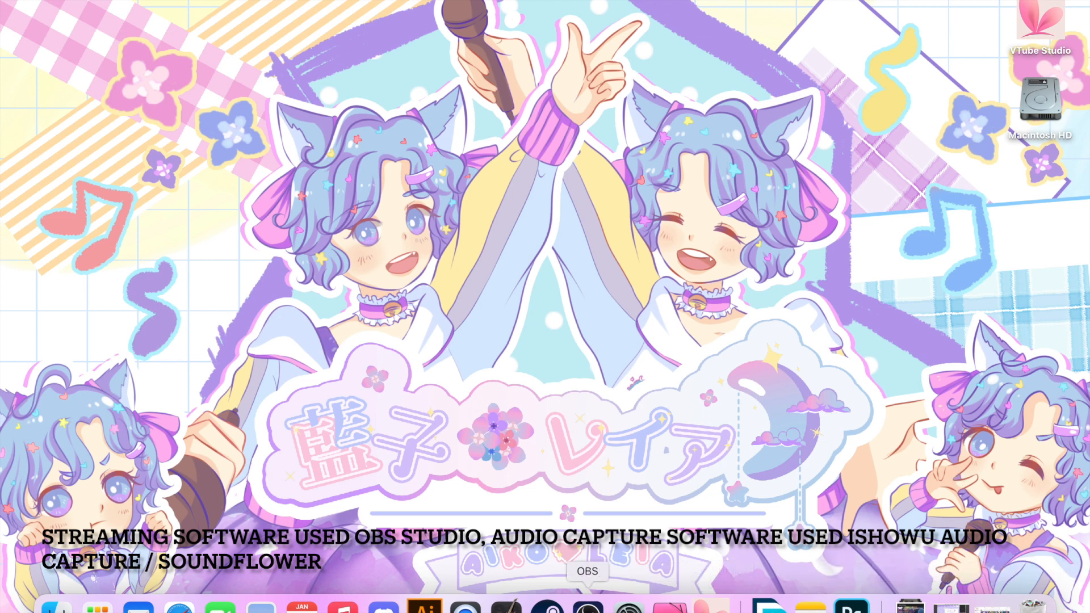
Switch to OBS and add a new scene named TUTORIAL
left_click(588, 607)
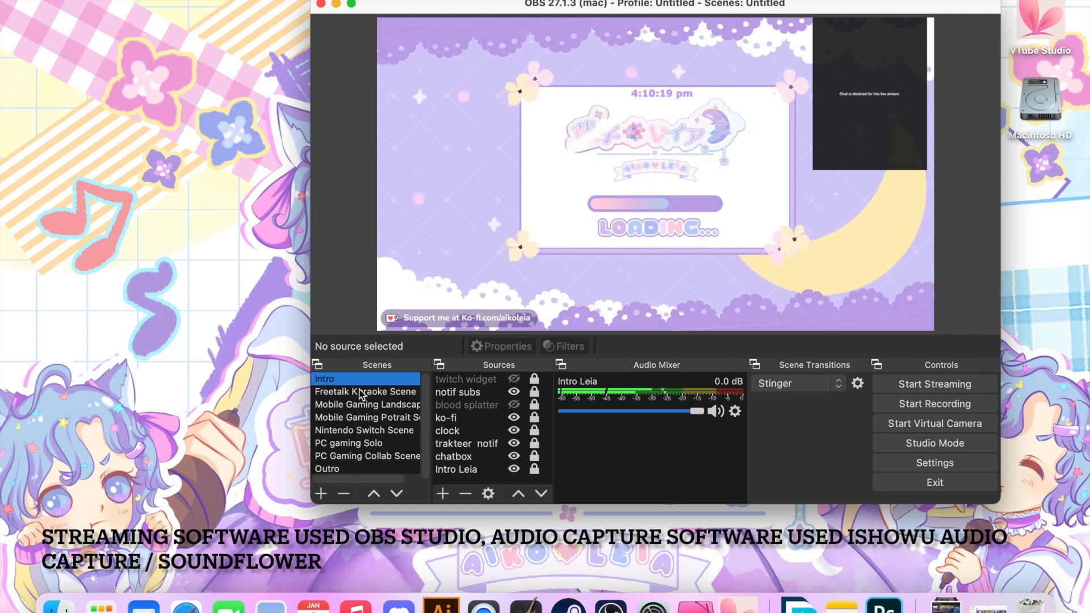
left_click(322, 499)
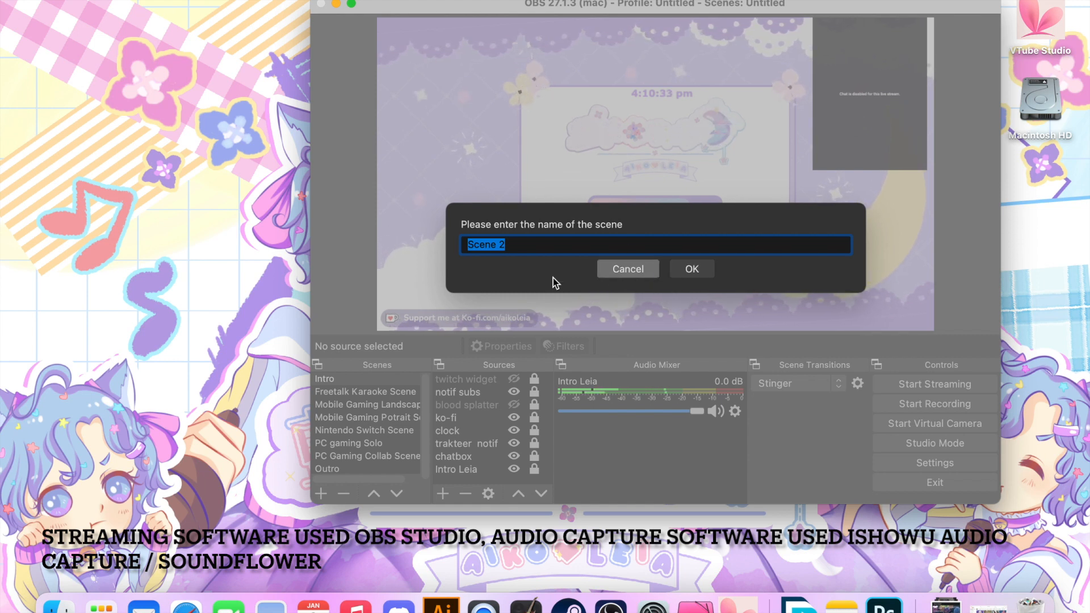
left_click(550, 243)
key("BackSpace")
key("BackSpace")
key("BackSpace")
key("BackSpace")
key("BackSpace")
key("BackSpace")
key("BackSpace")
type("TUTORIAL")
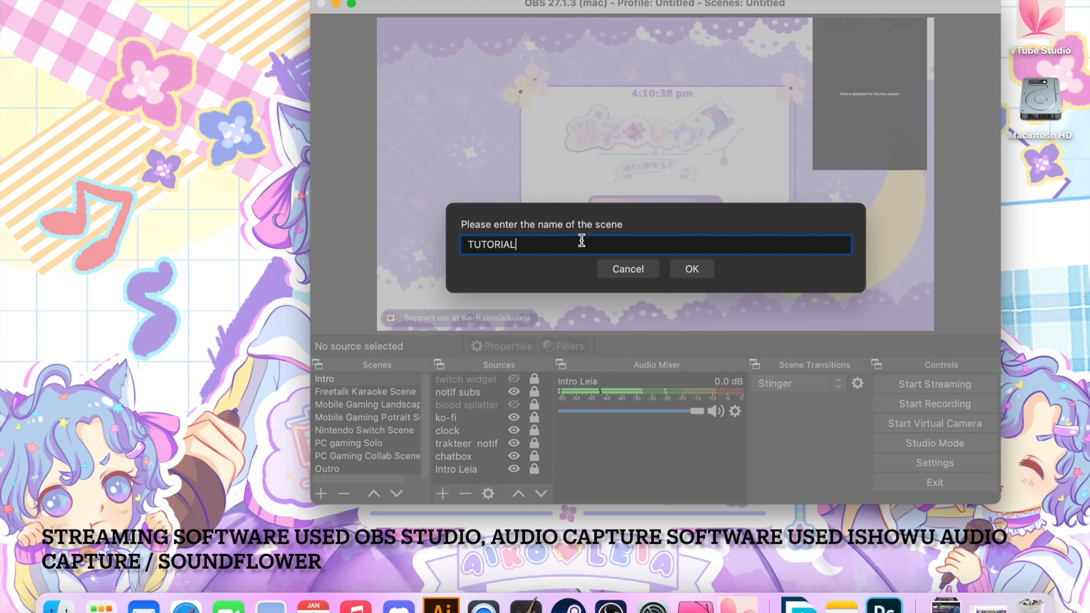
left_click(692, 268)
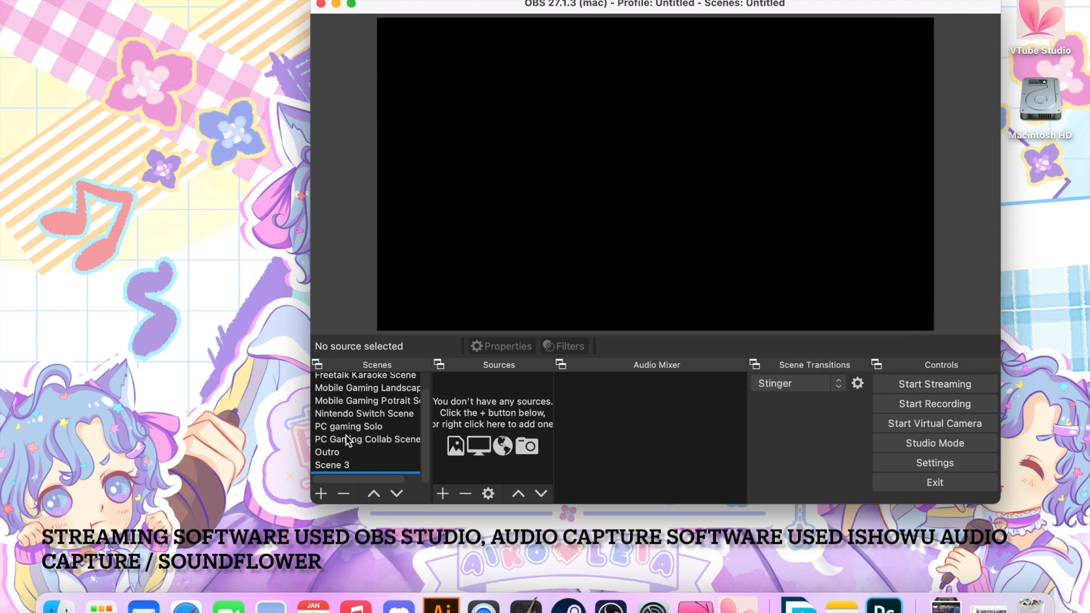
Rename the newly added Scene 3 as "tutorial"
left_click(354, 464)
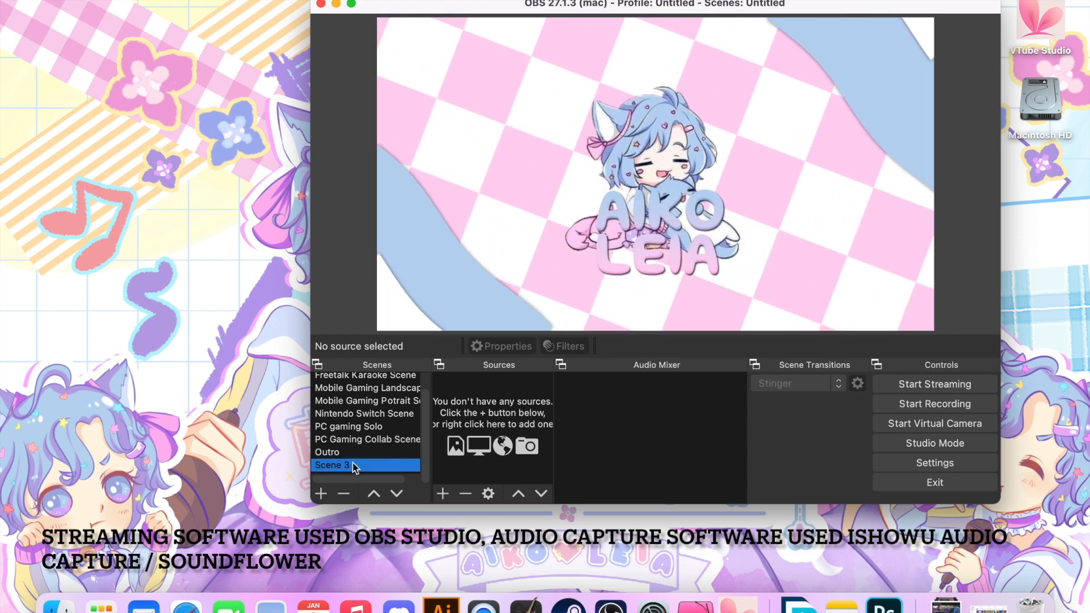
scroll(340, 406, "up", 1)
scroll(340, 405, "down", 1)
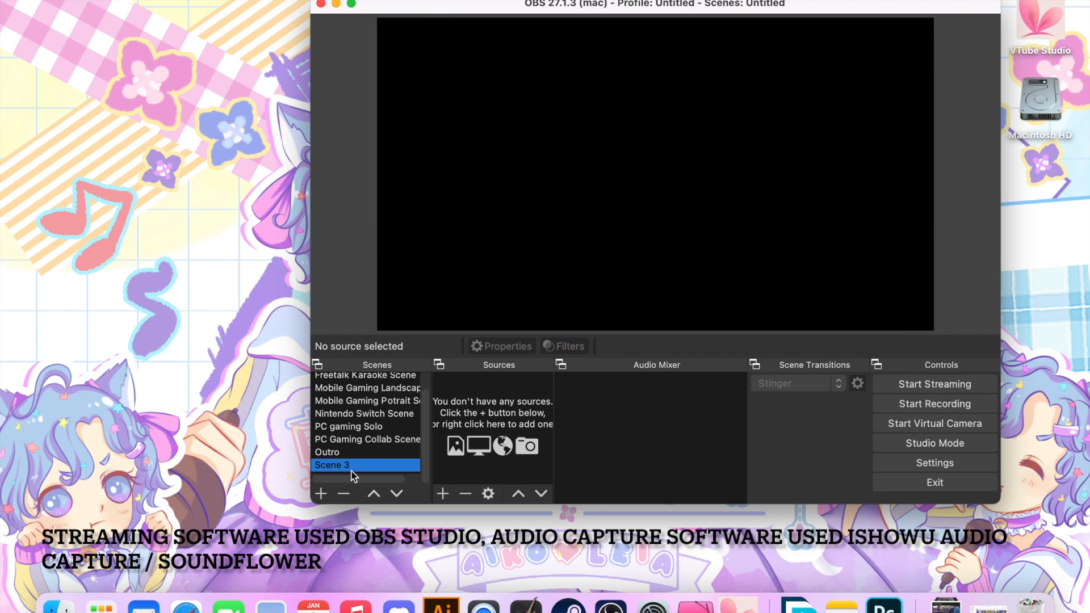
right_click(352, 467)
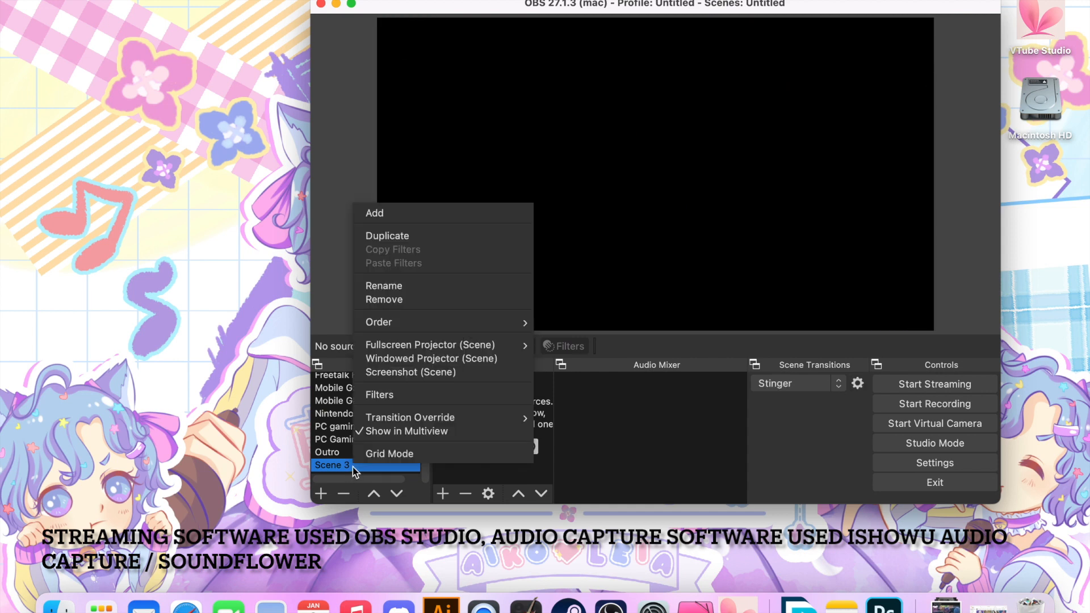
left_click(408, 291)
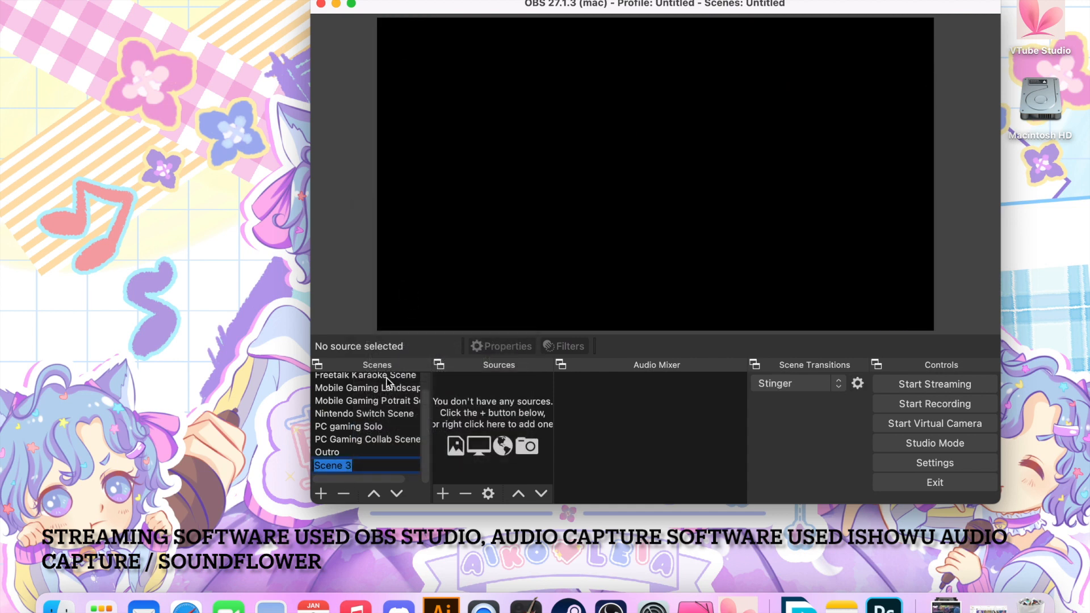
key("BackSpace")
type("tutorial")
left_click(383, 457)
left_click(385, 473)
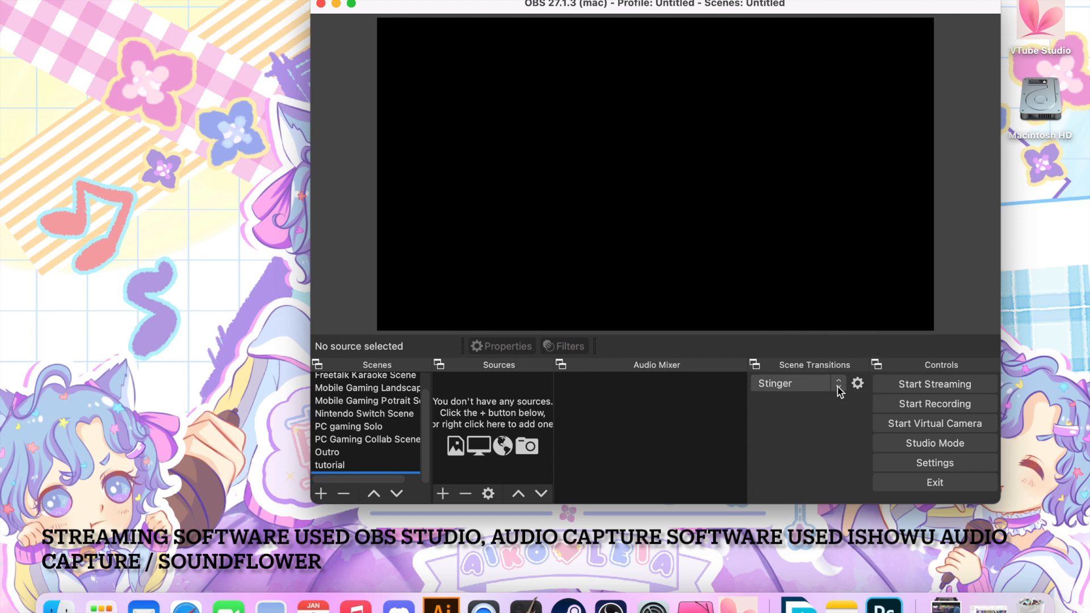
left_click(834, 387)
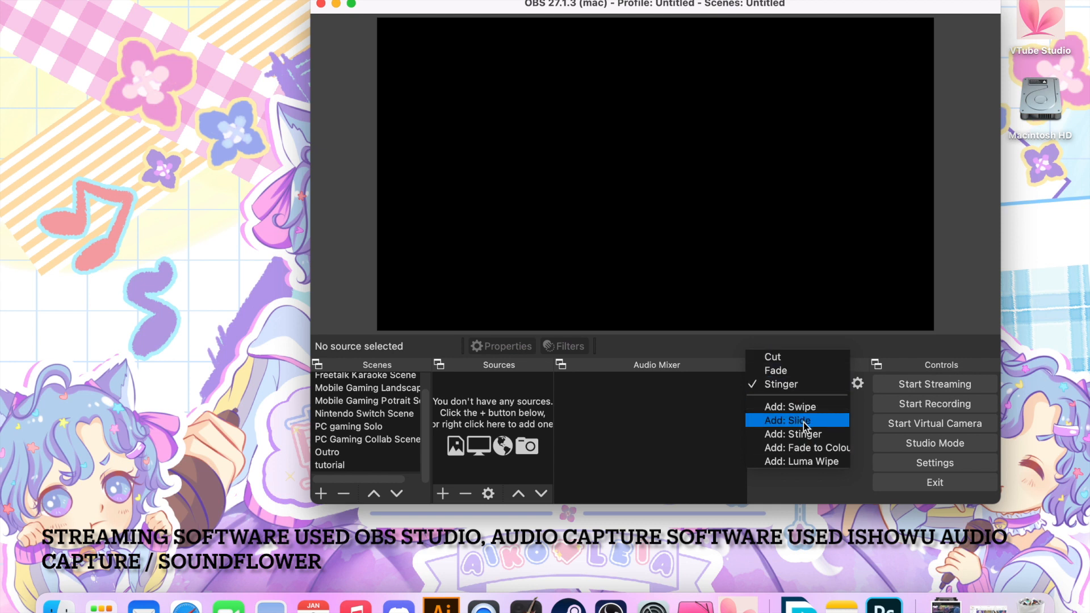
left_click(812, 497)
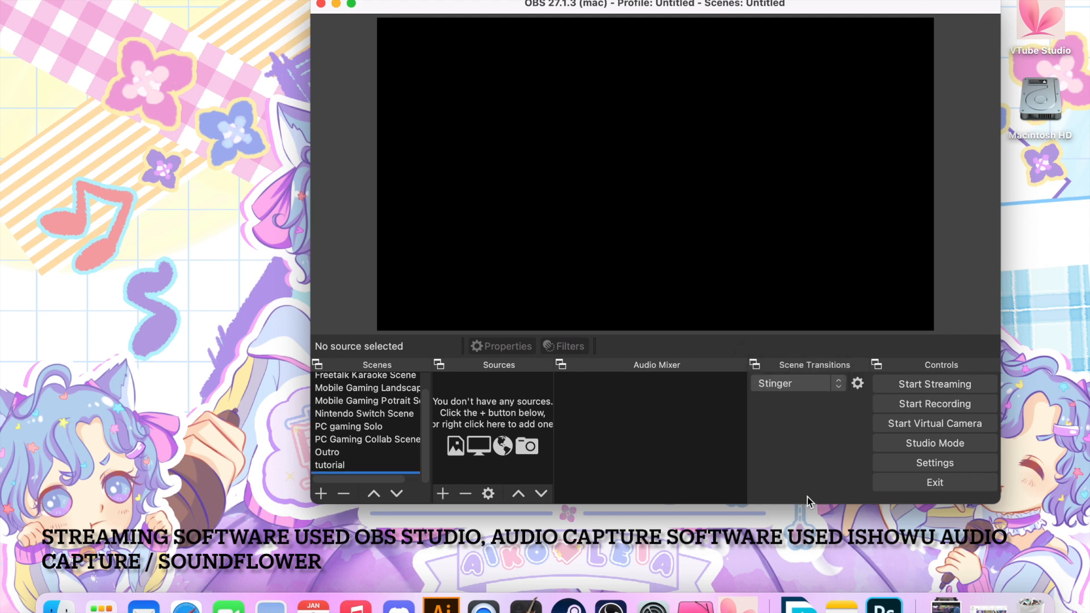
left_click(342, 465)
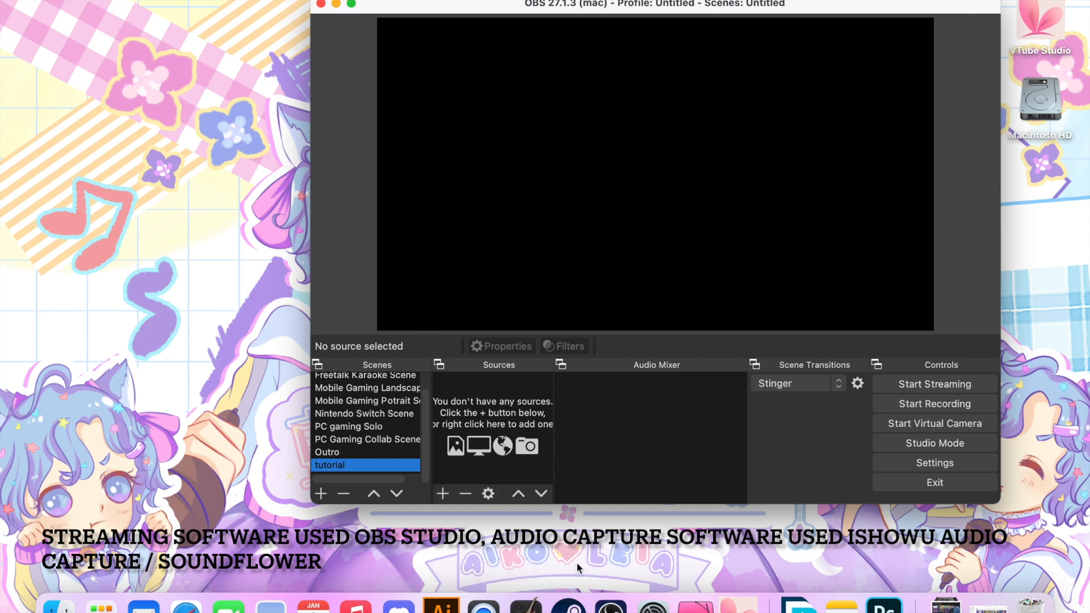
left_click(444, 495)
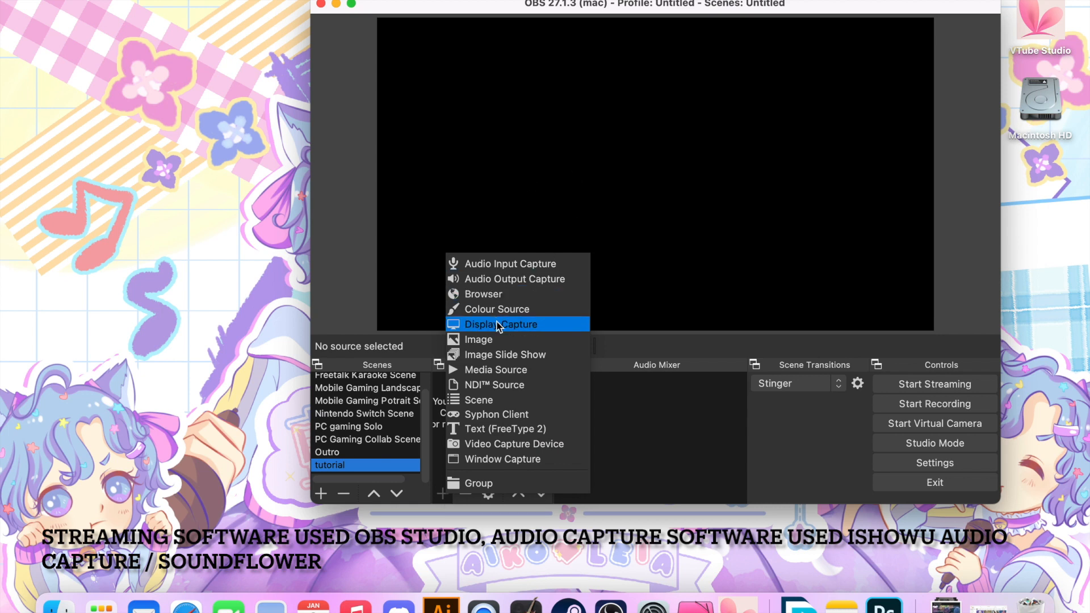
left_click(586, 461)
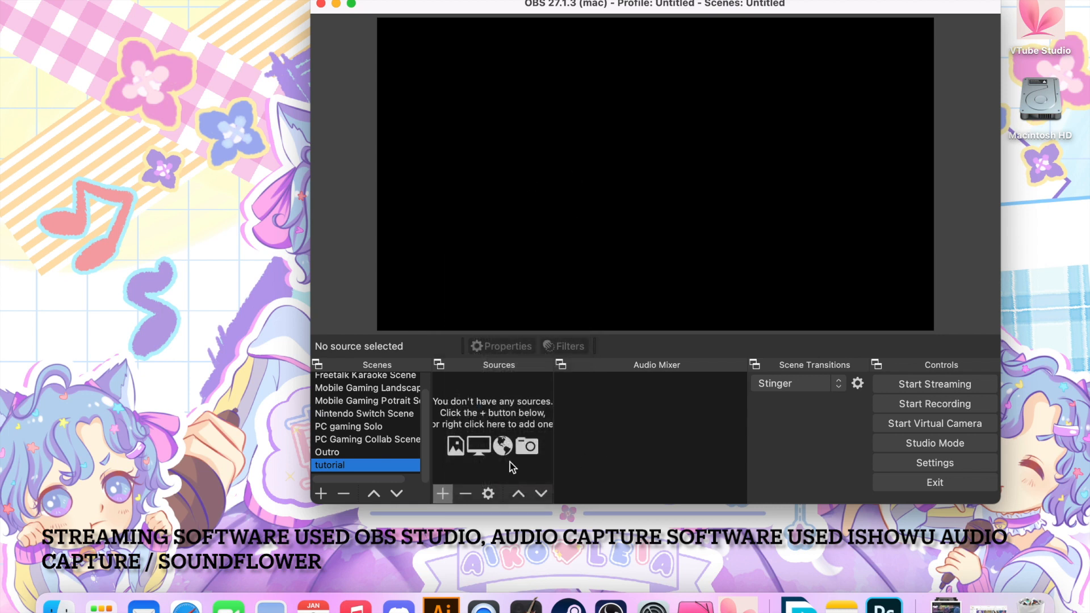
left_click(443, 494)
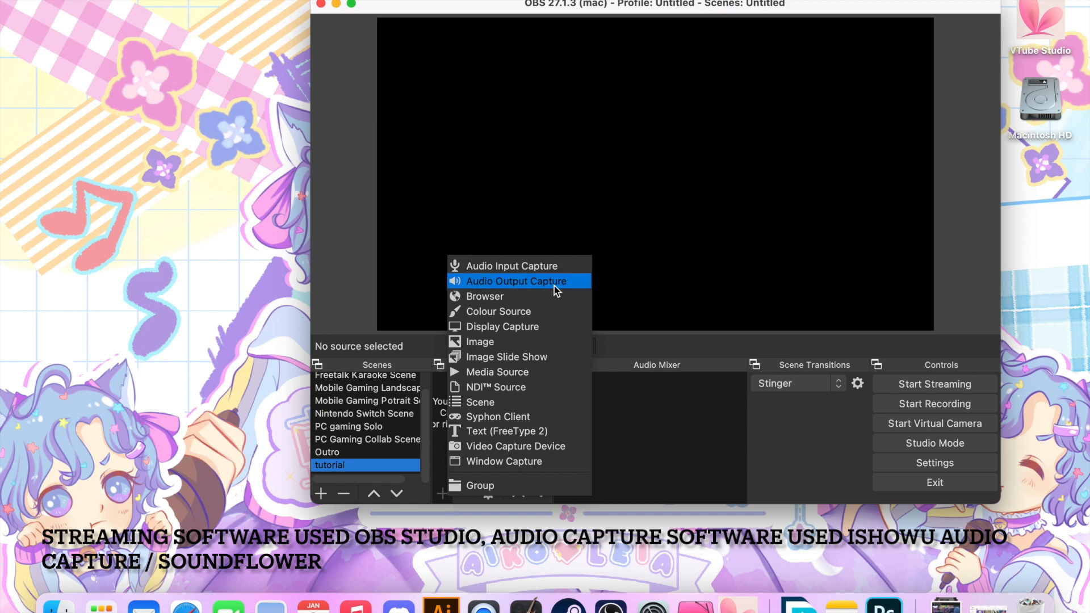
left_click(653, 450)
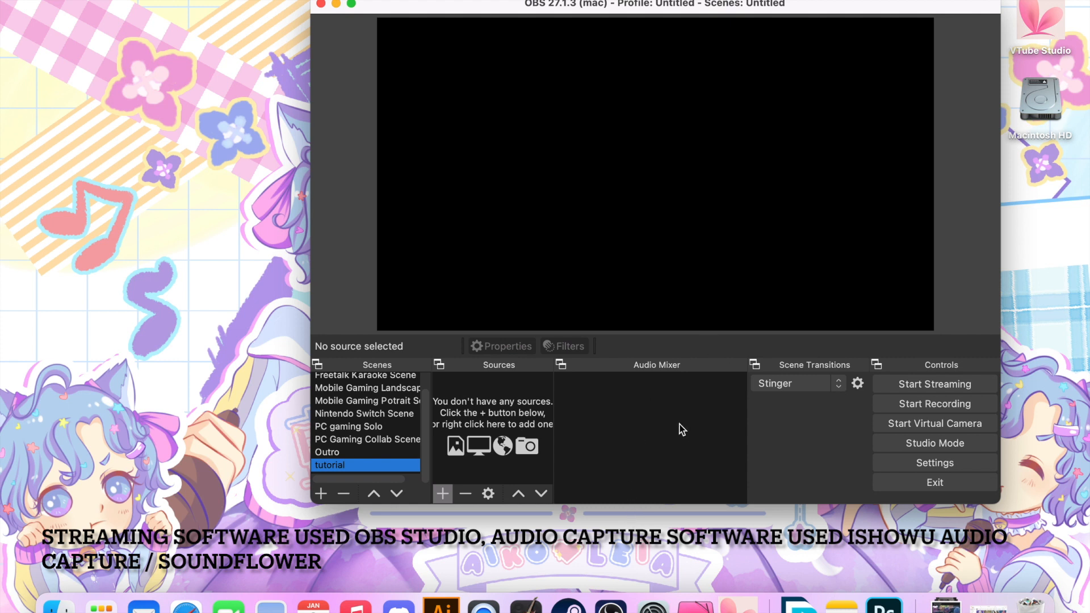
Add the existing "microphone" source to the tutorial scene as an Audio Input Capture
left_click(446, 495)
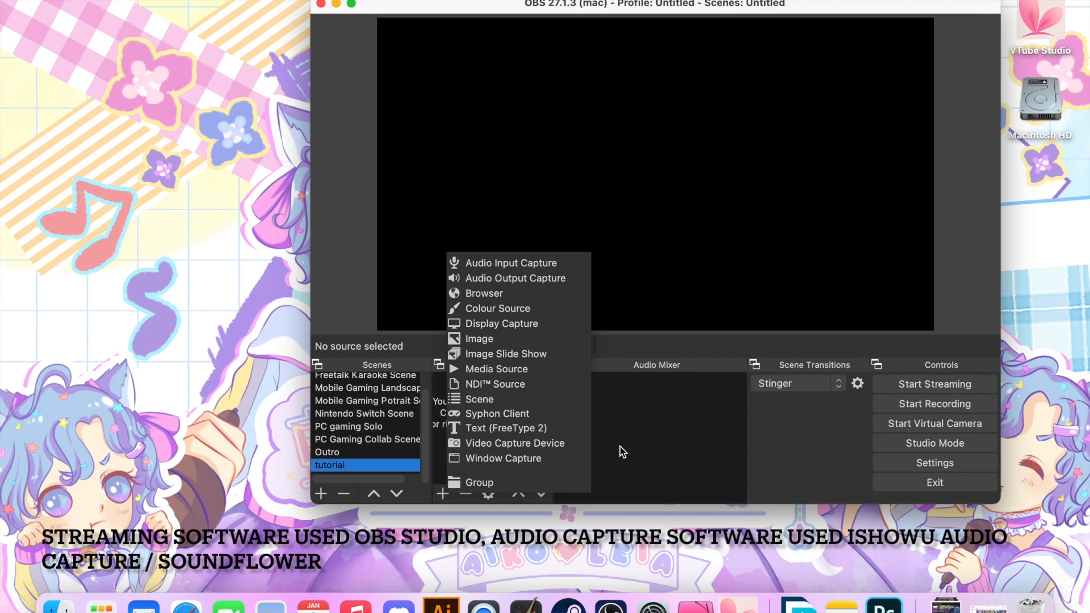
left_click(540, 263)
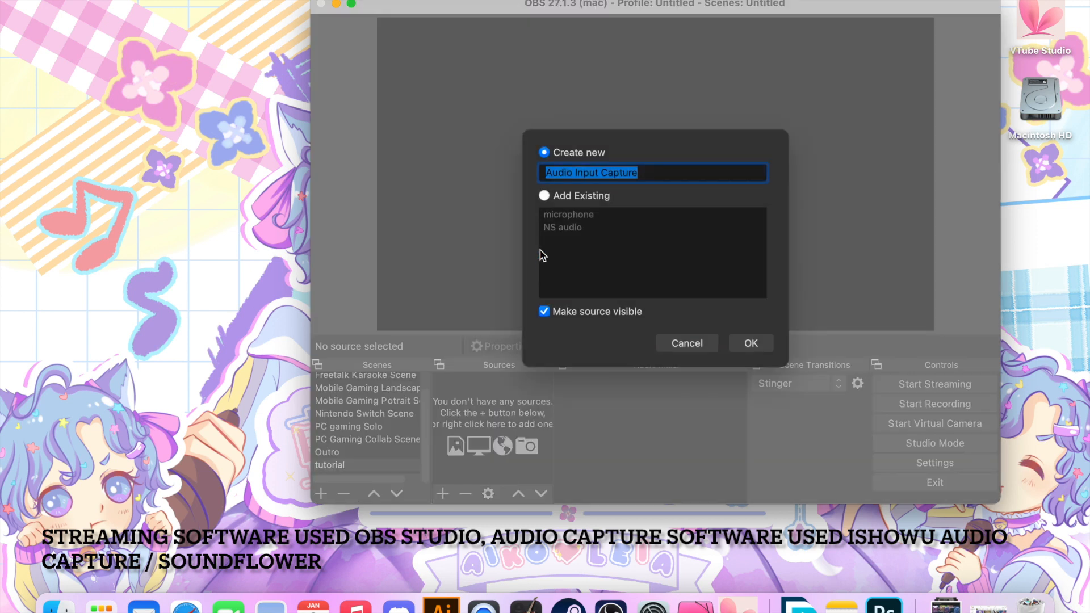
left_click(545, 196)
left_click(587, 216)
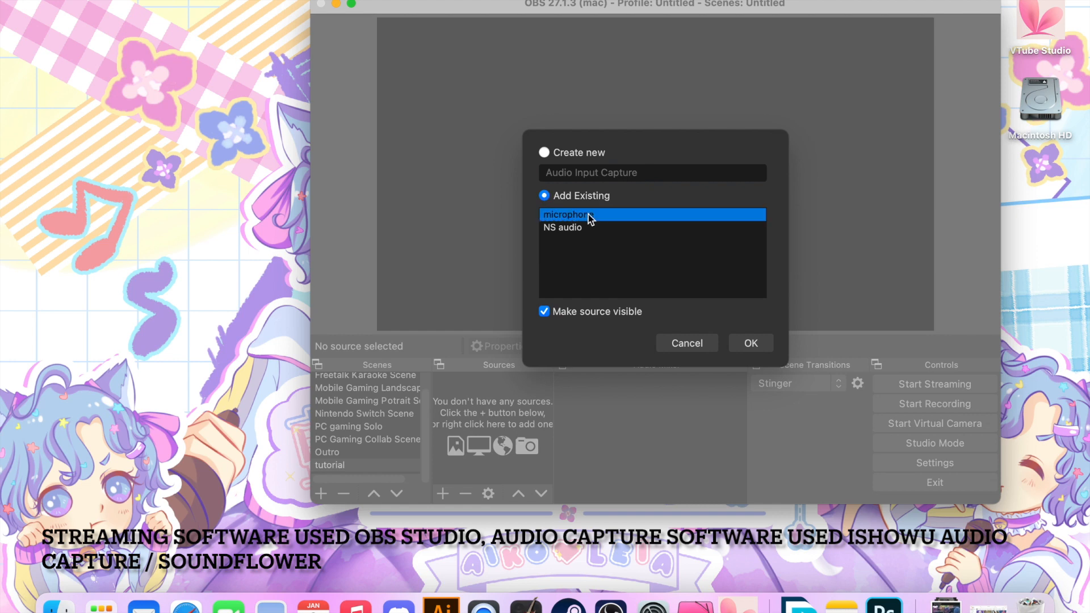
left_click(737, 339)
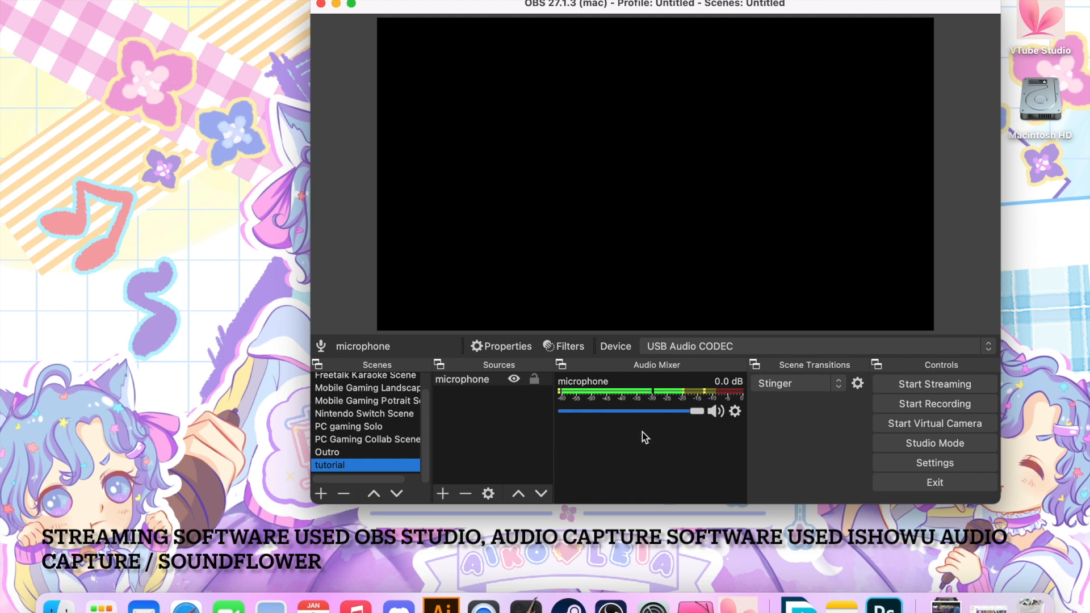
left_click(946, 345)
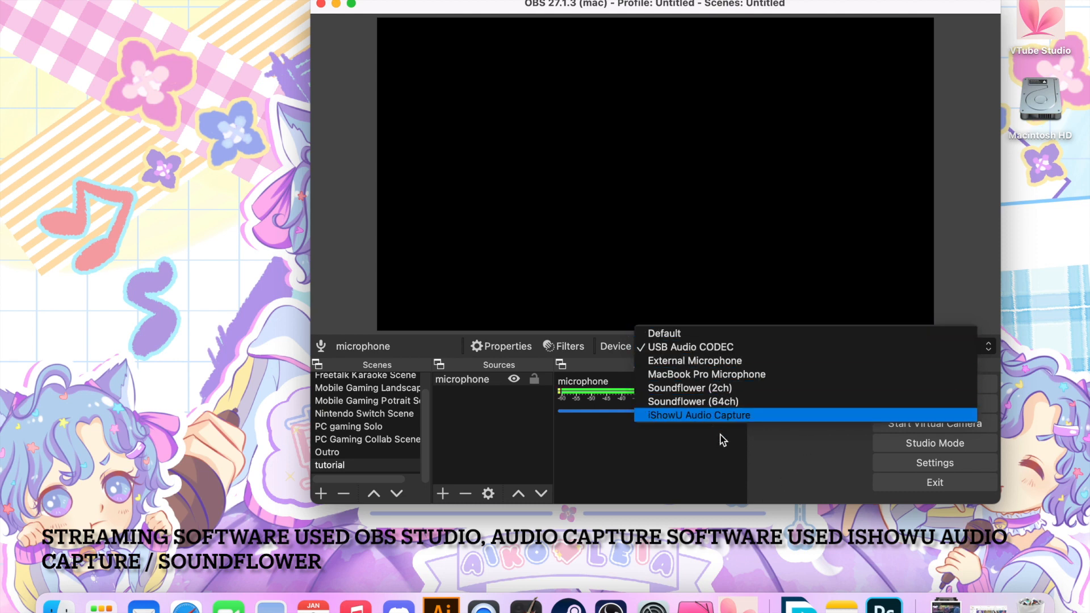
left_click(524, 446)
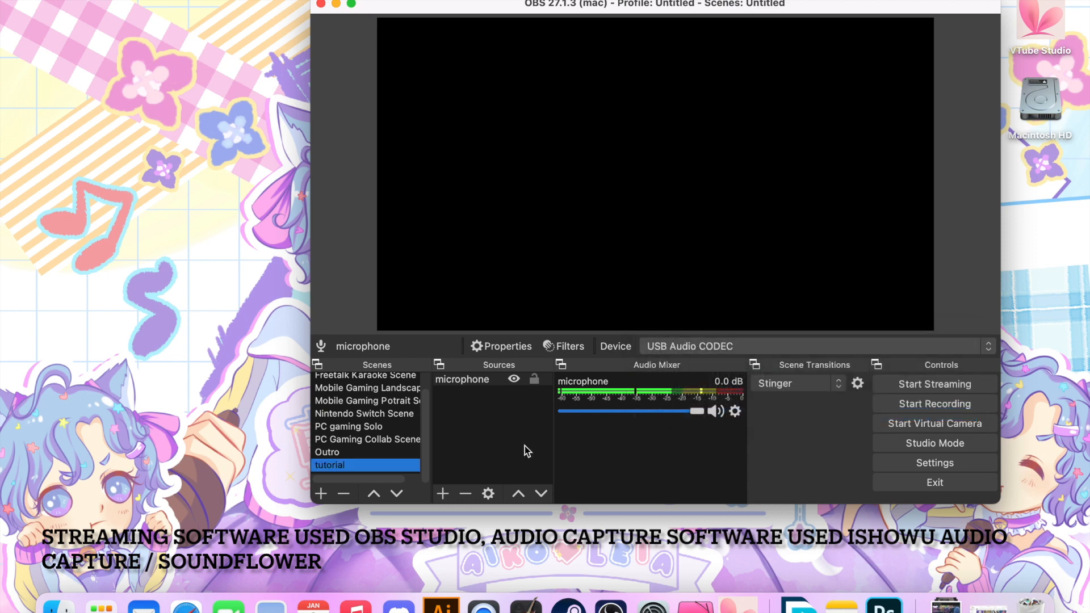
Add the existing "Desktop Audio" source to the tutorial scene as an Audio Output Capture
left_click(443, 493)
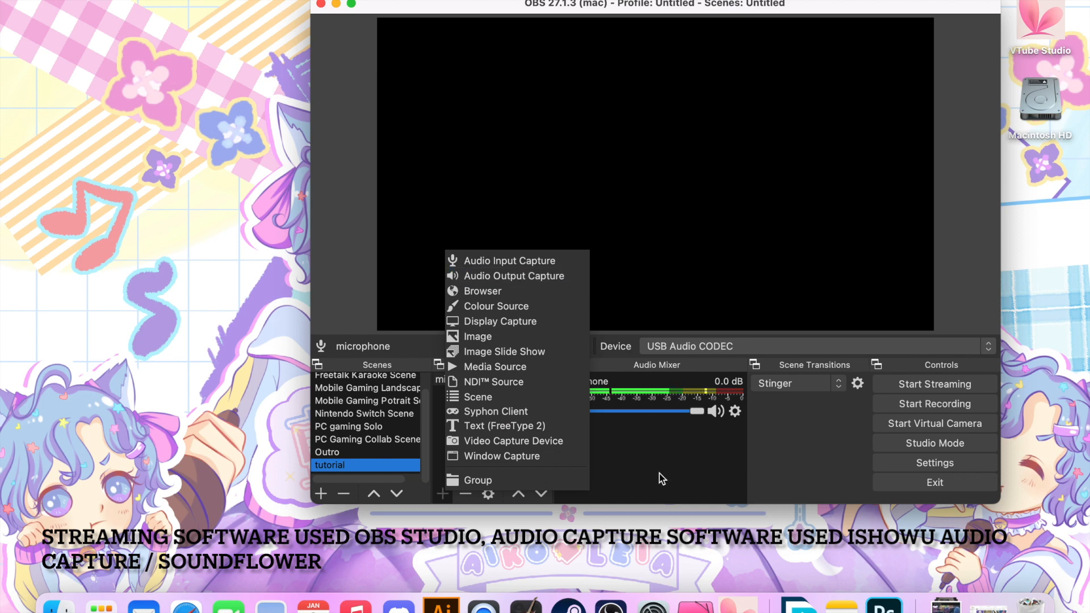
left_click(562, 277)
left_click(544, 196)
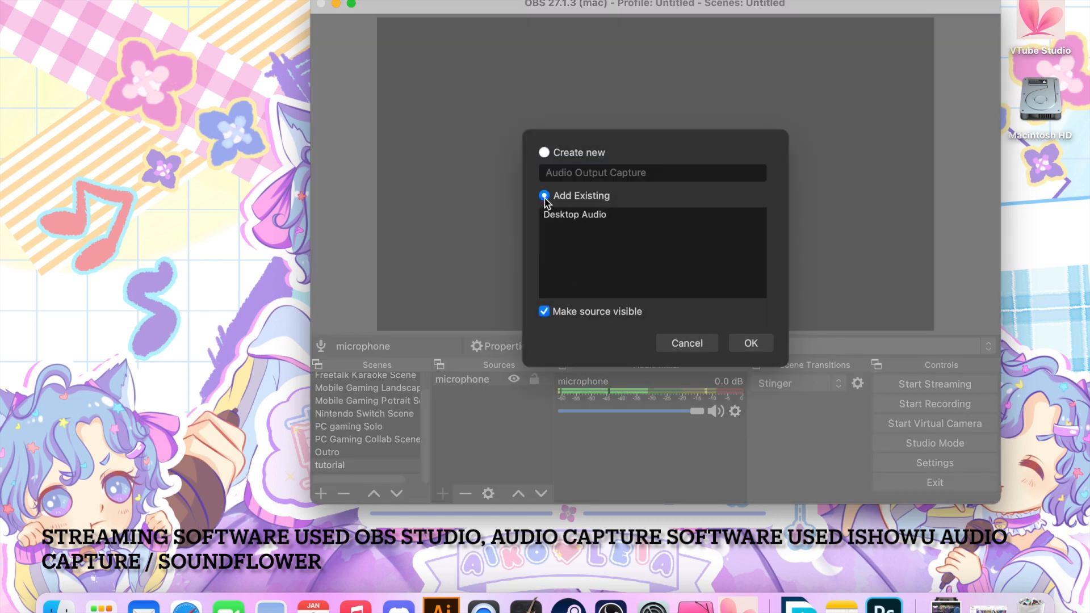
left_click(601, 215)
left_click(751, 344)
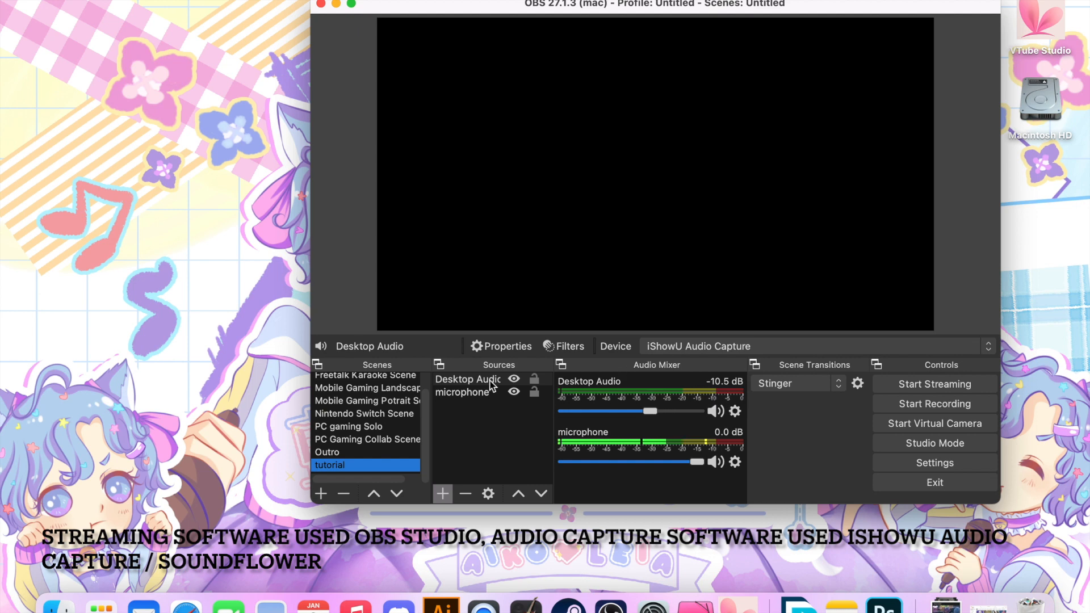
left_click(745, 348)
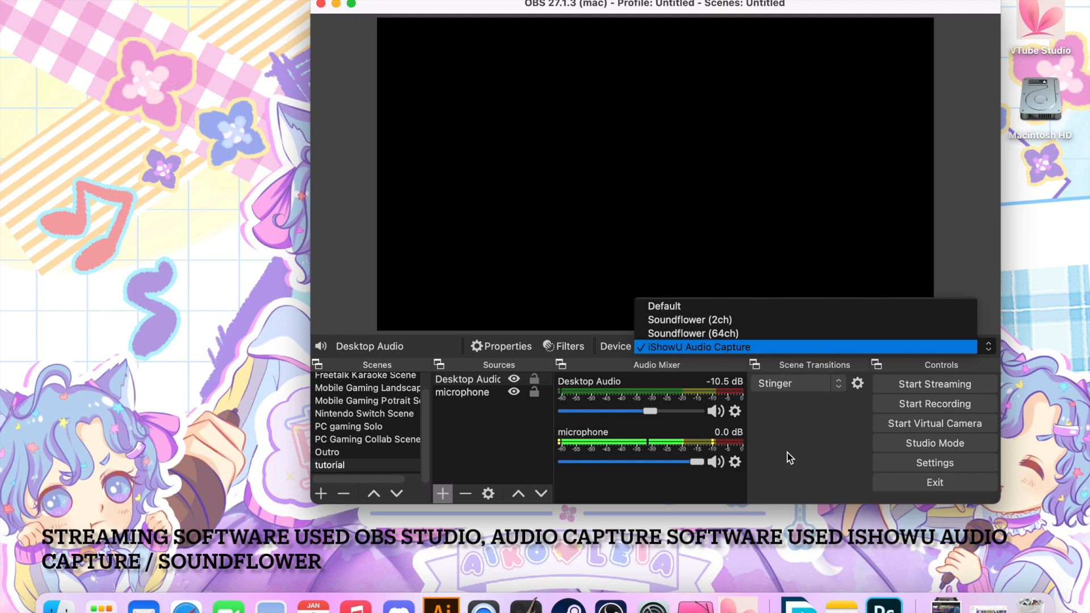
left_click(504, 432)
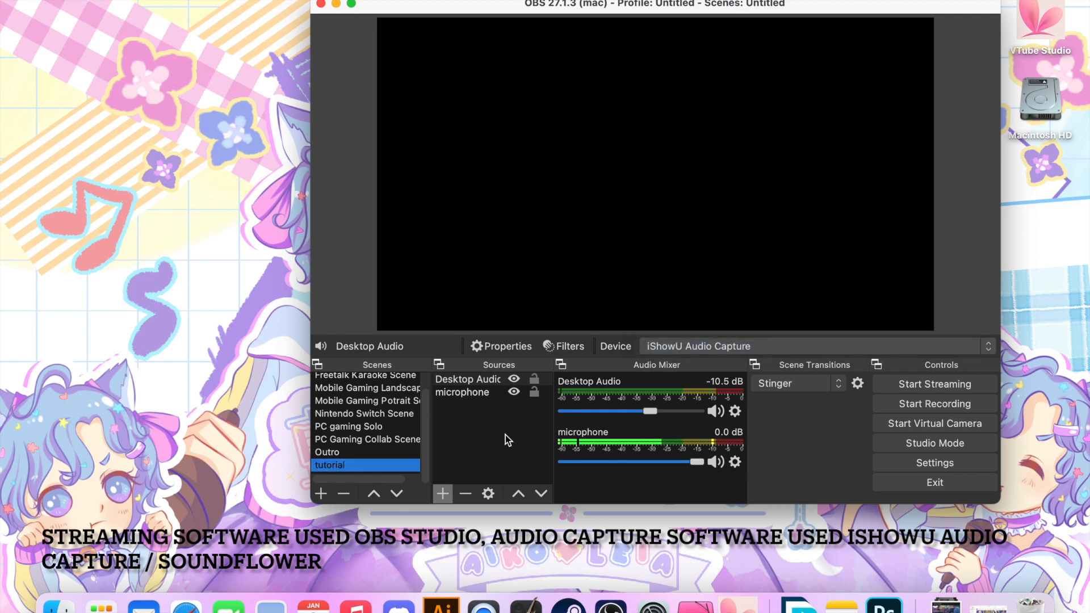
Lock the microphone and Desktop Audio sources, and hide and show each of them again
left_click(483, 392)
left_click(488, 378)
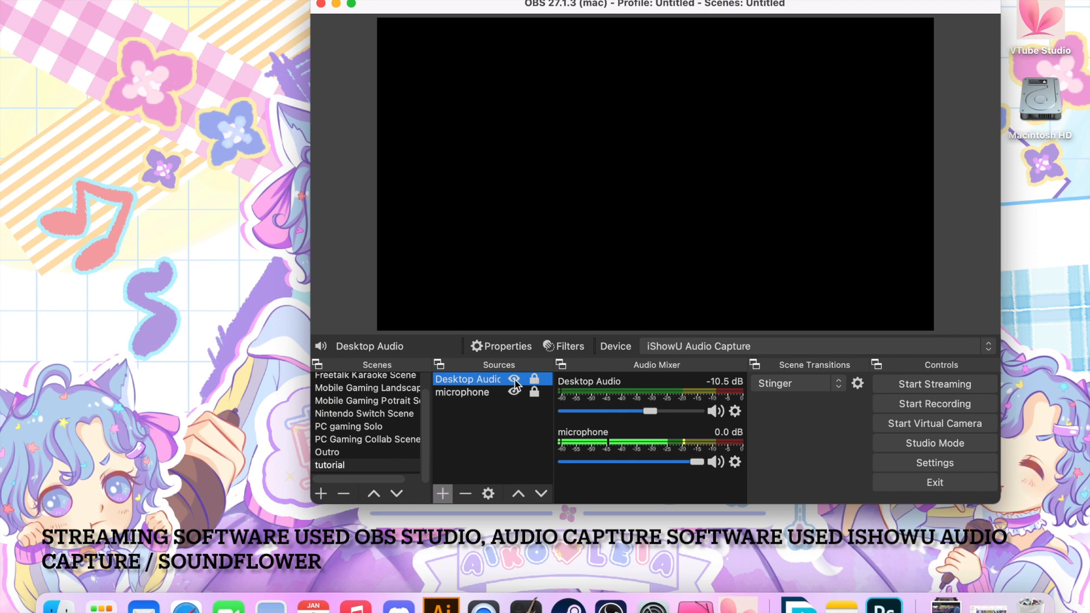
left_click(515, 393)
left_click(515, 393)
left_click(514, 380)
left_click(515, 380)
left_click(443, 495)
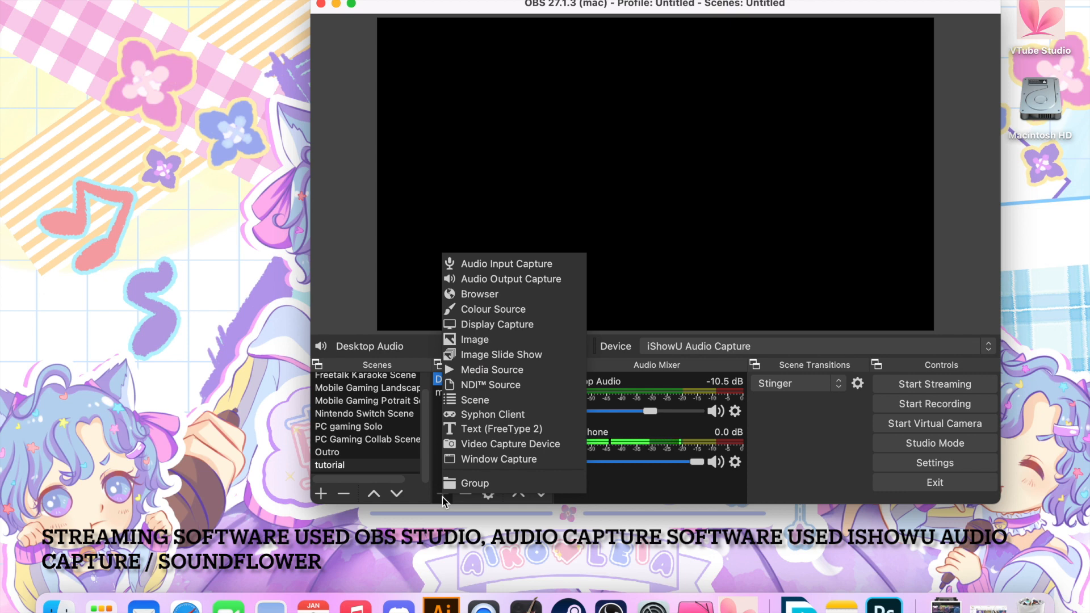
left_click(426, 420)
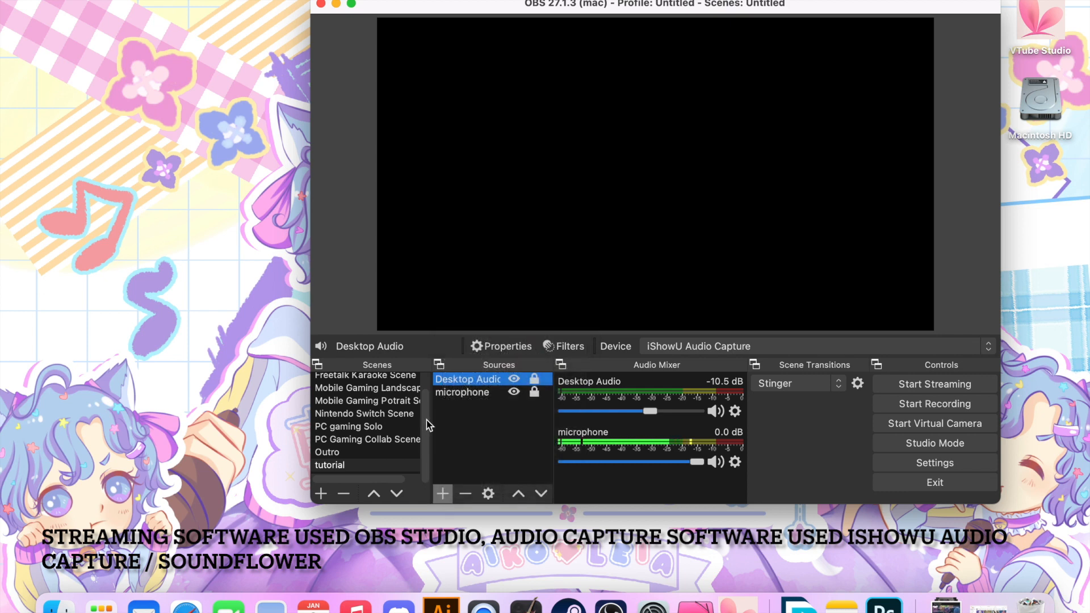
left_click(477, 393)
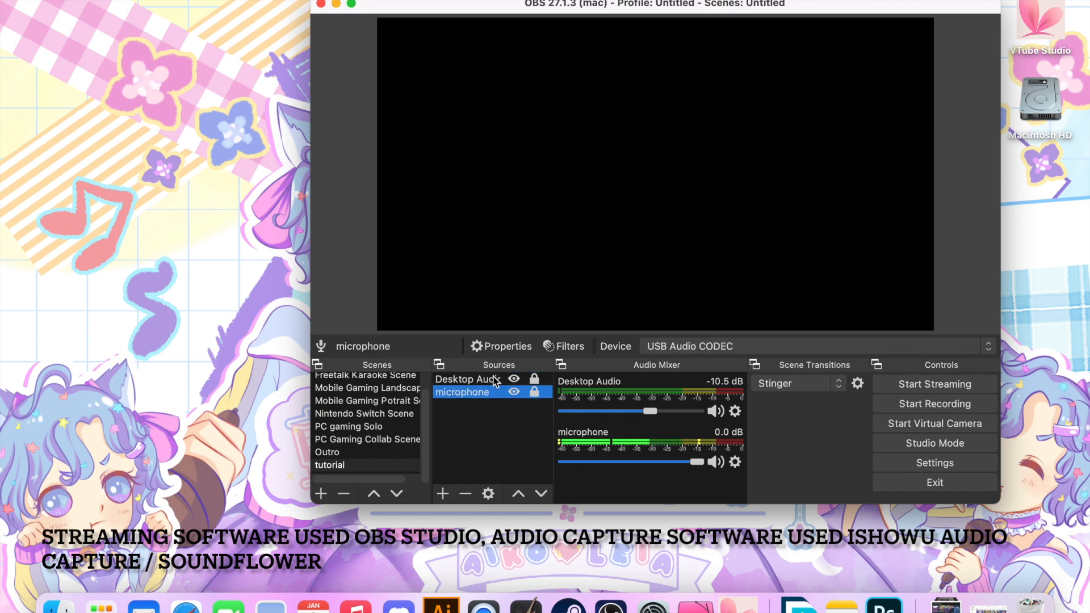
left_click(493, 379)
left_click(465, 494)
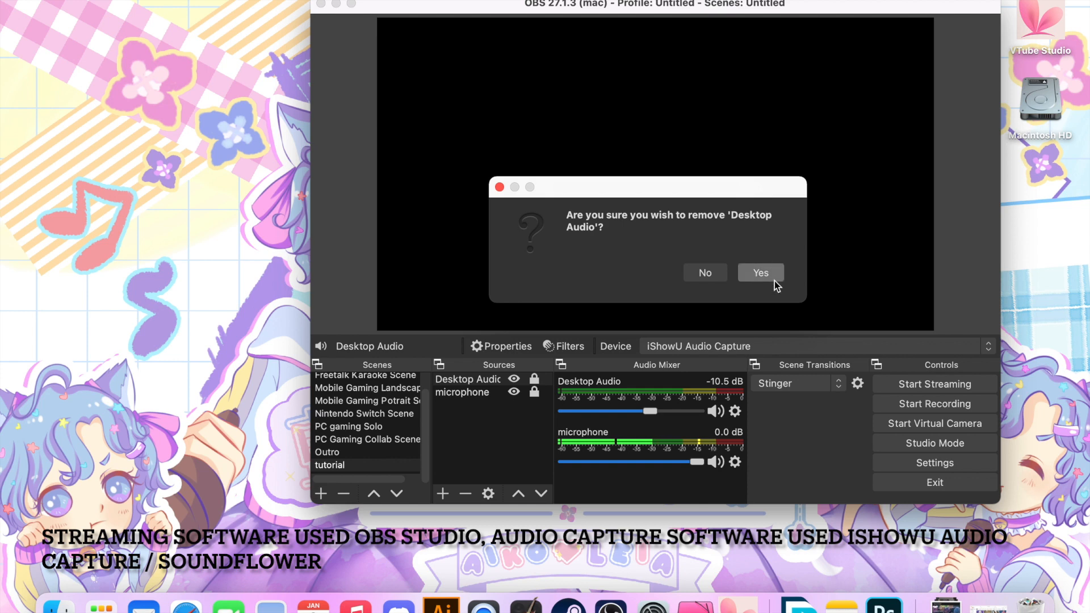
left_click(709, 275)
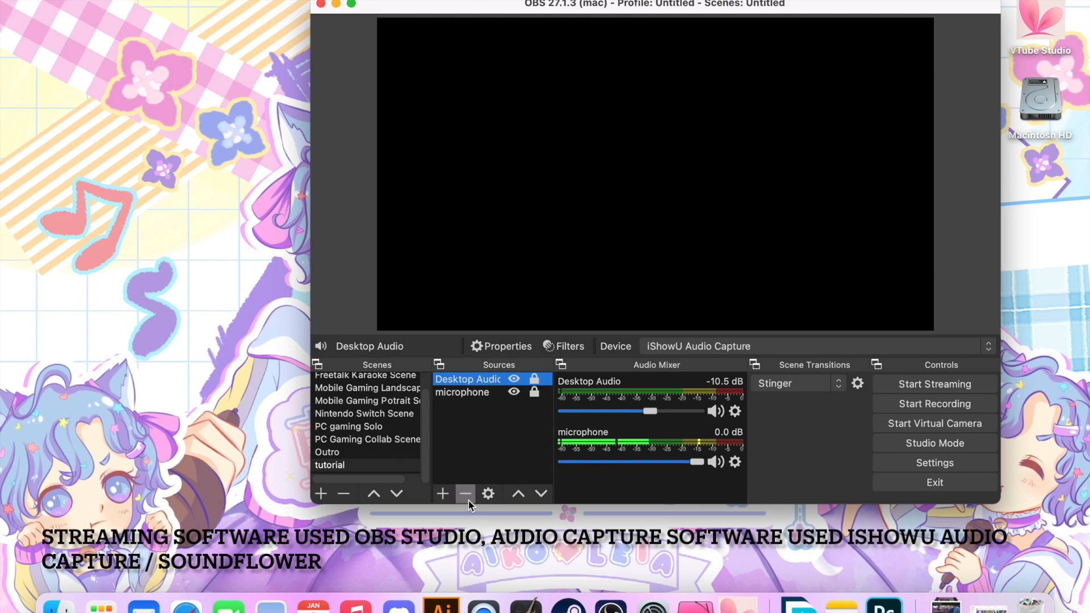
left_click(735, 412)
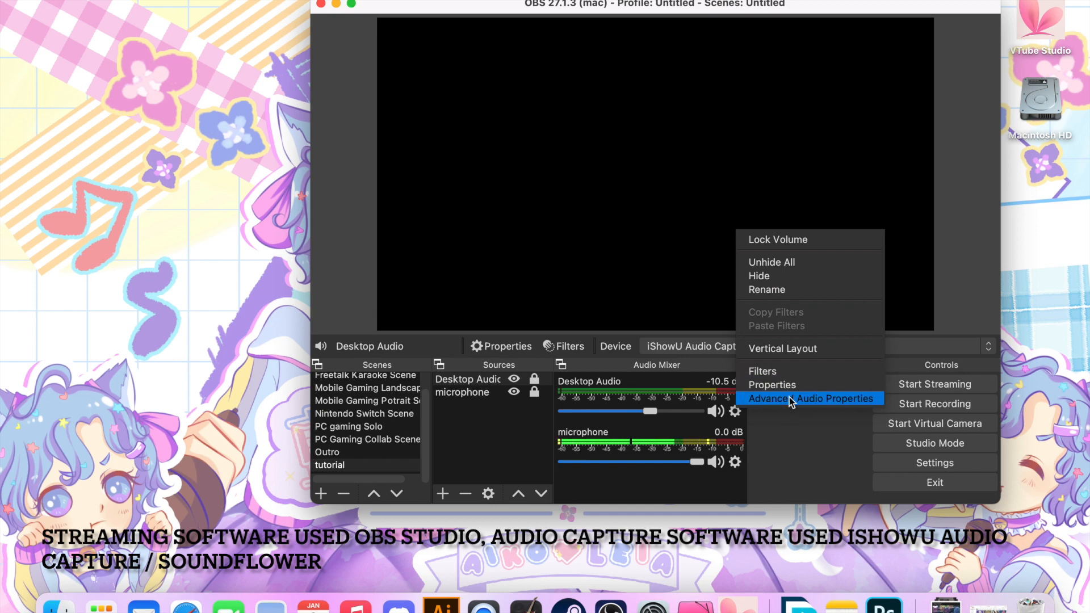
left_click(795, 433)
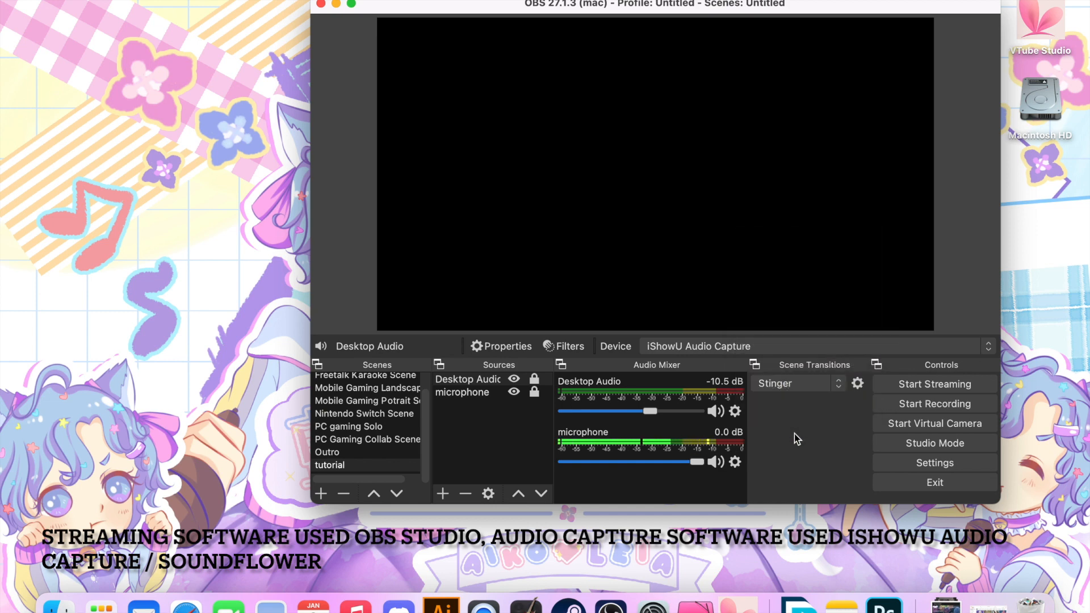
Open the Advanced Audio Properties and examine the audio monitoring options for the microphone and Desktop Audio
left_click(735, 462)
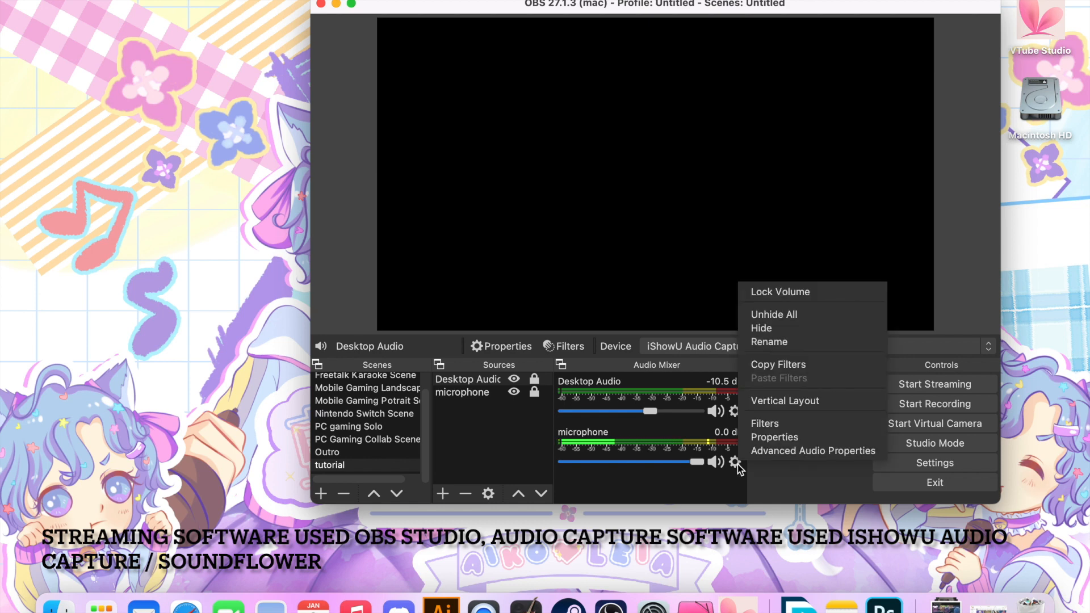
left_click(816, 450)
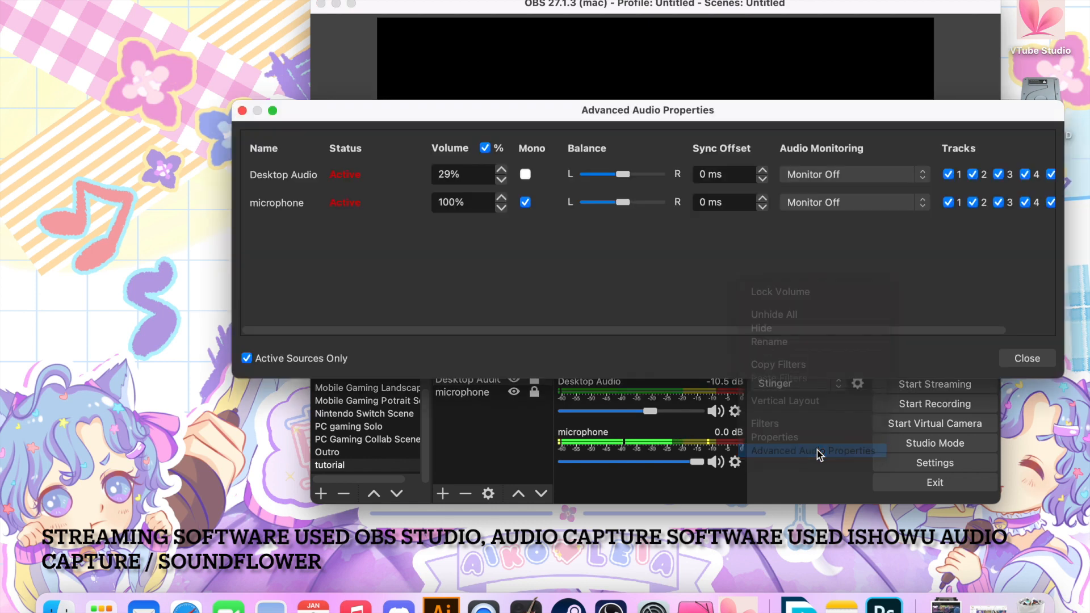
left_click(858, 202)
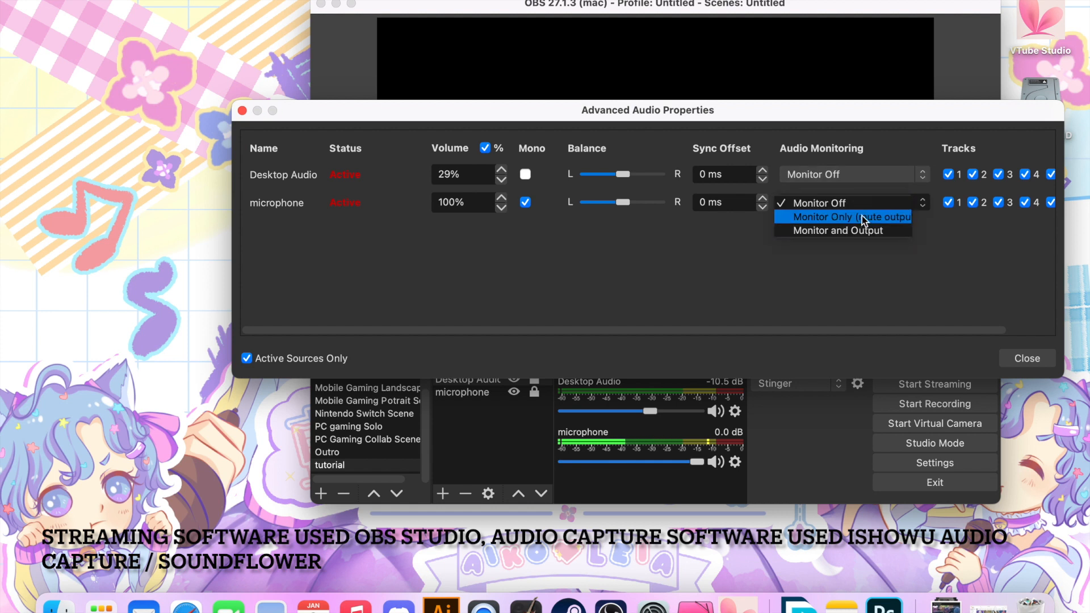
left_click(849, 278)
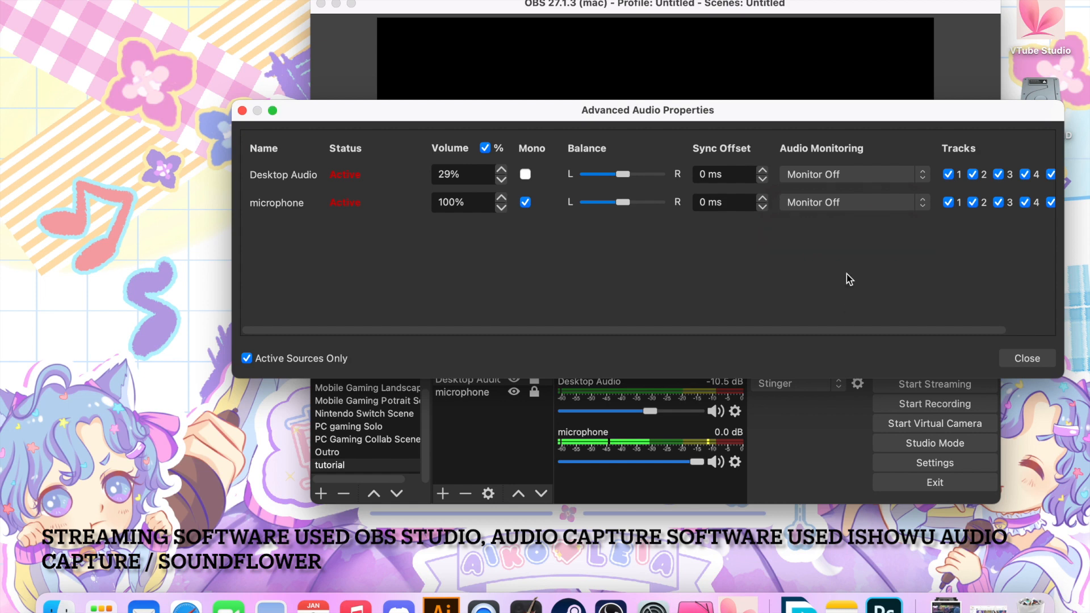
left_click(885, 175)
left_click(809, 296)
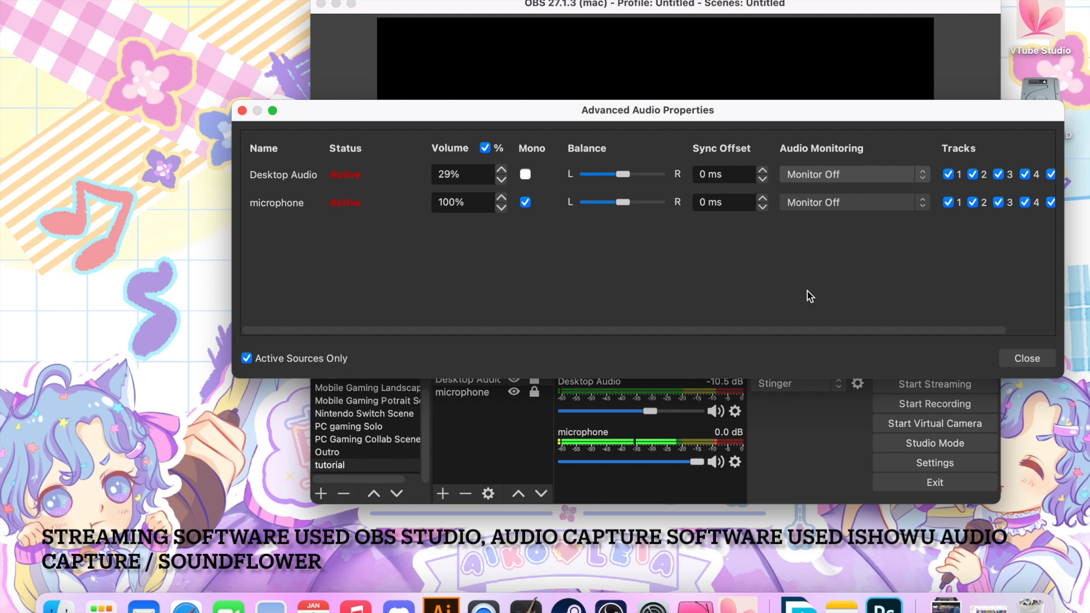
Try Monitor Only (mute output) and Monitor and Output for the microphone, return it to Monitor Off, and close the audio properties
left_click(852, 205)
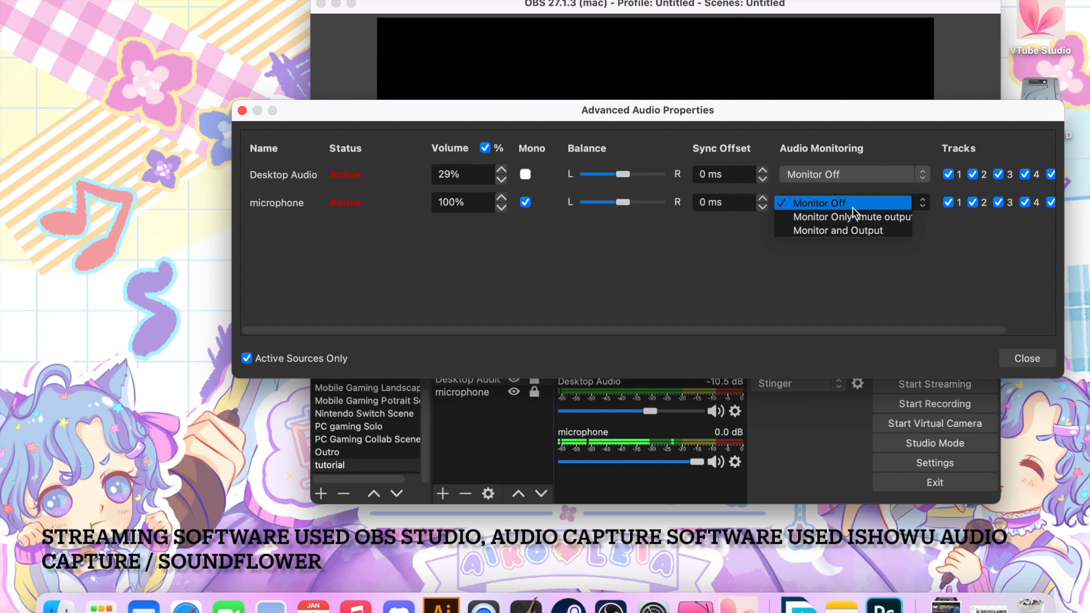
left_click(859, 218)
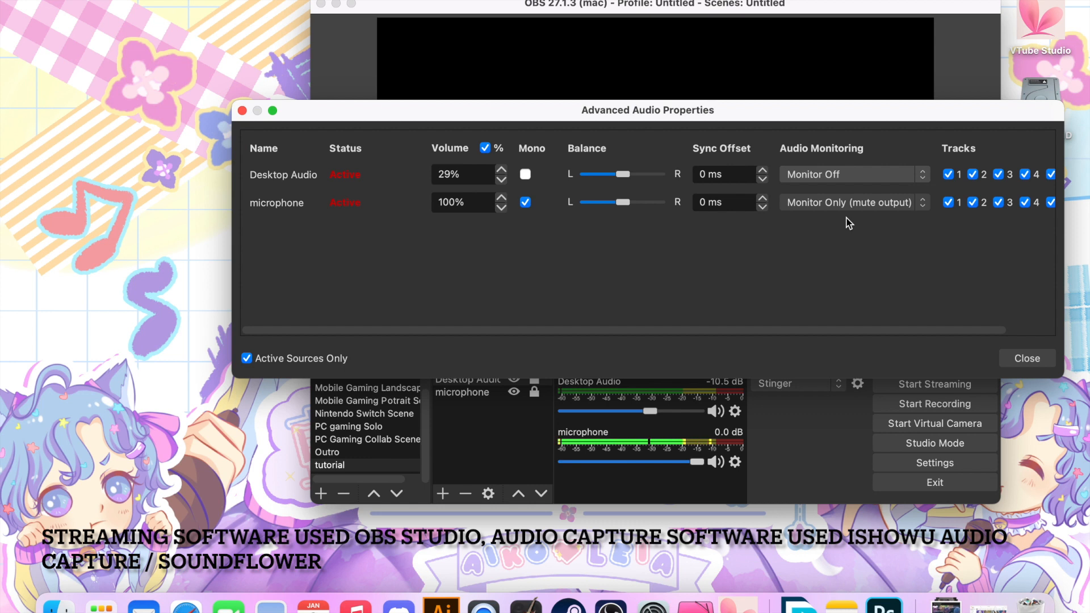
left_click(855, 203)
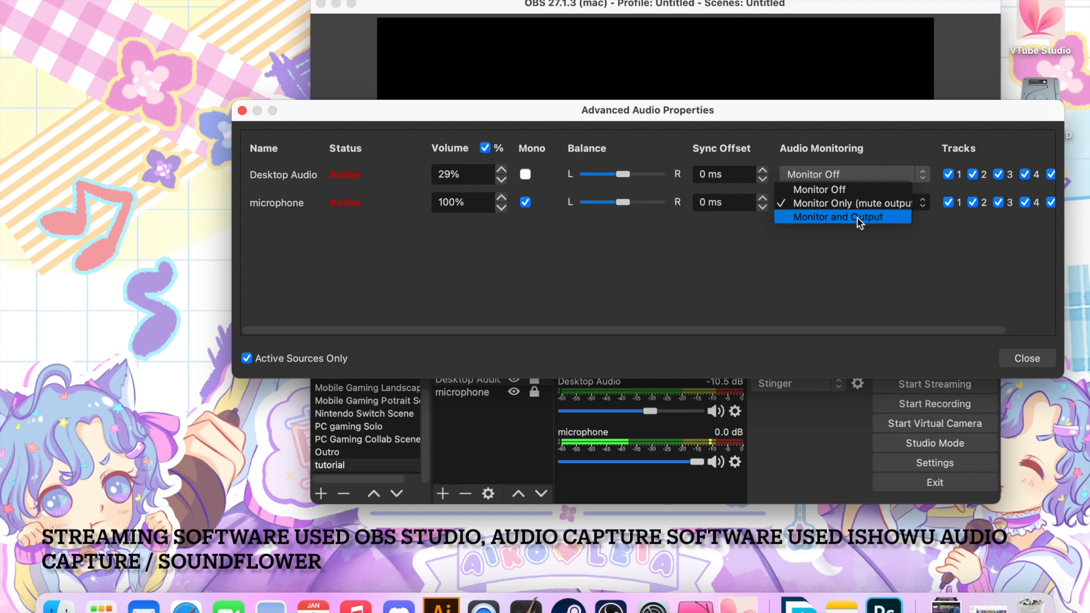
left_click(858, 216)
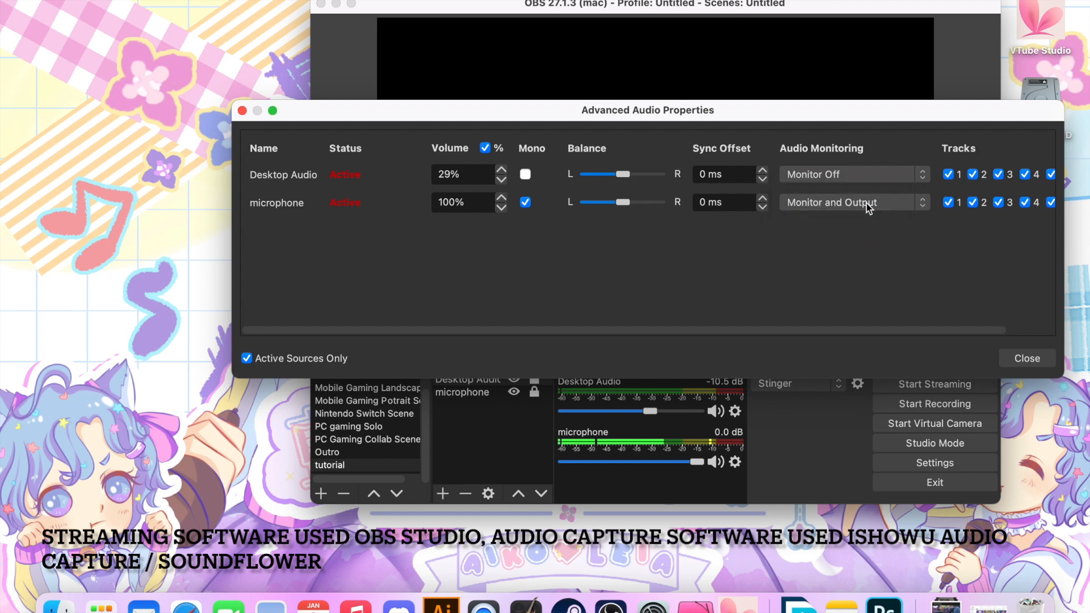
left_click(867, 203)
left_click(850, 176)
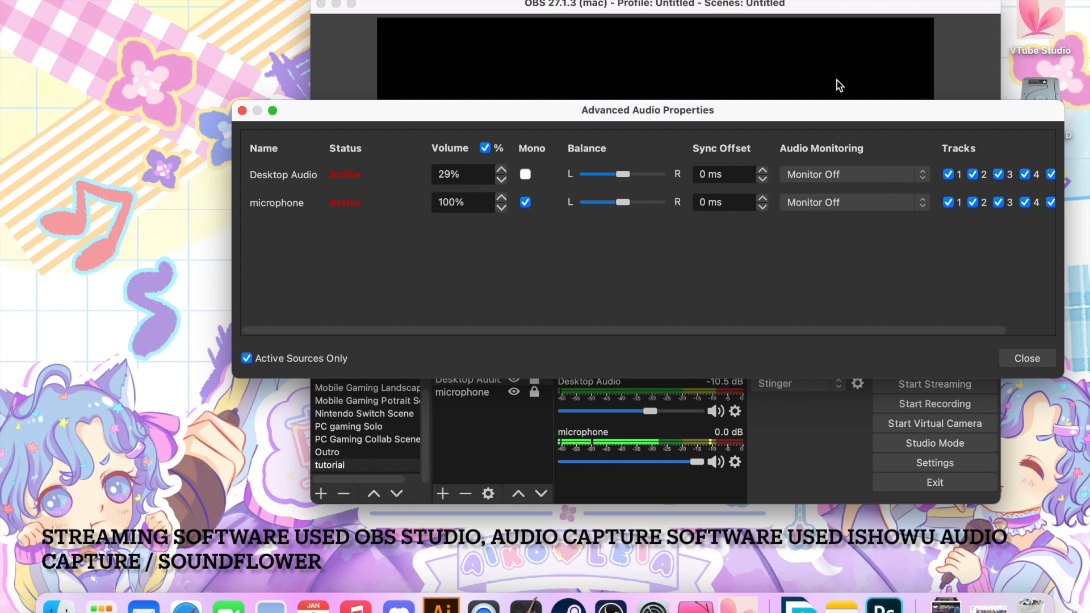
left_click_drag(870, 116, 829, 115)
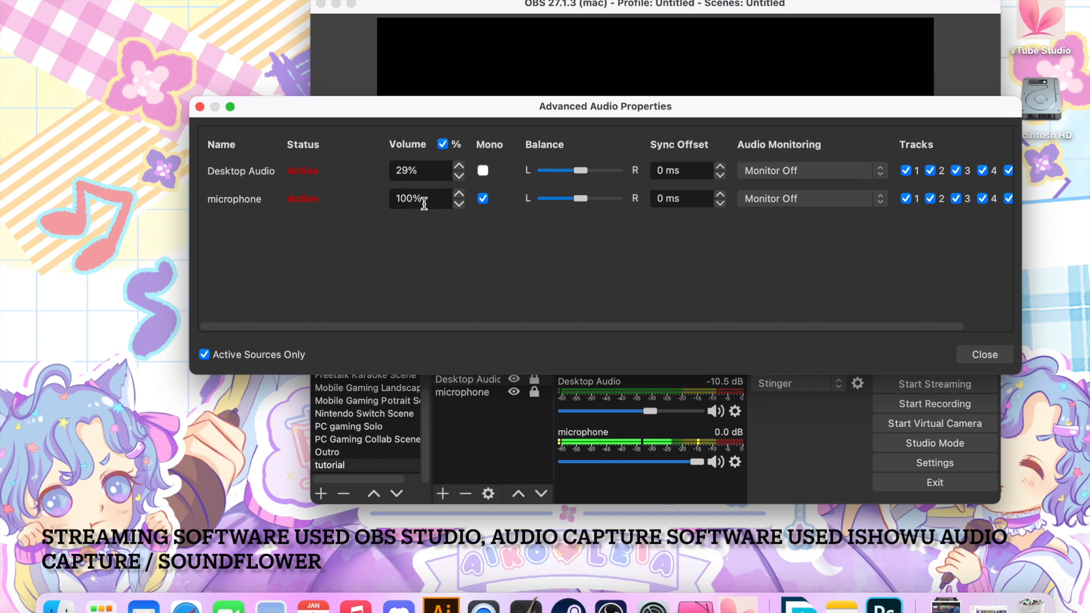
left_click(999, 350)
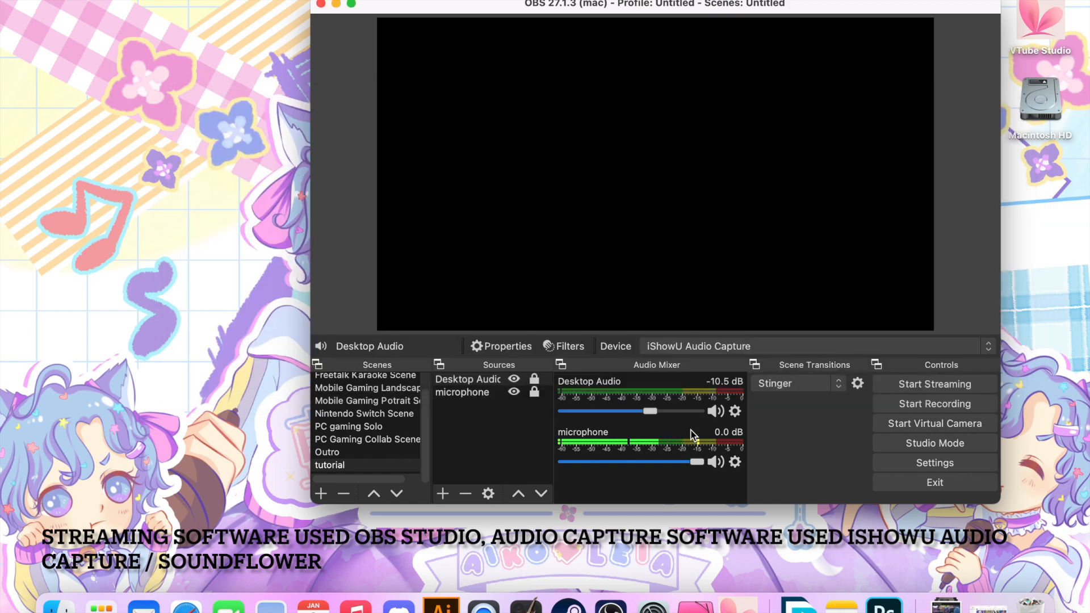
Adjust the mixer volumes to -10.7 dB for Desktop Audio and 0.0 dB for the microphone
left_click_drag(651, 412, 651, 417)
mouse_move(695, 462)
left_mouse_down()
mouse_move(588, 475)
mouse_move(698, 474)
left_mouse_up()
Open the microphone's audio filters and examine the Noise Suppression, Compressor, Gain and Limiter settings
left_click(736, 462)
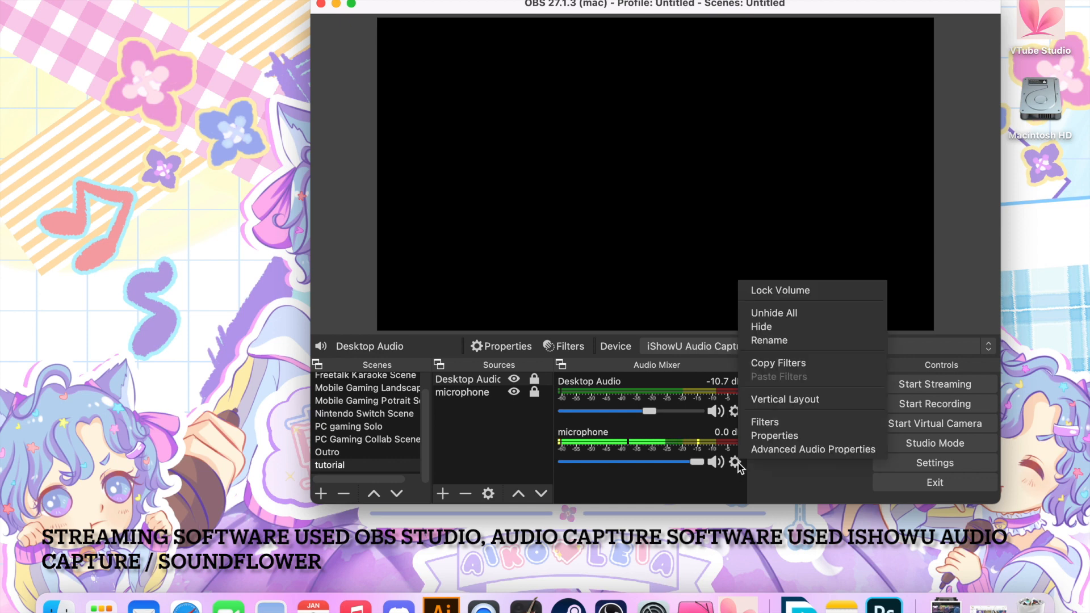
left_click(771, 424)
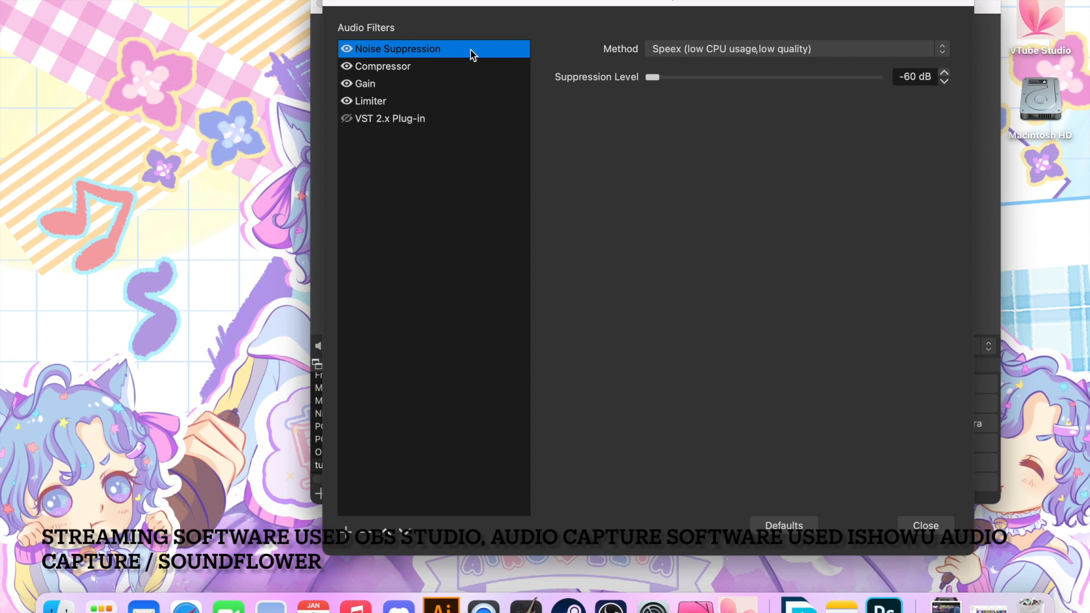
left_click(418, 67)
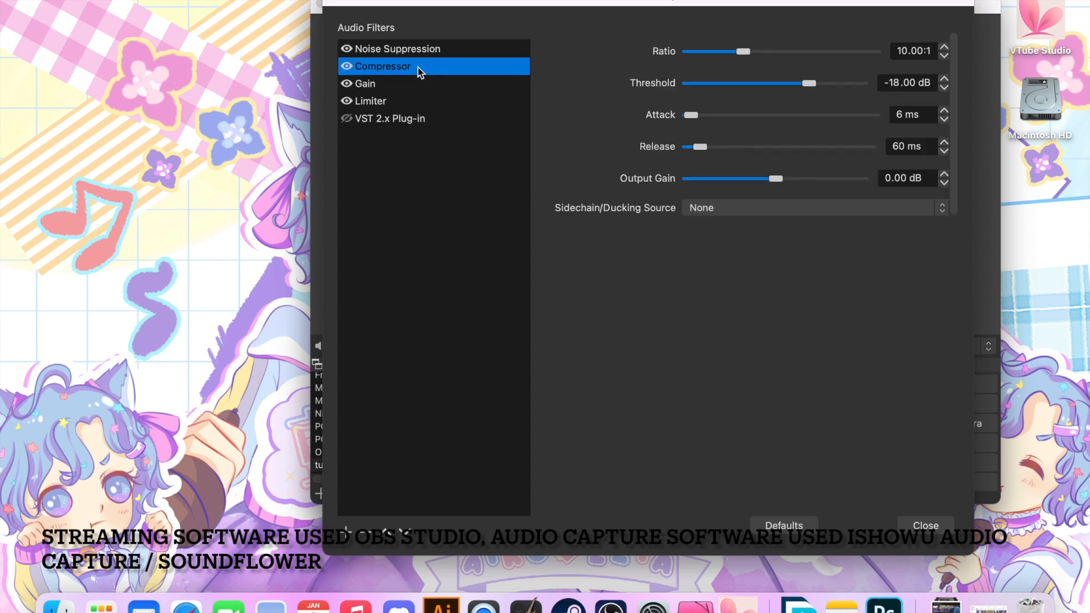
left_click(366, 85)
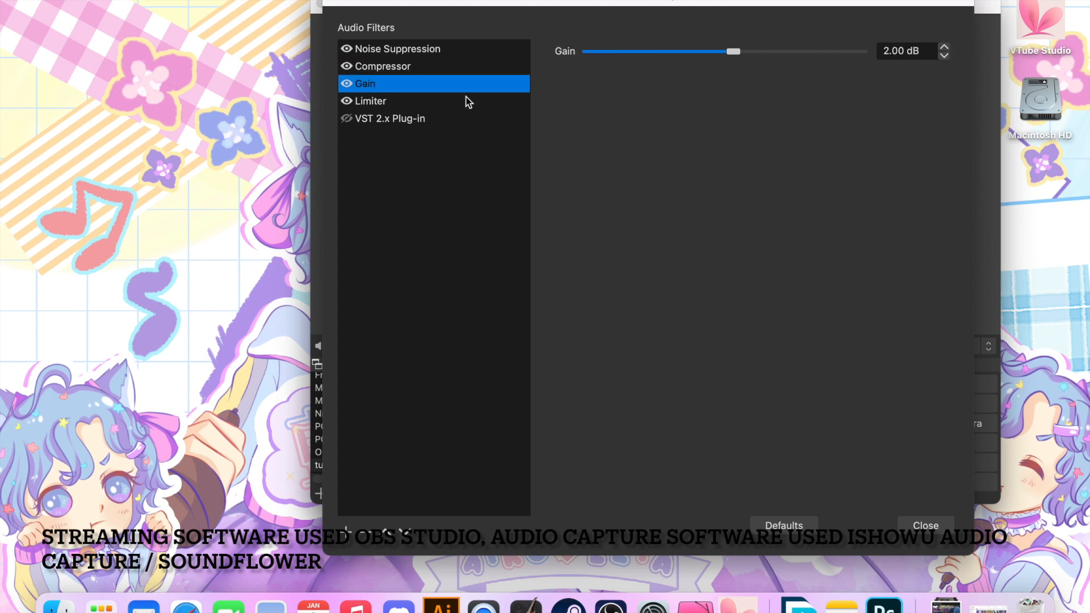
left_click(407, 102)
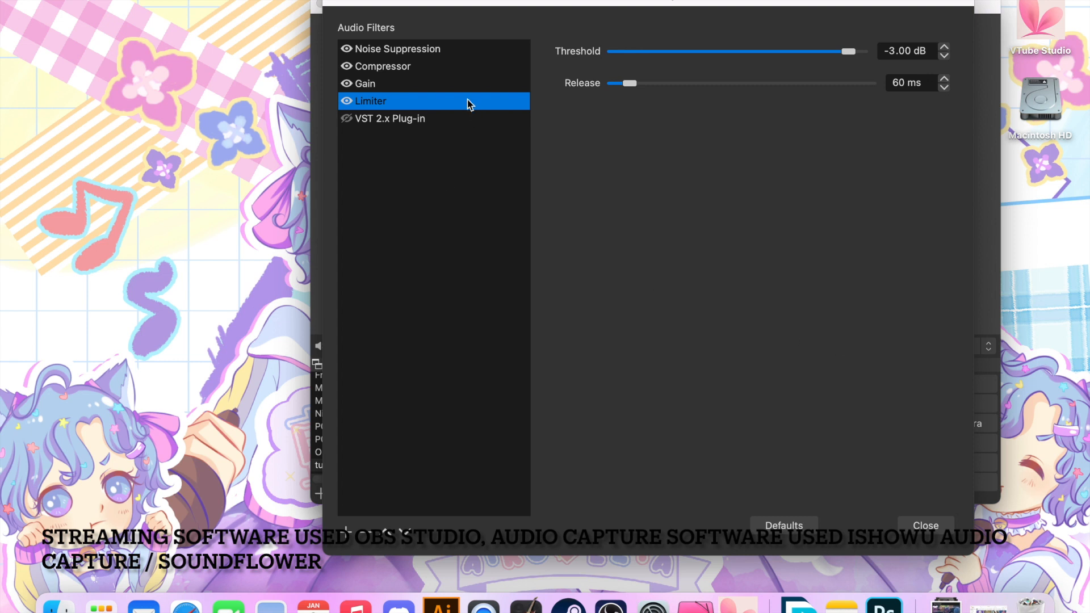
left_click(448, 45)
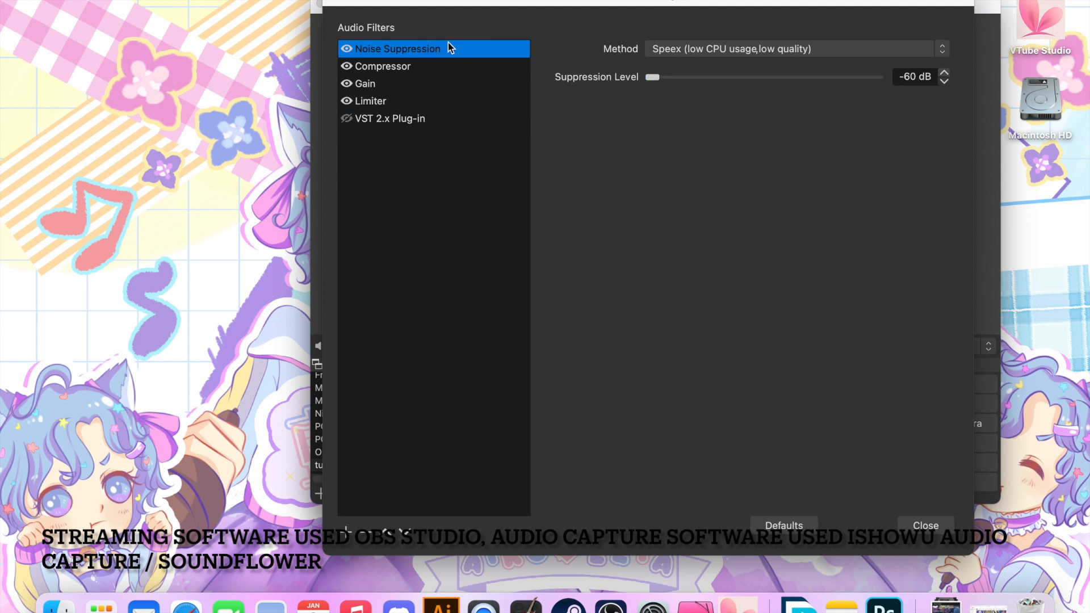
Enable and disable the microphone's VST 2.x Plug-in filter with ValhallaRoom, and close the filters
left_click(424, 119)
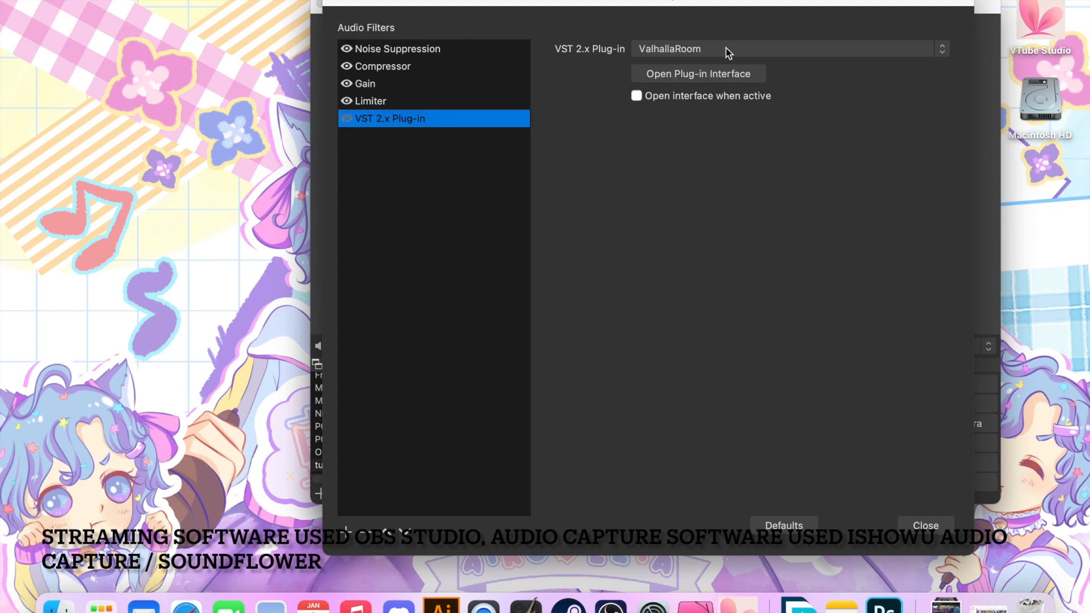
left_click(348, 119)
left_click(347, 119)
left_click(919, 527)
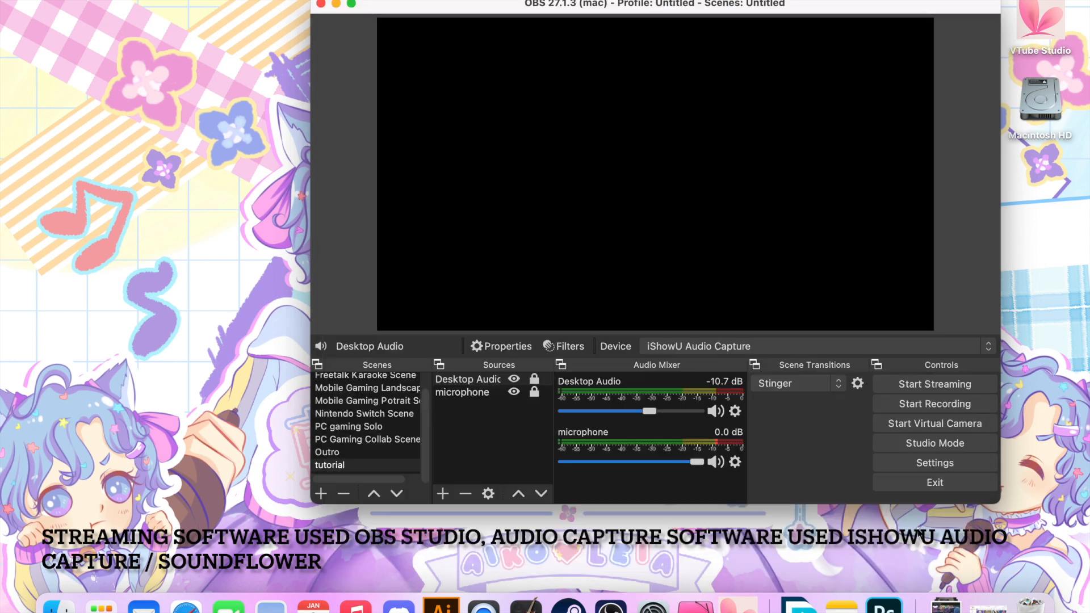
left_click(488, 394)
left_click(491, 380)
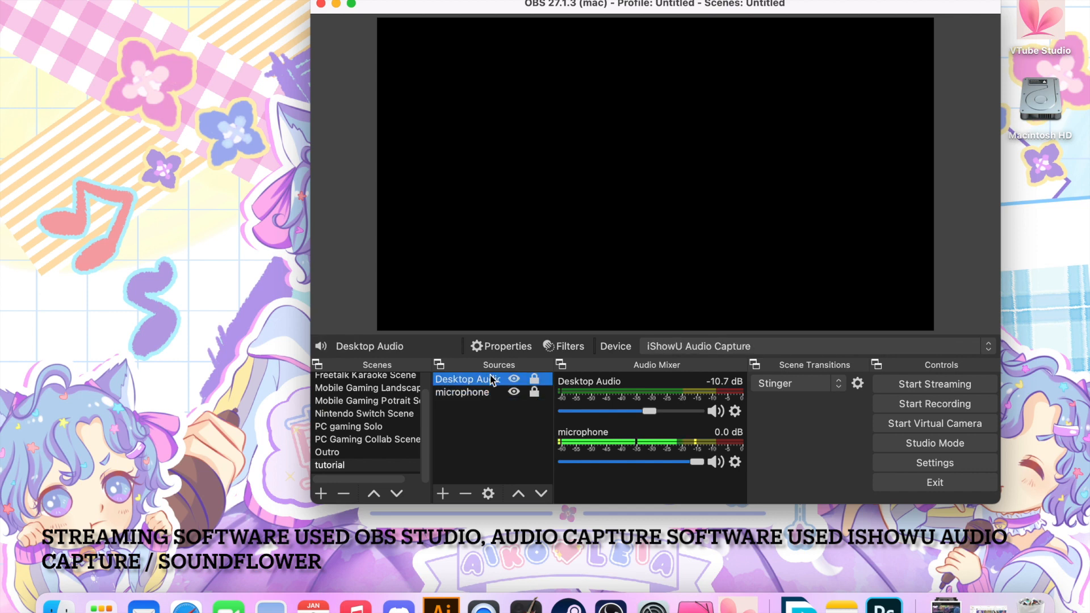
left_click(489, 391)
Start adding an Image source, look through the existing images that can be reused, and cancel without adding one
left_click(444, 494)
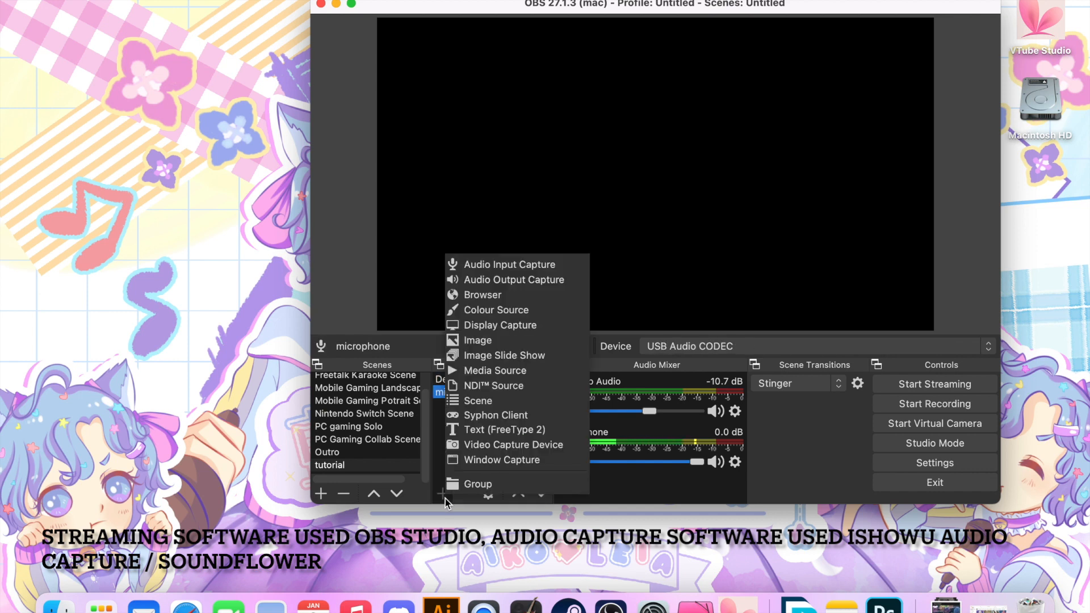
left_click(499, 340)
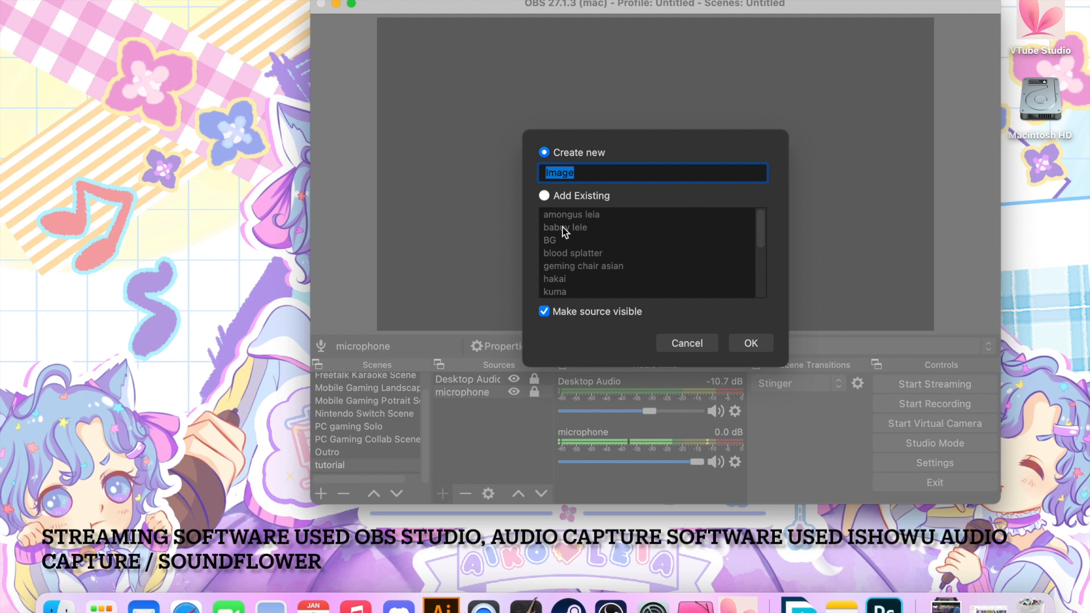
left_click(544, 196)
scroll(585, 273, "down", 5)
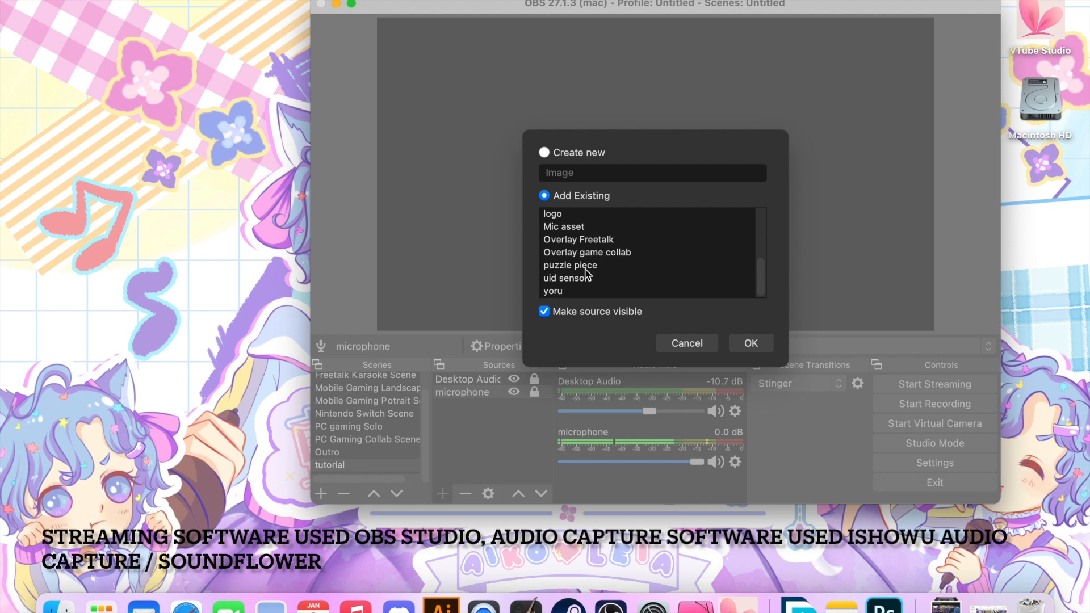
scroll(586, 275, "up", 4)
scroll(585, 275, "down", 4)
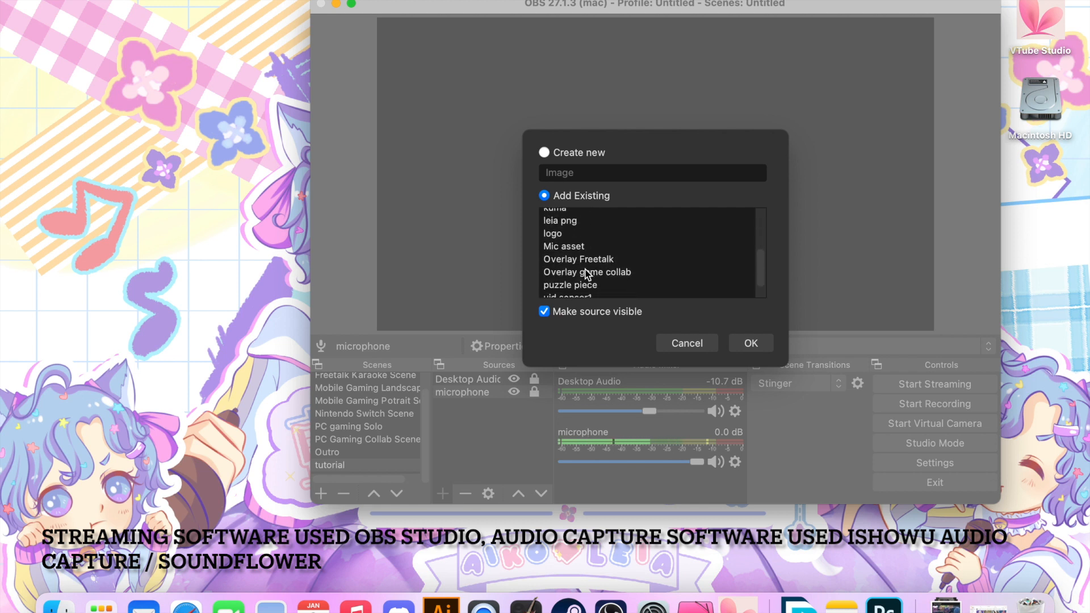
scroll(623, 232, "up", 5)
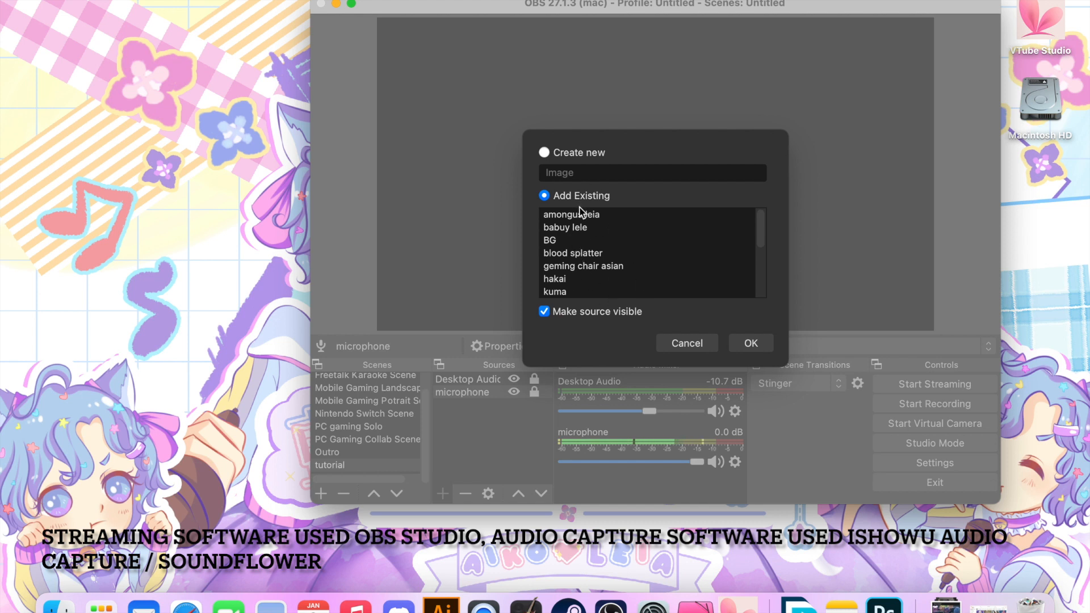
left_click(545, 153)
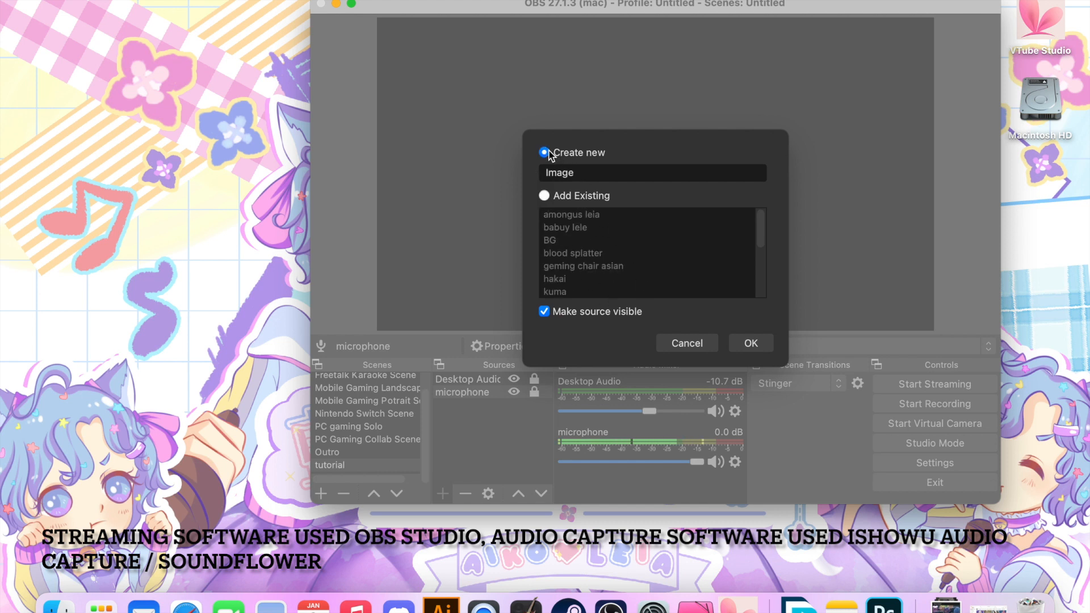
left_click(682, 347)
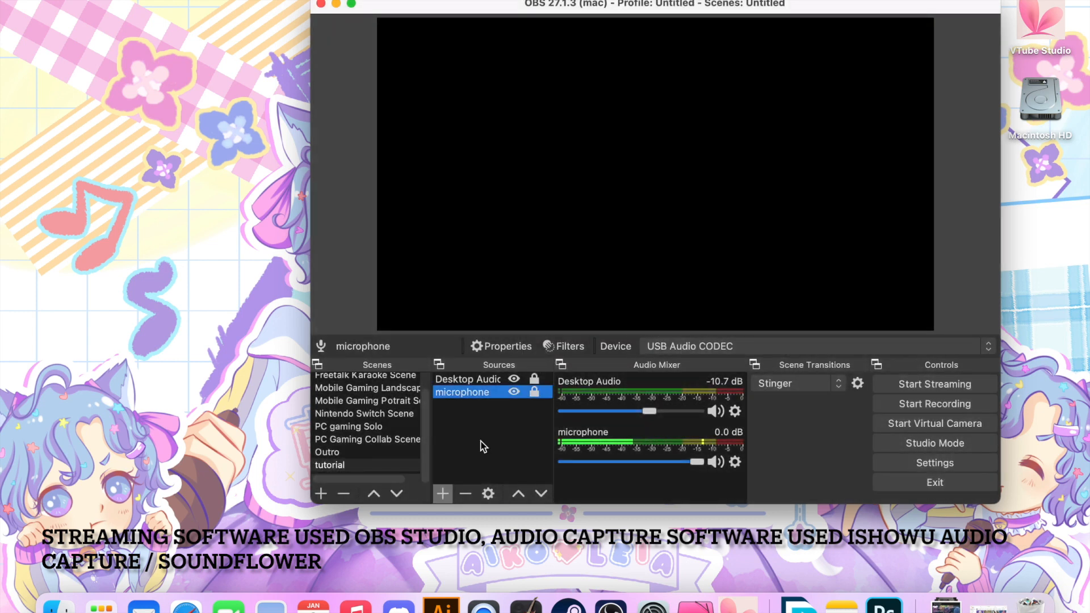
Start adding a Browser source, look through the existing ones such as chatbox, and cancel without adding one
left_click(443, 493)
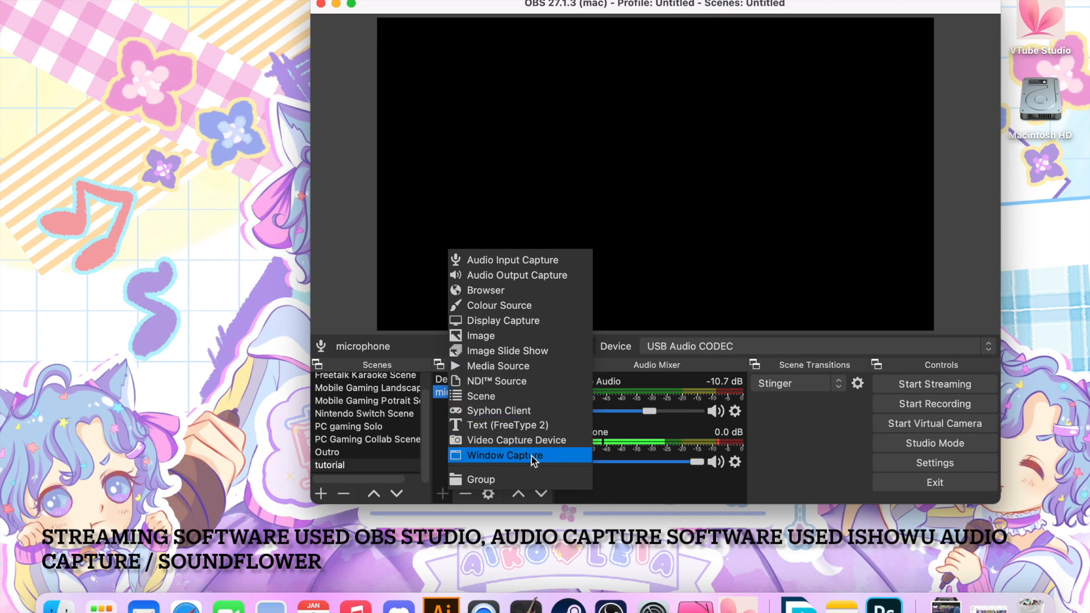
left_click(517, 292)
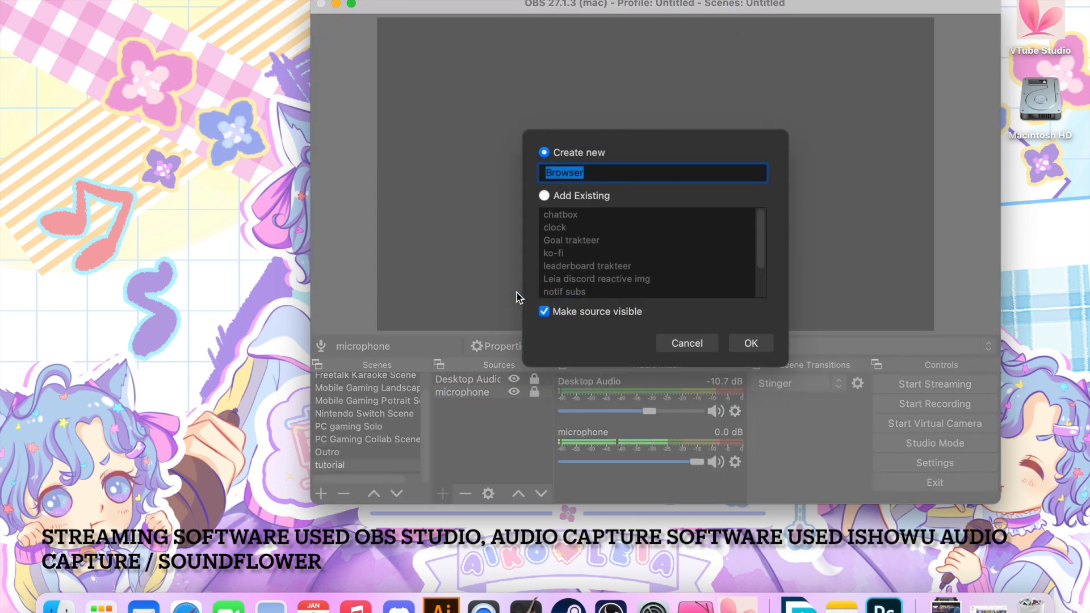
left_click(544, 196)
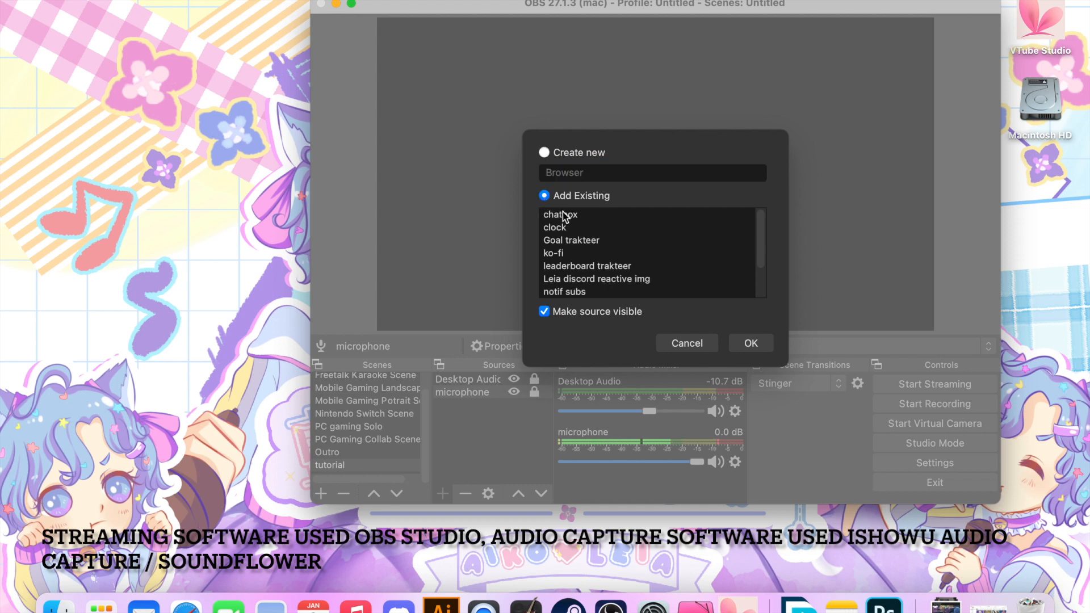
left_click(564, 215)
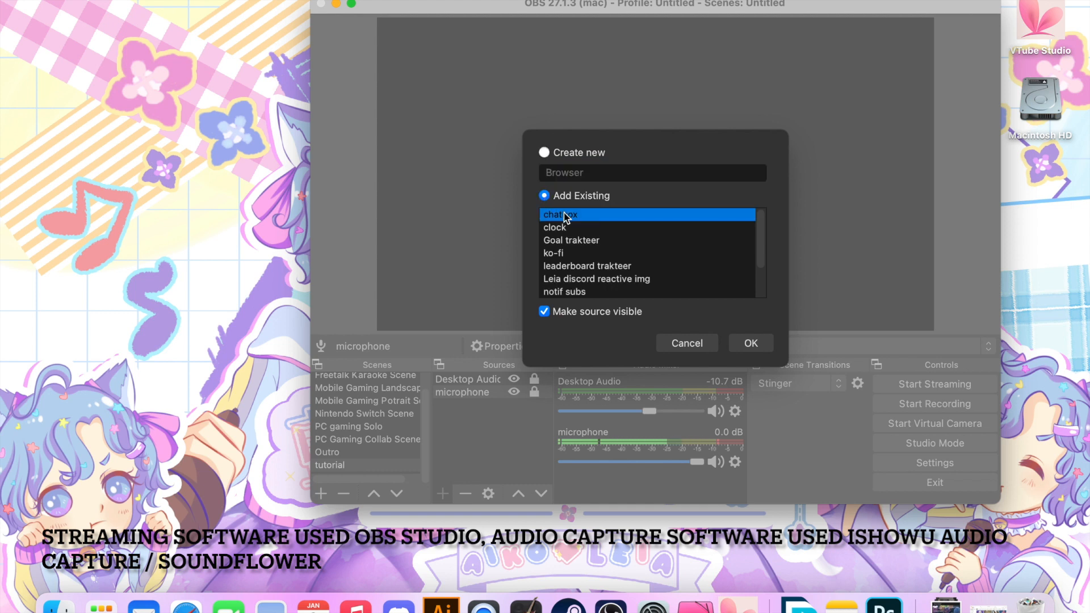
scroll(601, 276, "down", 1)
scroll(601, 277, "up", 1)
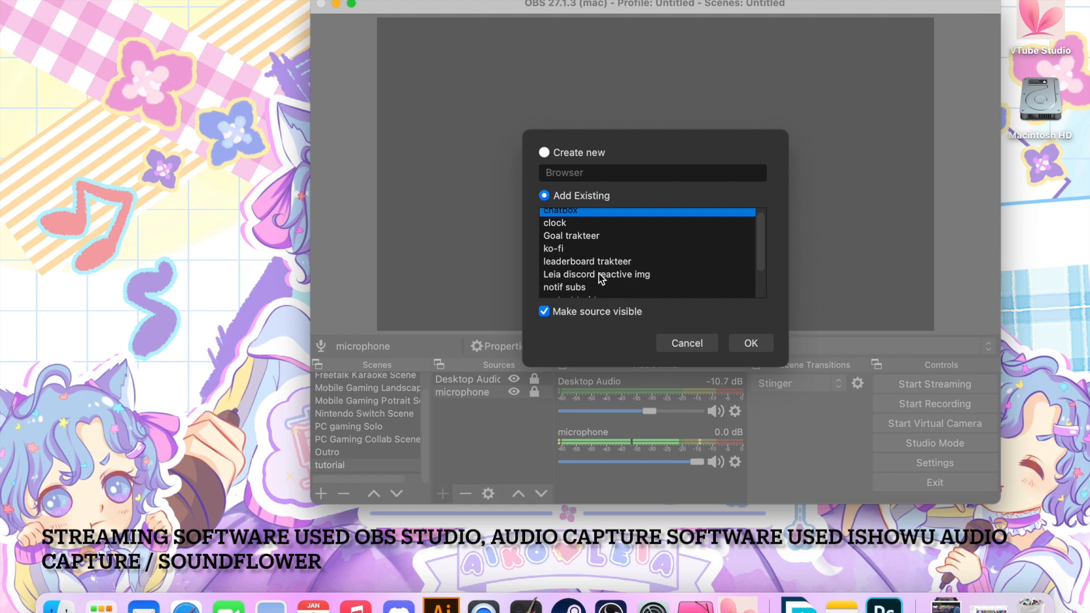
left_click(696, 343)
Start adding a Media Source and an NDI Source, look through the existing ones that can be reused, and cancel both without adding anything
left_click(443, 494)
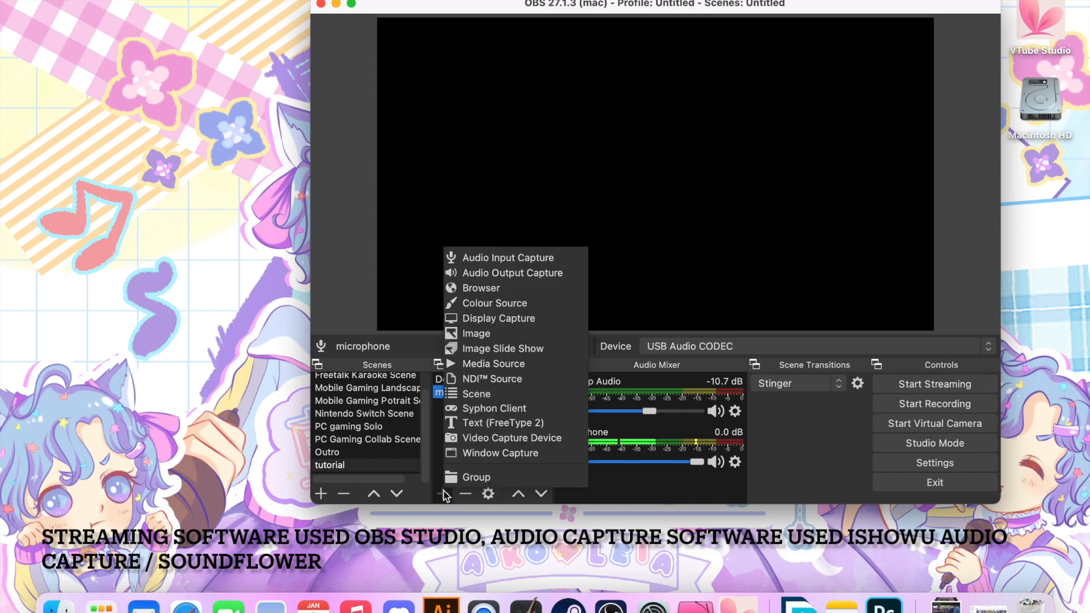
left_click(524, 363)
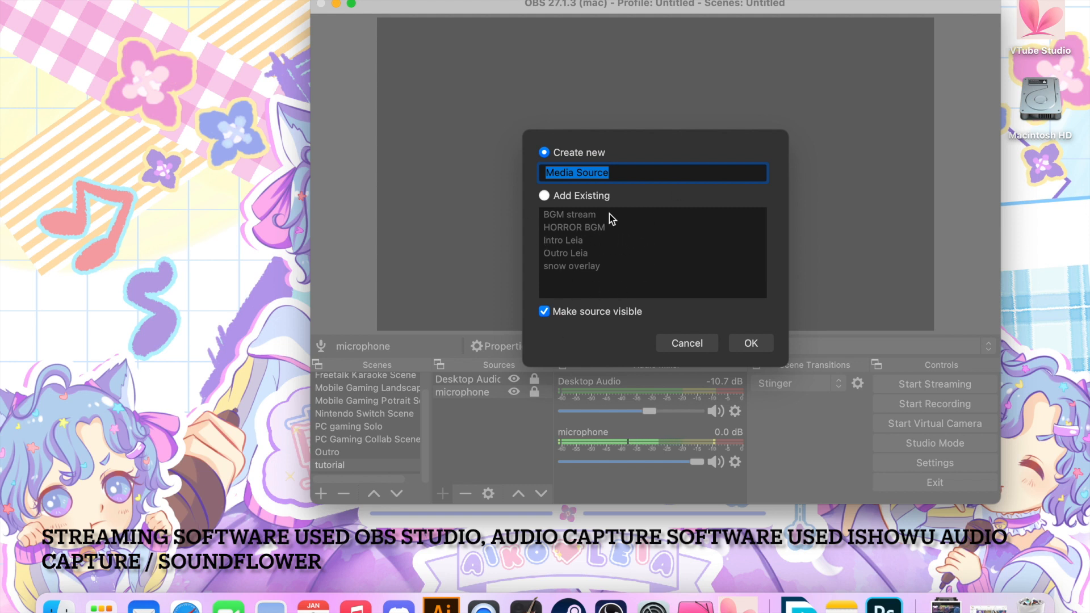
left_click(689, 351)
left_click(442, 494)
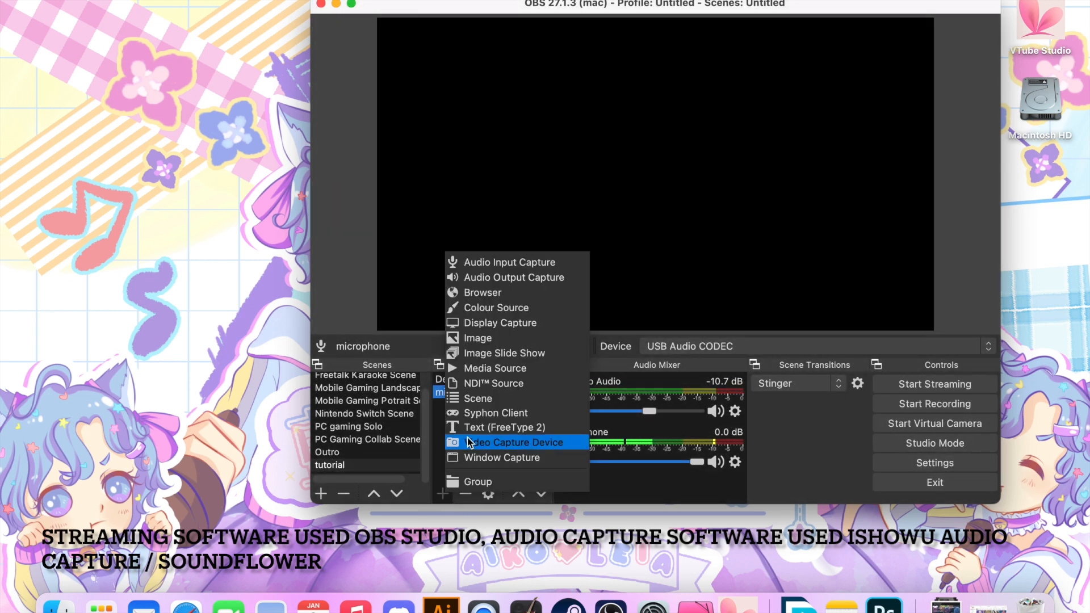
left_click(516, 385)
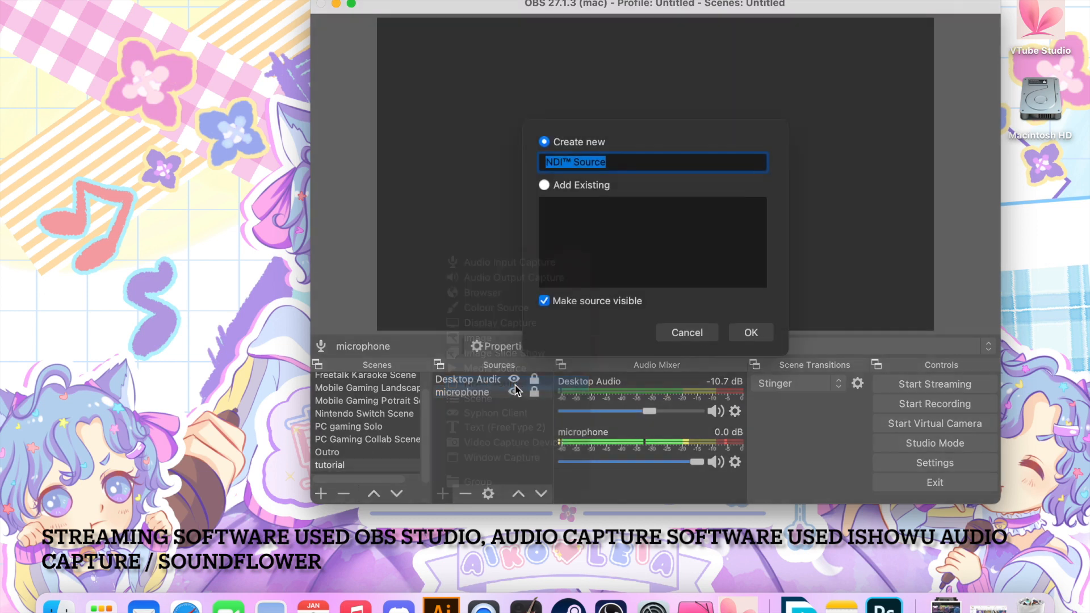
left_click(687, 343)
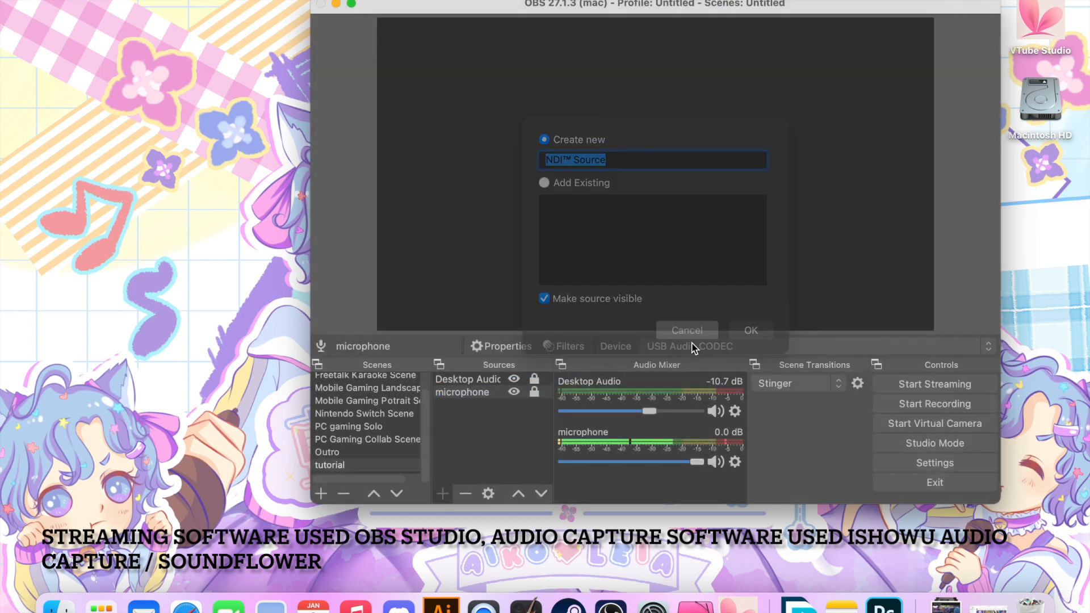
Start adding a Video Capture Device source, select the existing NS device for reuse, and cancel without adding it
left_click(446, 493)
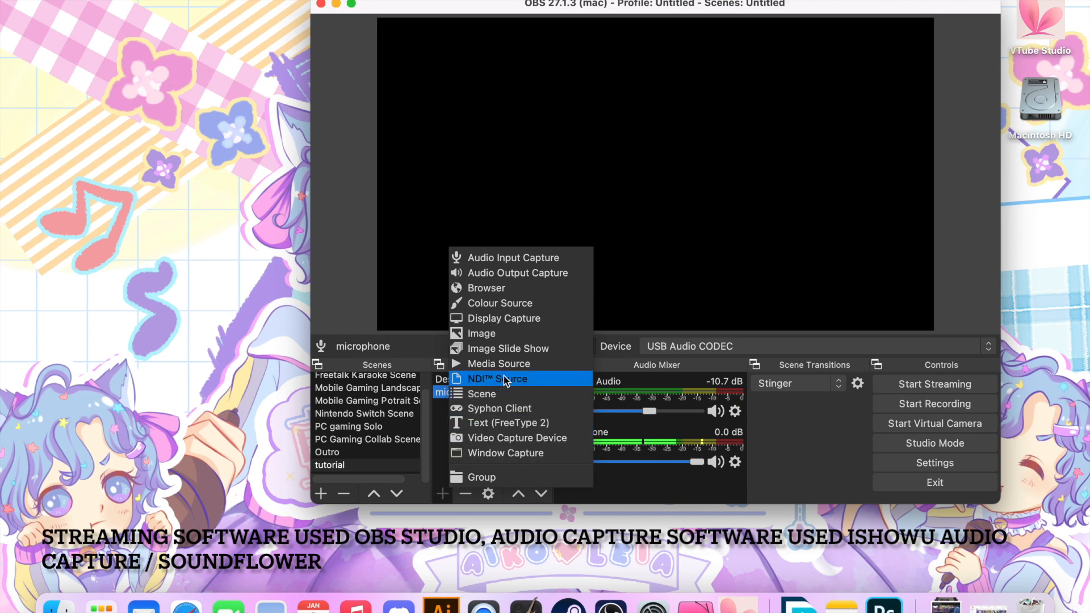
left_click(534, 438)
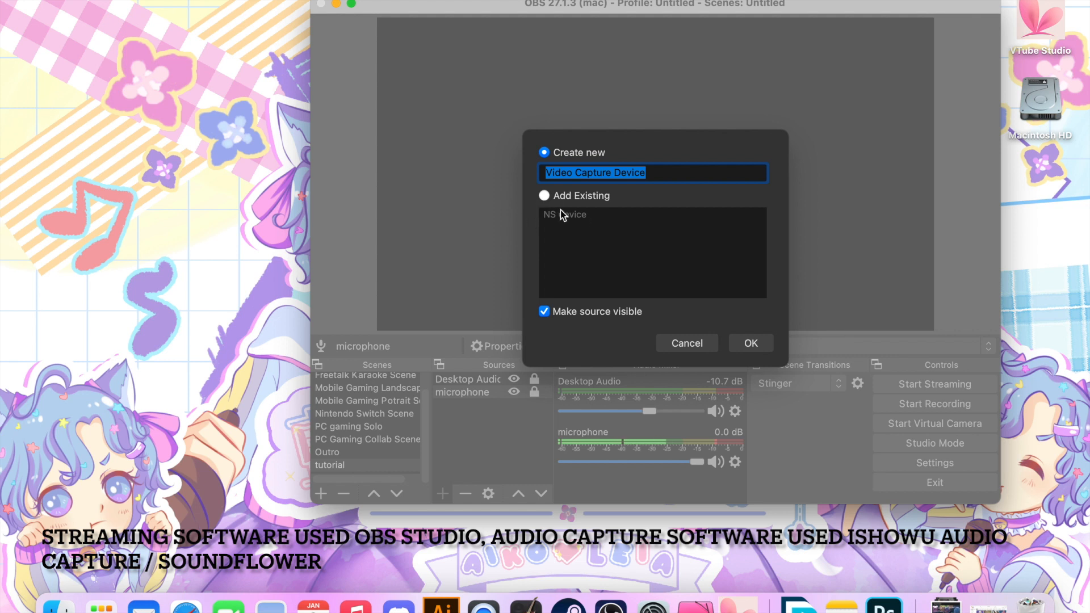
left_click(543, 196)
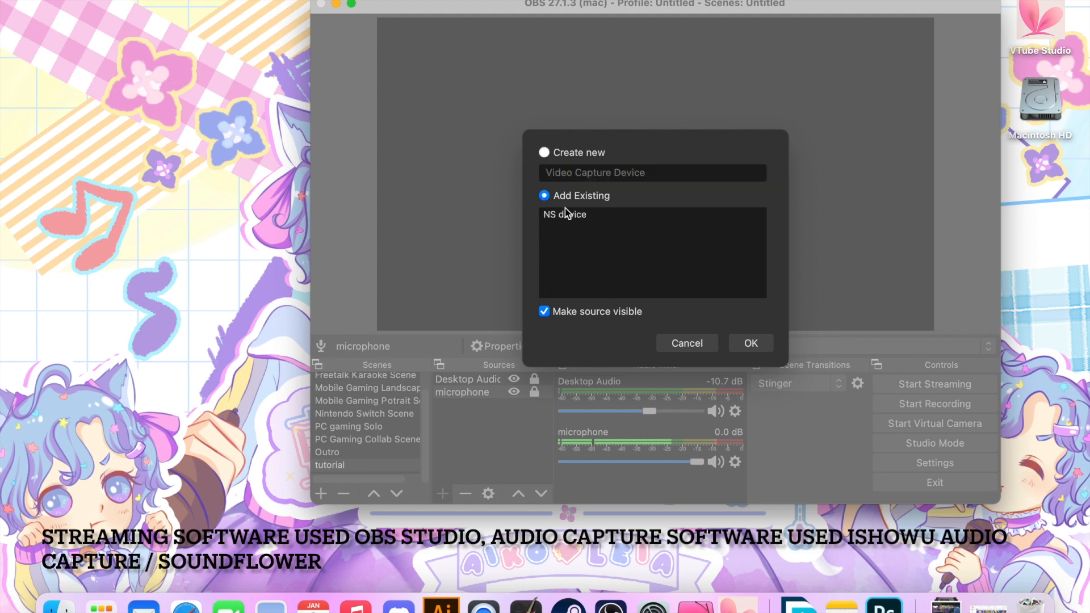
left_click(570, 214)
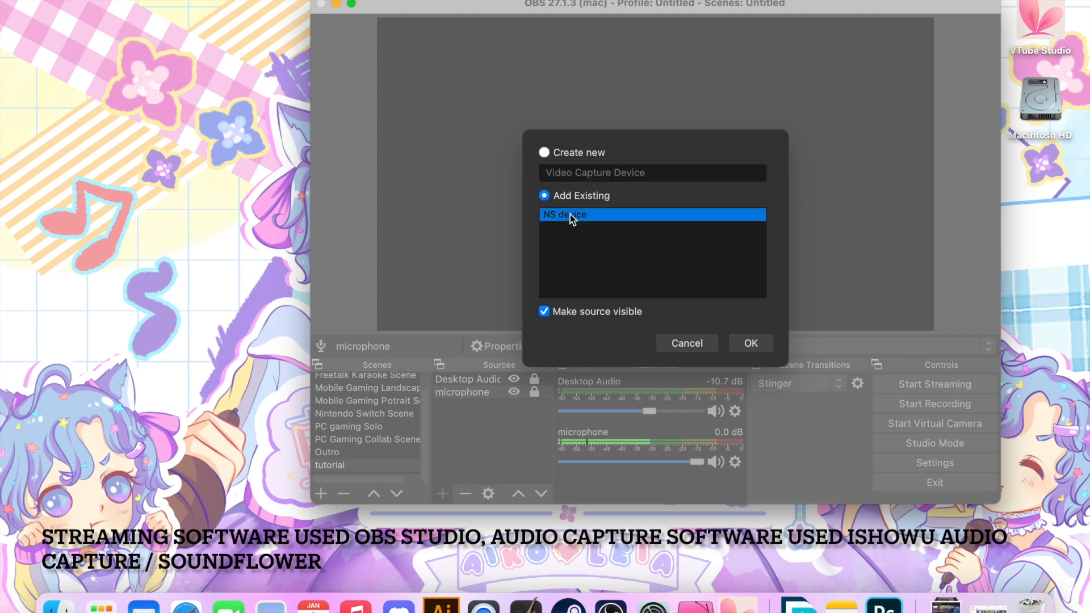
left_click(676, 343)
Start adding a Window Capture source, look through the existing window captures, and cancel without adding one
left_click(443, 493)
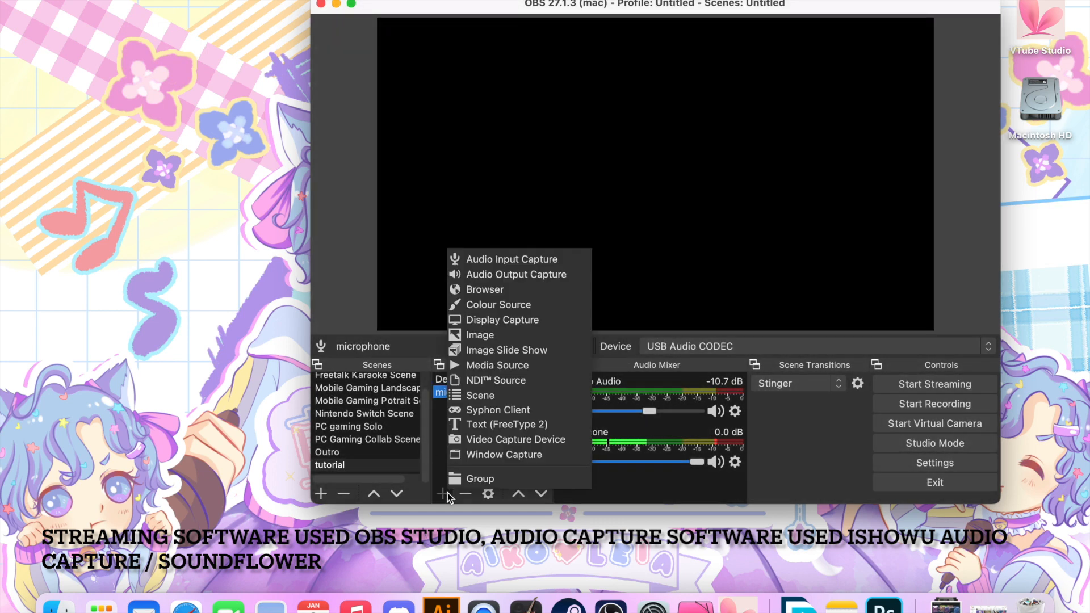
left_click(535, 457)
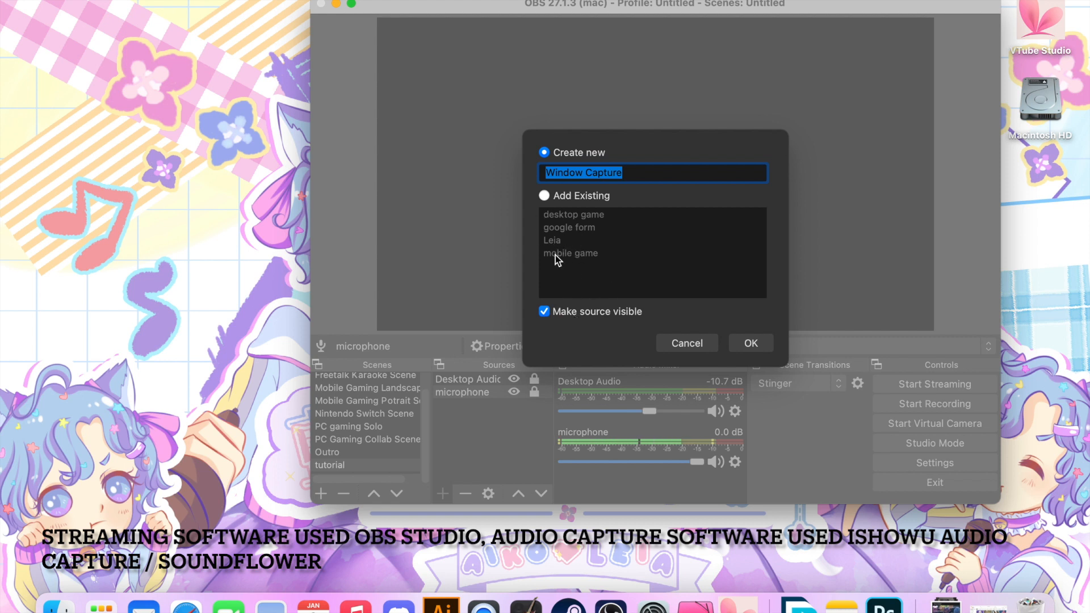
left_click(682, 343)
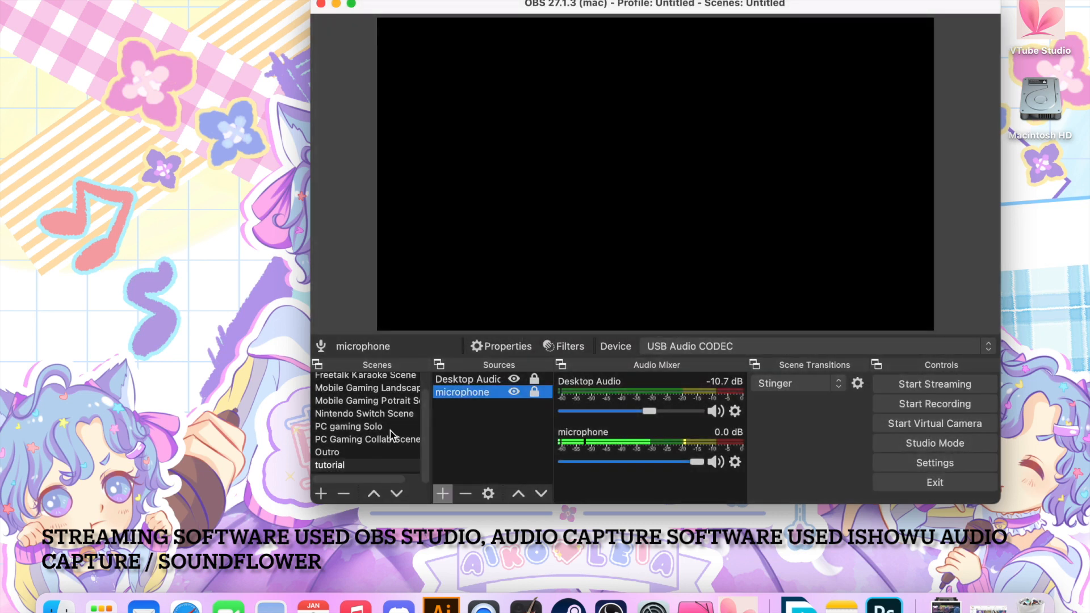
Set the scene transition to Cut and try it by switching to Freetalk Karaoke Scene and on to Intro
scroll(358, 420, "up", 2)
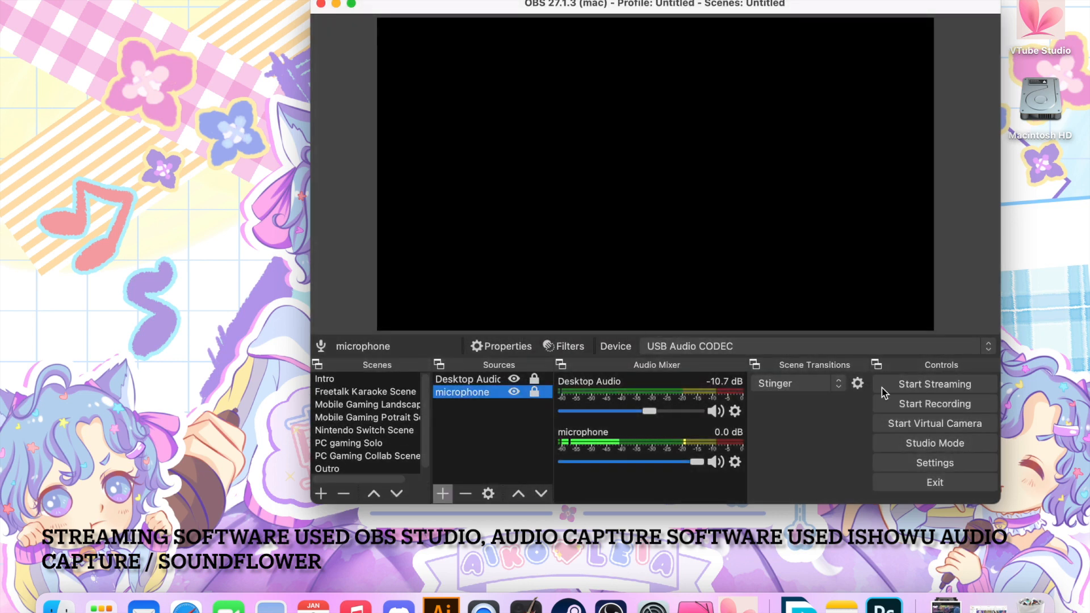
left_click(858, 384)
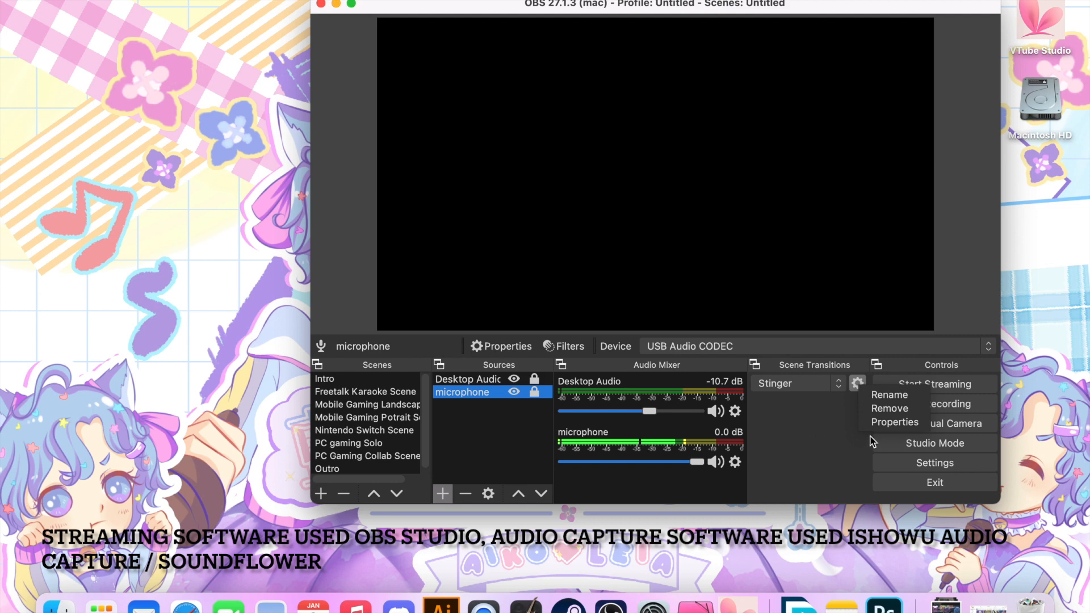
left_click(826, 411)
left_click(841, 388)
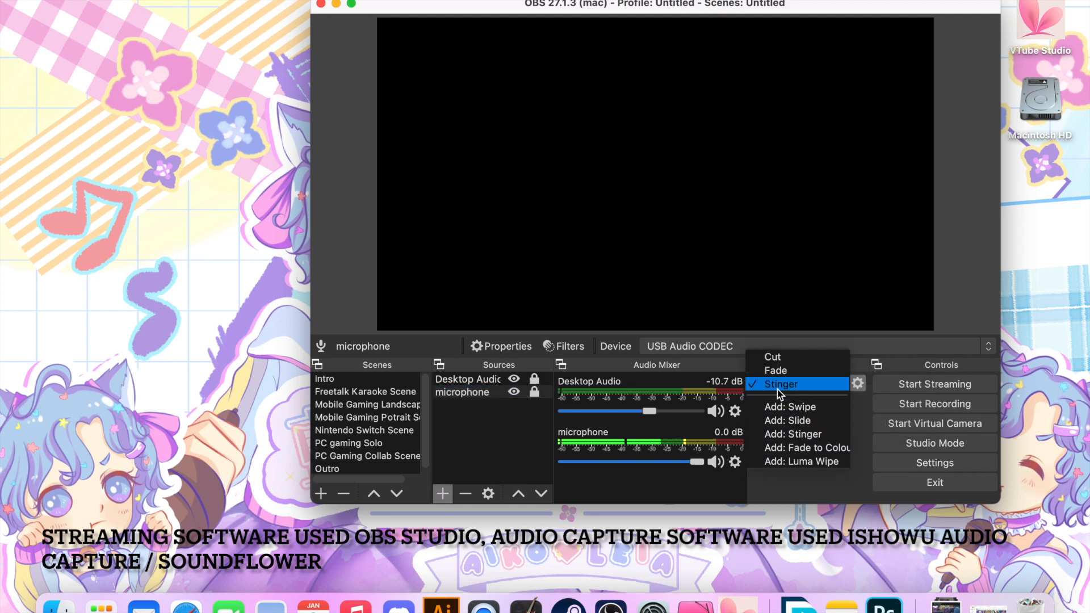
left_click(782, 357)
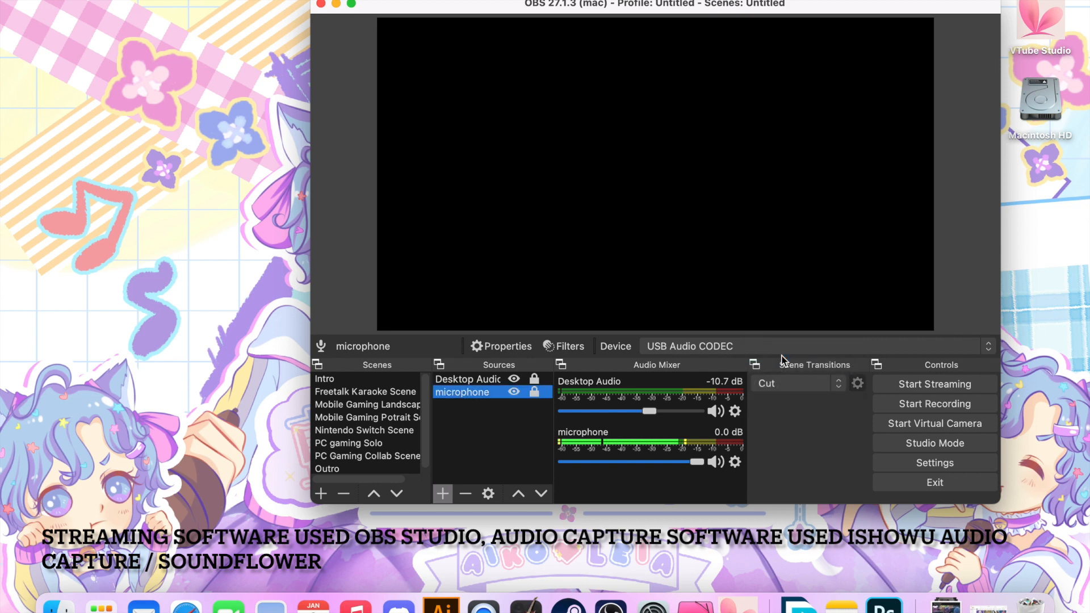
left_click(375, 390)
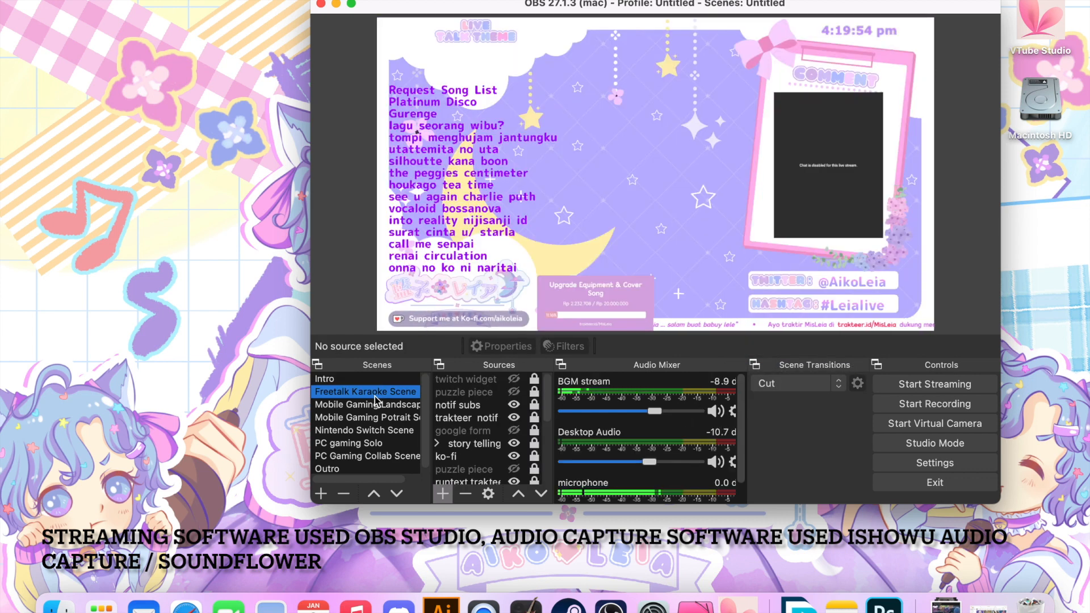
left_click(381, 379)
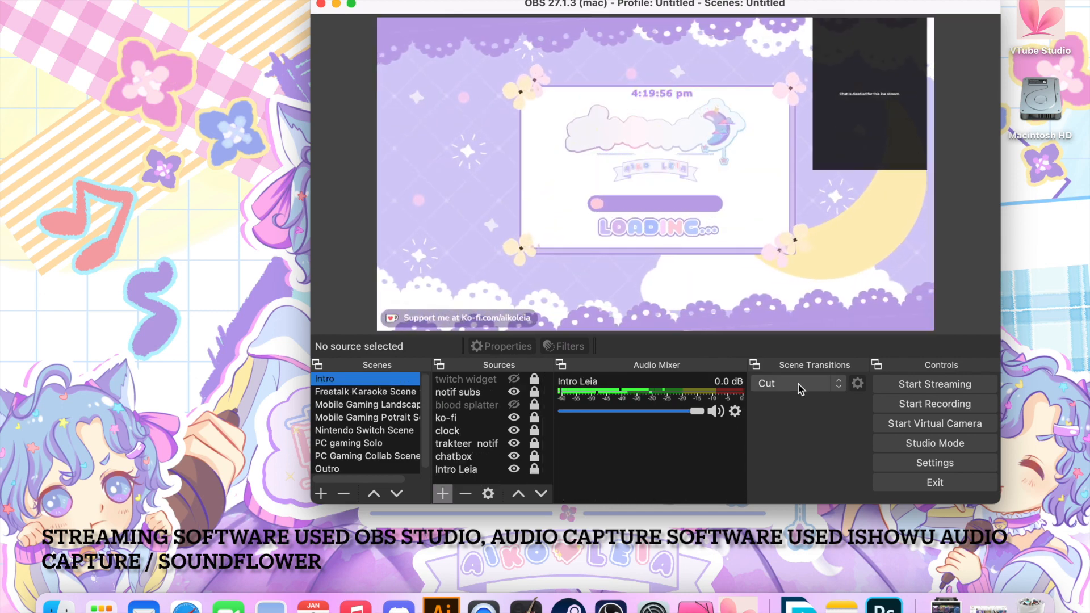
Set the scene transition to Fade and try it by switching between the Intro, Freetalk Karaoke and Mobile Gaming Landscape scenes, ending on Intro
left_click(796, 384)
left_click(791, 398)
left_click(405, 392)
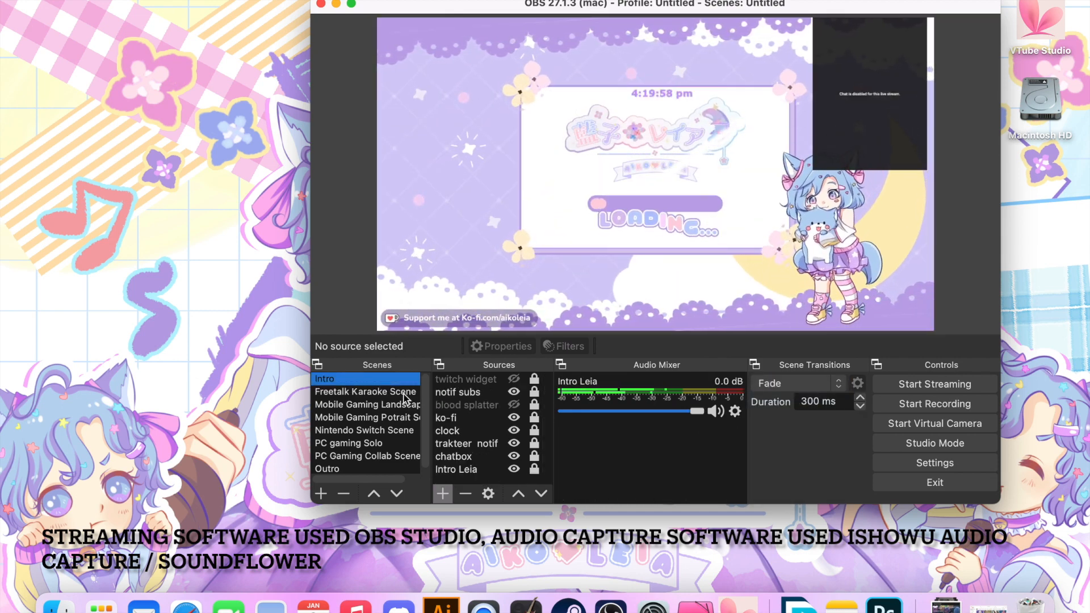
left_click(397, 380)
left_click(402, 392)
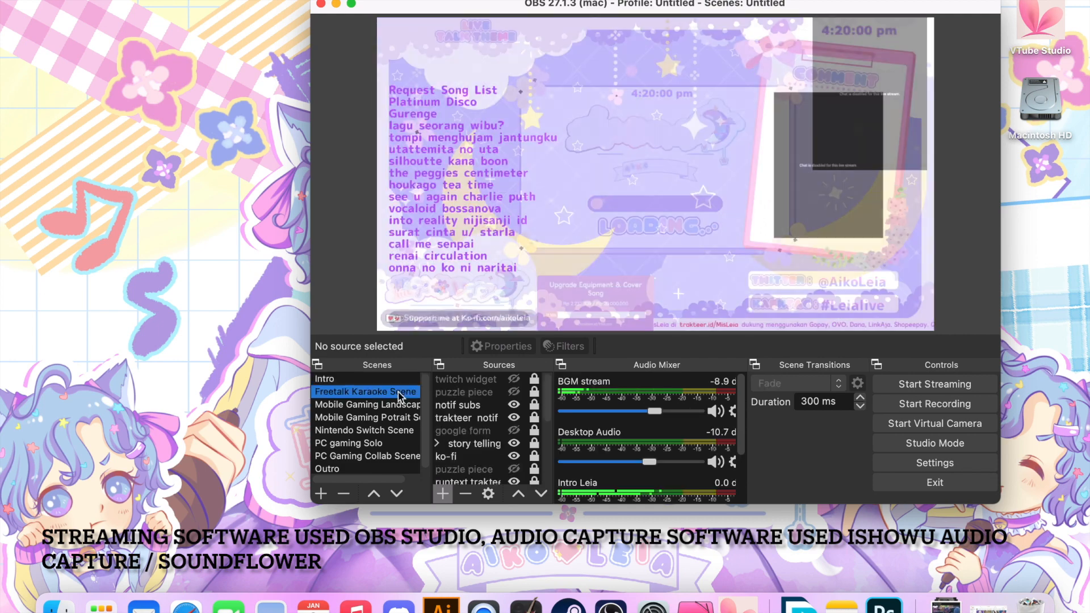
left_click(401, 408)
left_click(400, 392)
left_click(402, 381)
Set the scene transition to Stinger, and show and hide the Intro scene's blood splatter source
left_click(819, 389)
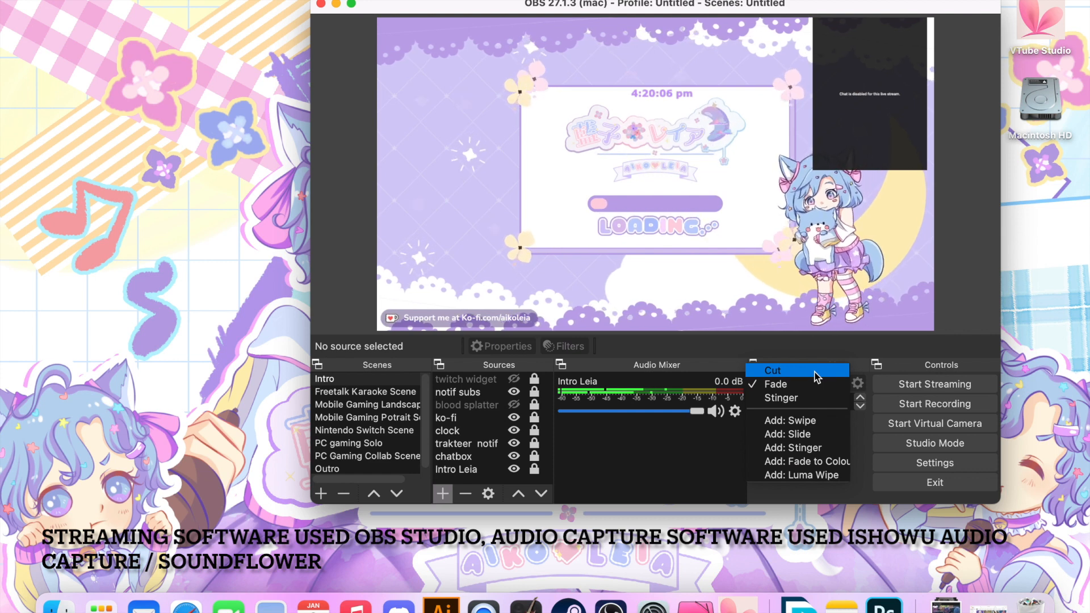
left_click(801, 406)
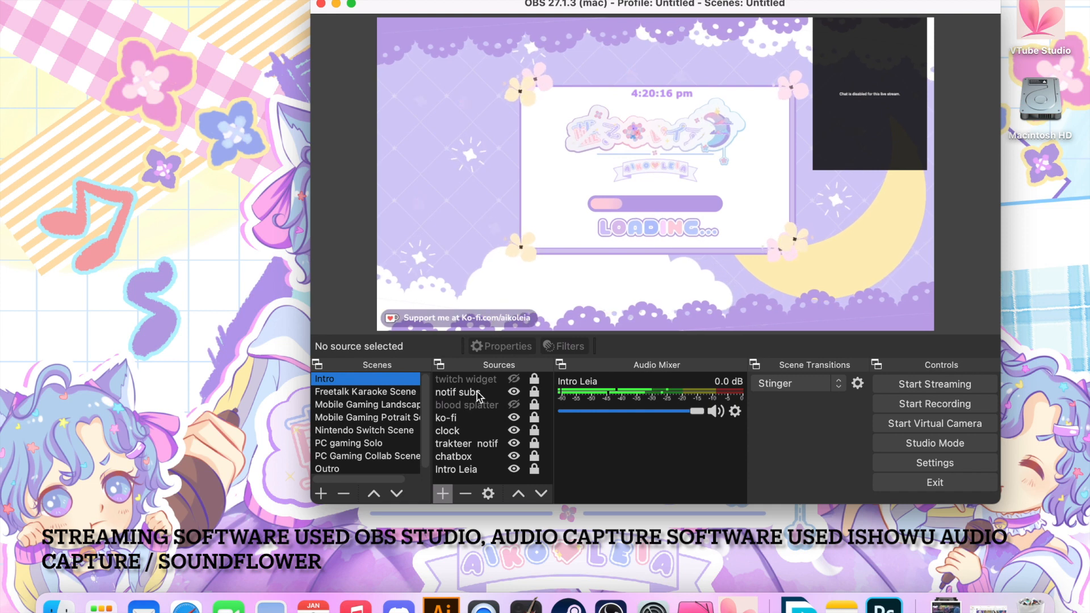
left_click(514, 405)
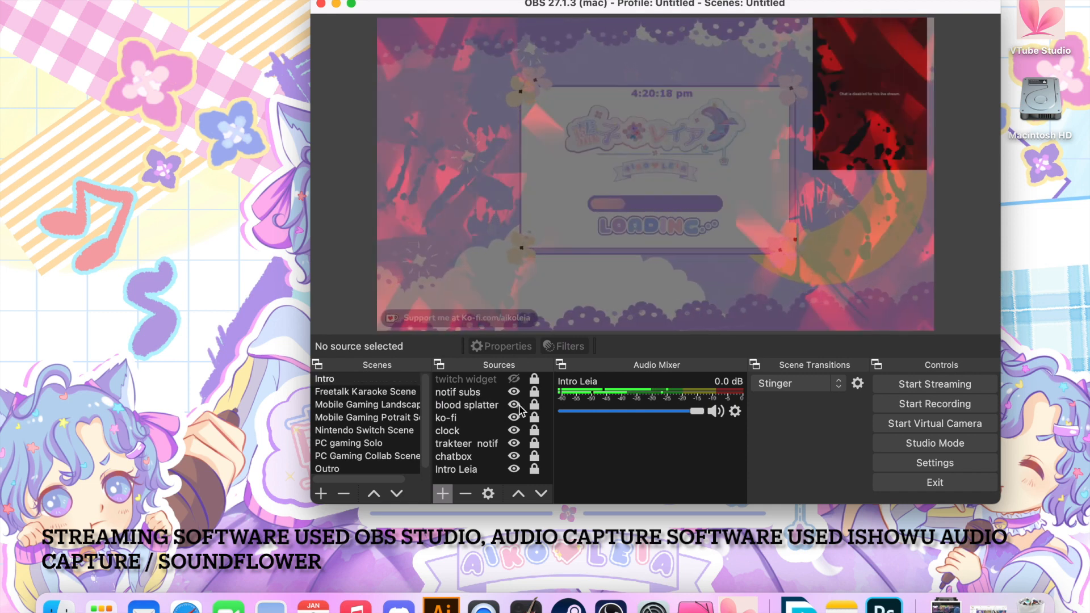
left_click(518, 405)
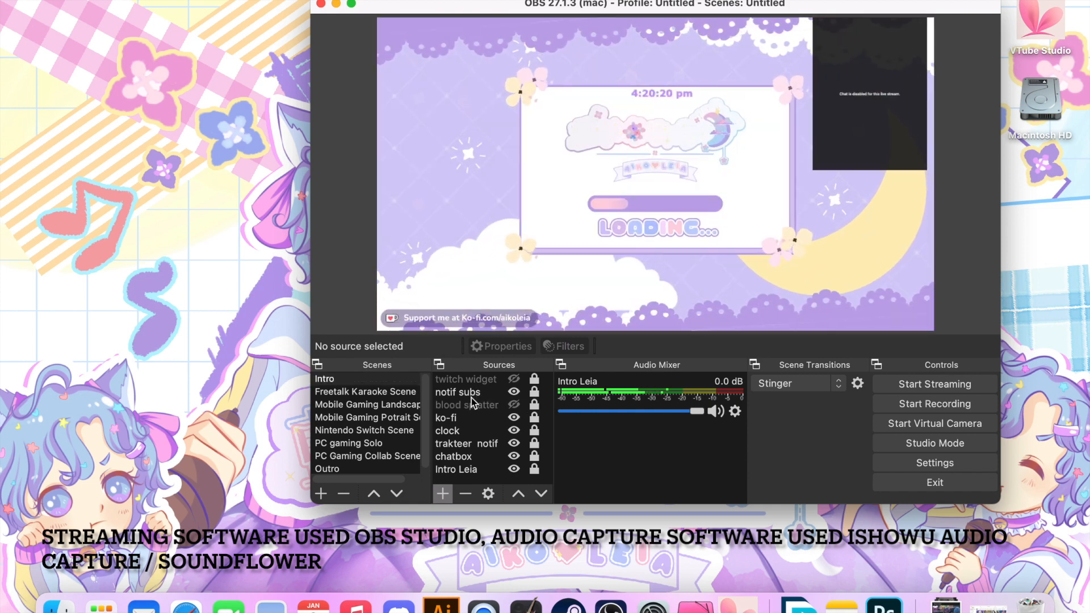
Open the chatbox source's properties, examine its URL, size and Custom CSS, and close them without saving changes
left_click(464, 458)
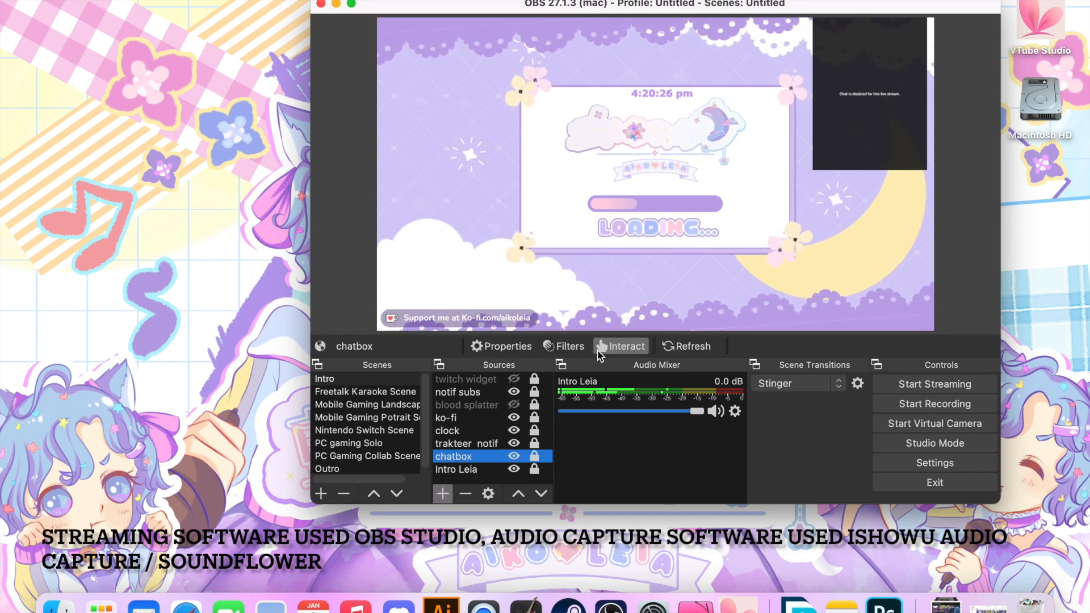
right_click(478, 461)
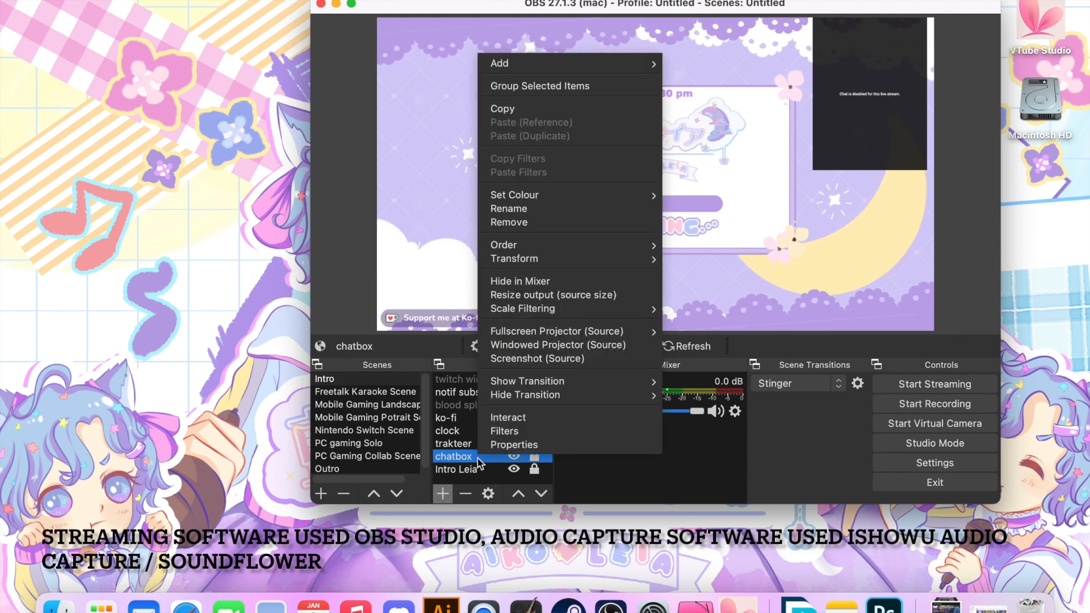
left_click(523, 446)
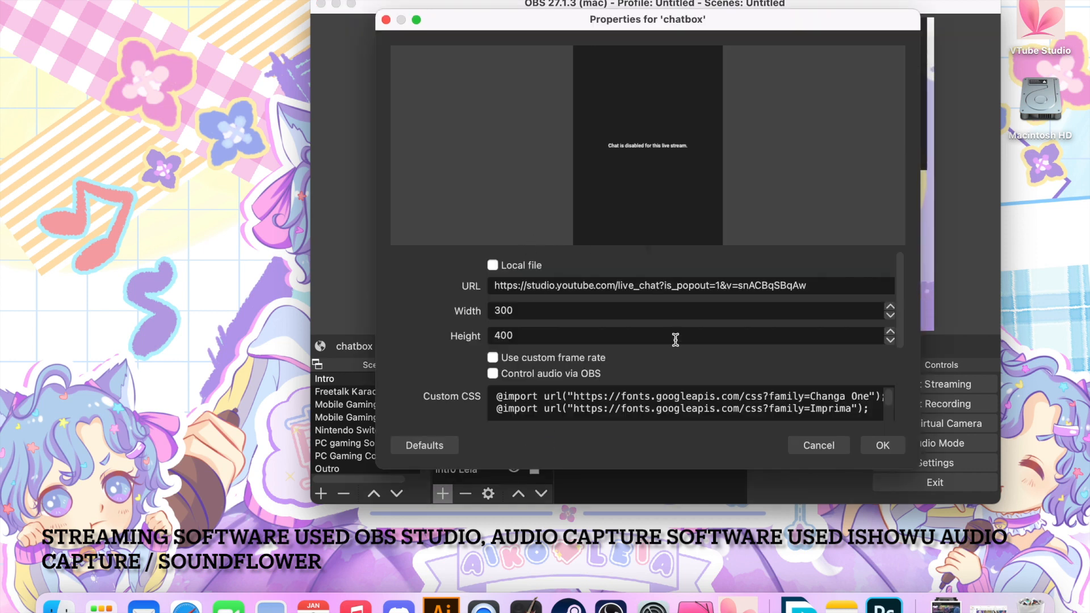
left_click_drag(806, 285, 501, 279)
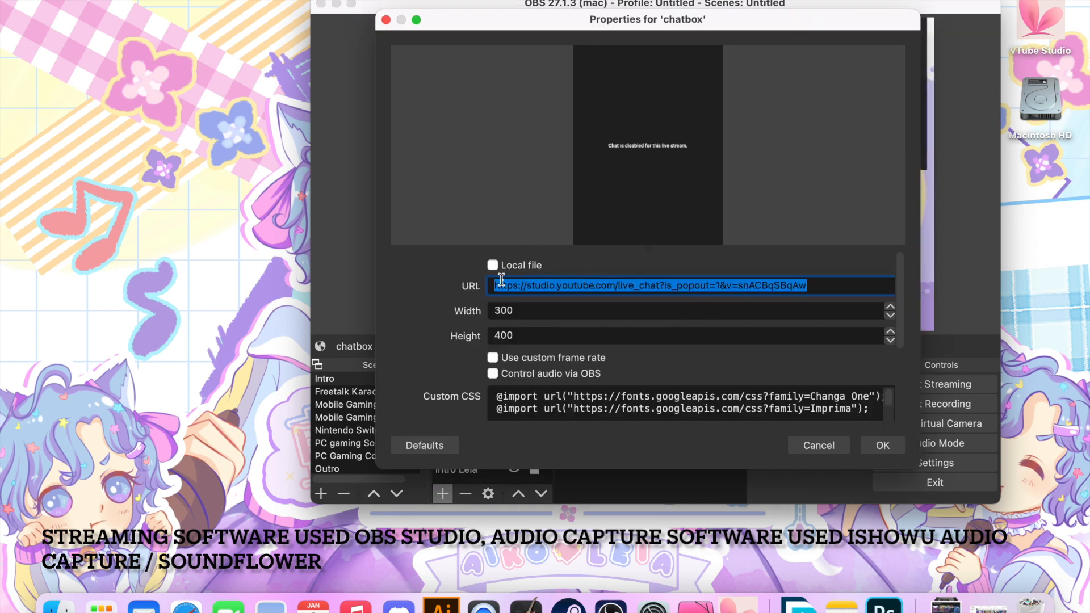
left_click(421, 280)
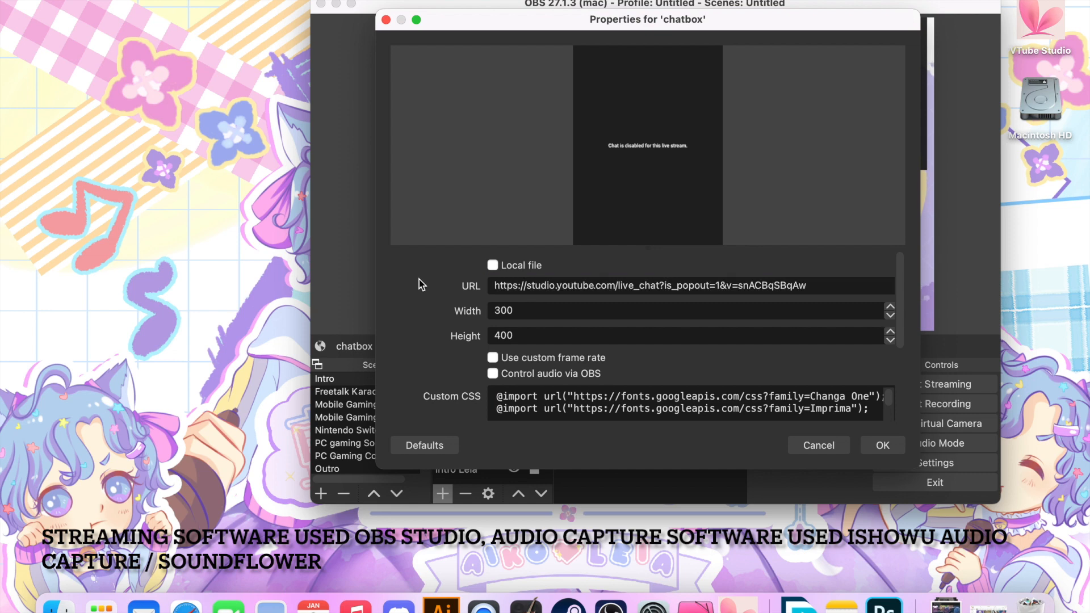
scroll(733, 329, "down", 4)
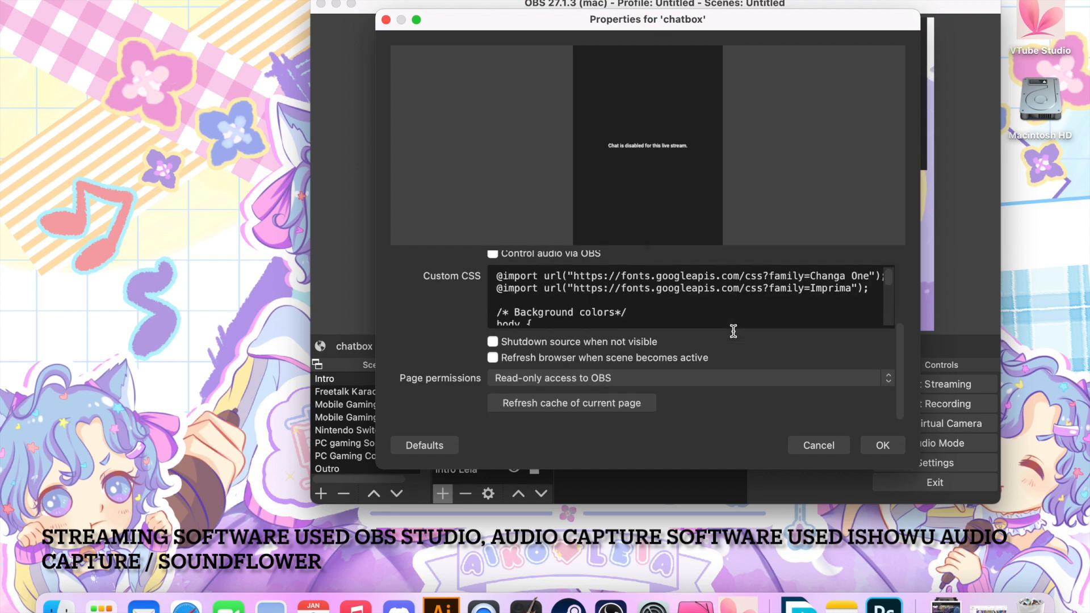
scroll(733, 331, "up", 1)
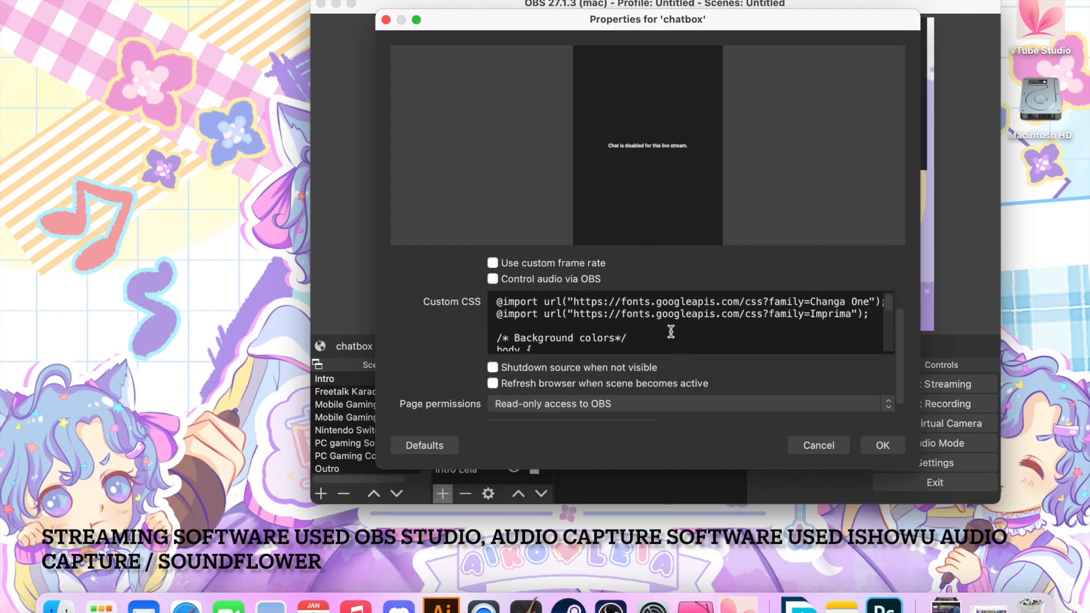
scroll(671, 331, "down", 15)
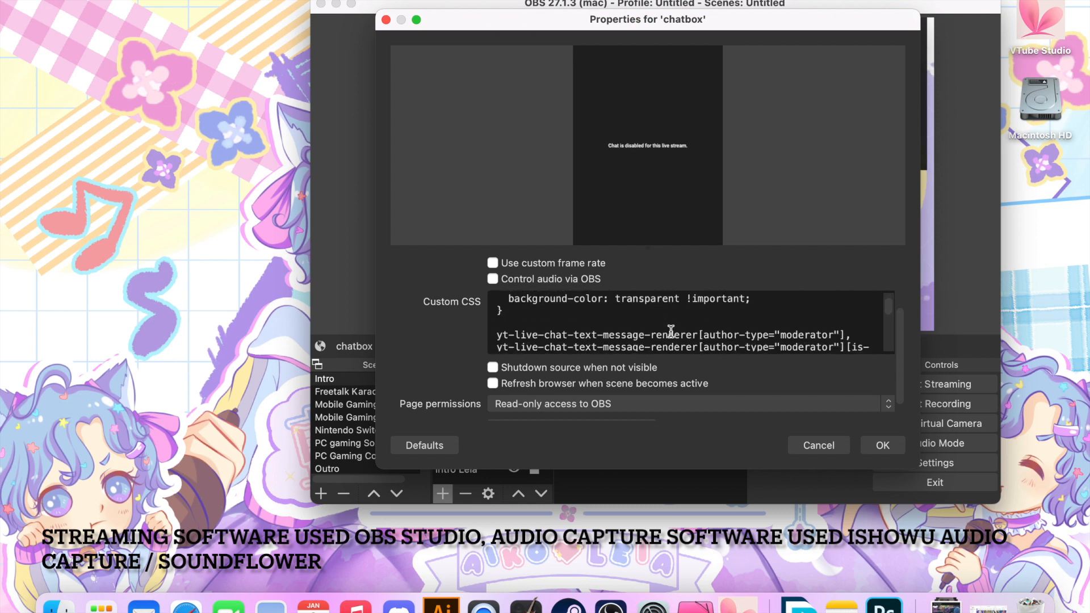
scroll(671, 331, "up", 15)
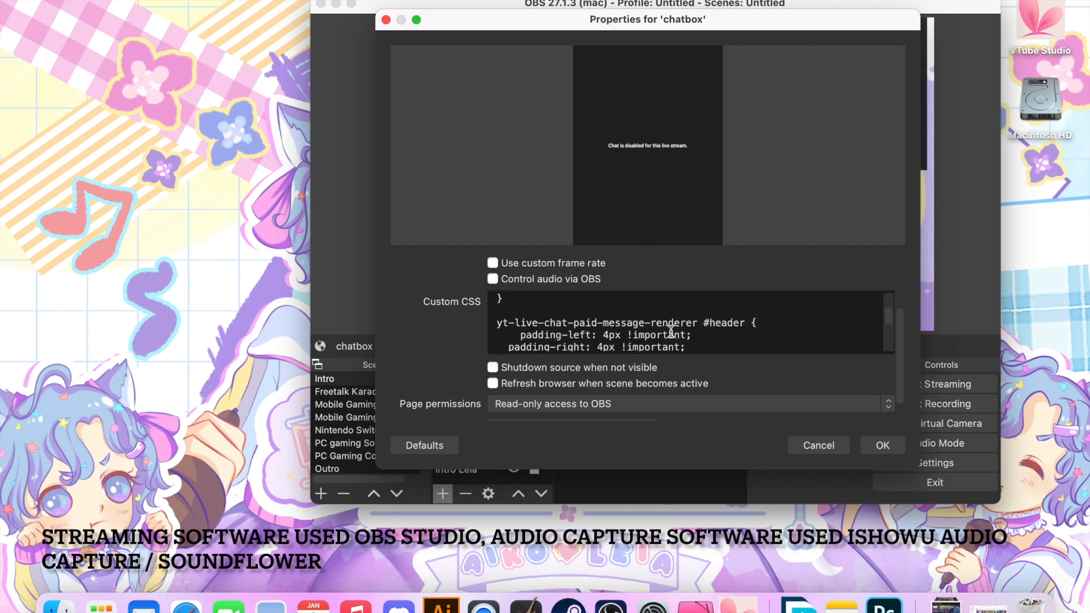
left_click(821, 445)
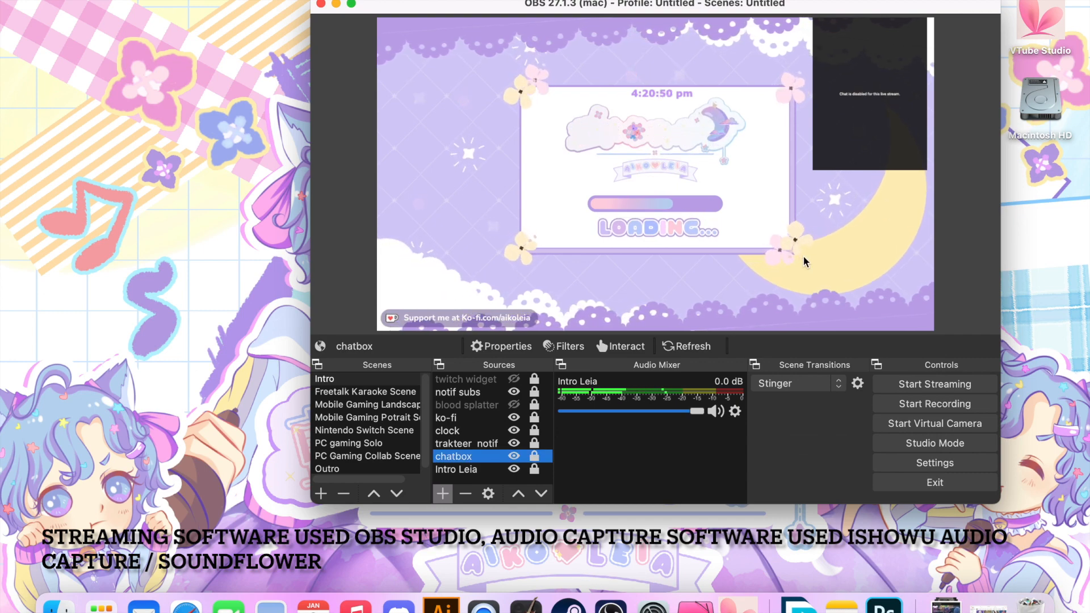
left_click_drag(749, 10, 715, 30)
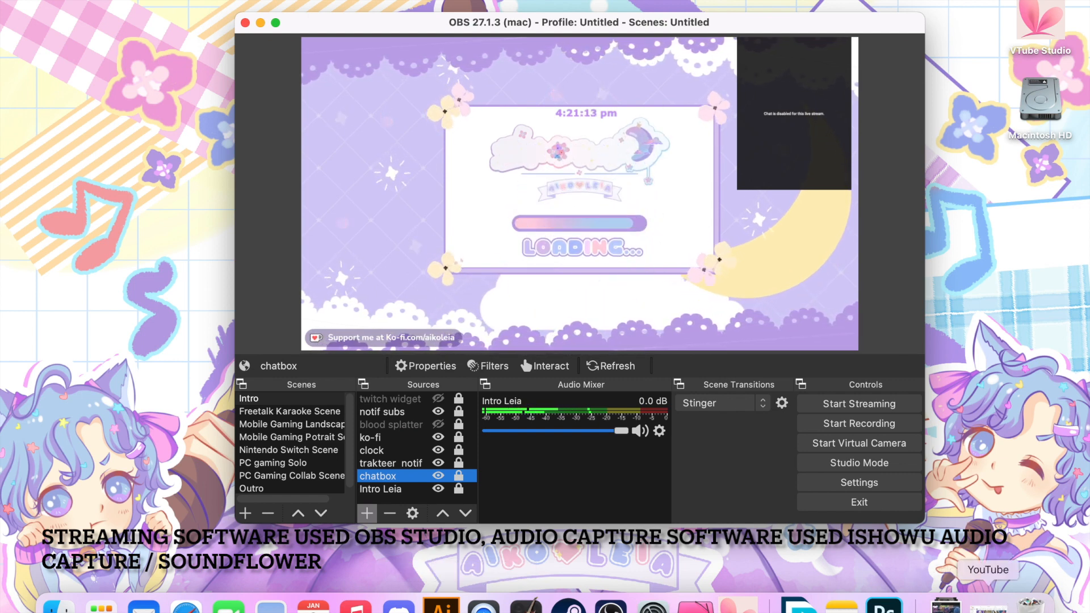
Switch to the YouTube window in the browser and open the live streaming management page in YouTube Studio
left_click(988, 603)
mouse_move(824, 7)
left_mouse_down()
mouse_move(852, 7)
mouse_move(825, 4)
left_mouse_up()
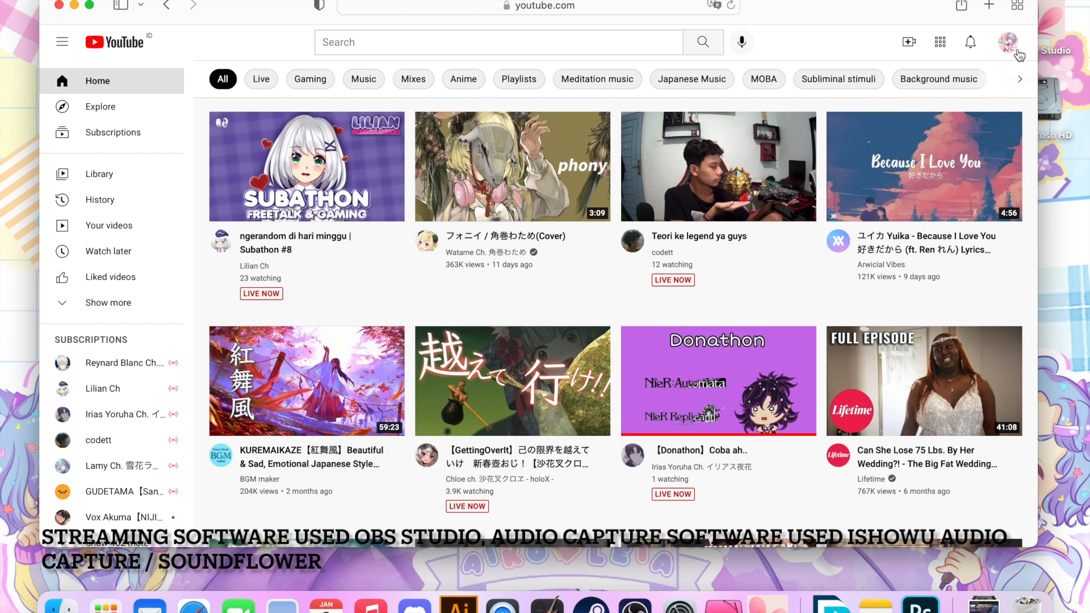
left_click(908, 43)
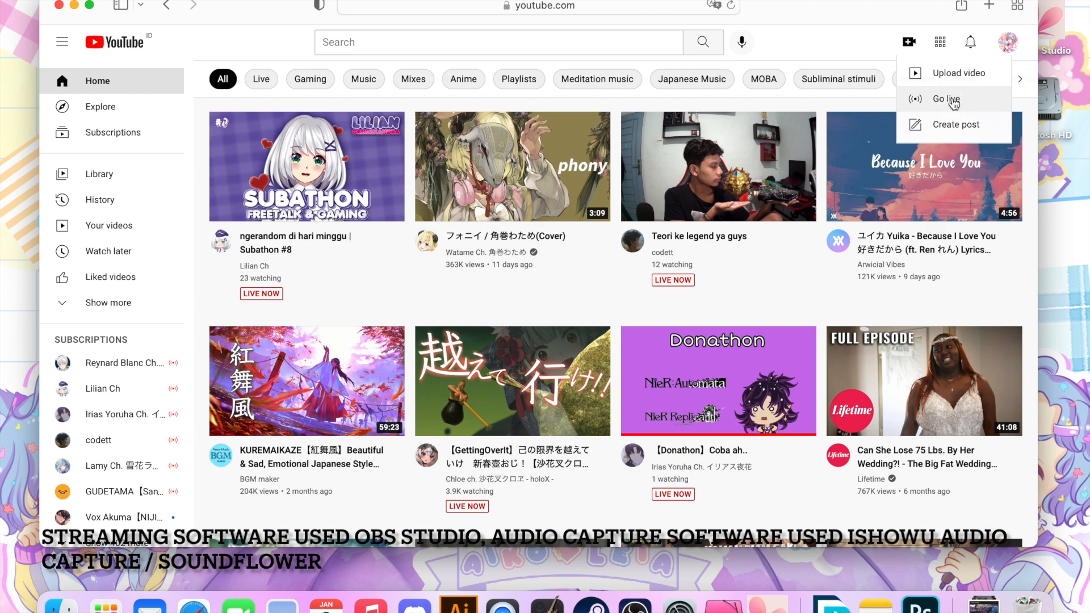
left_click(946, 101)
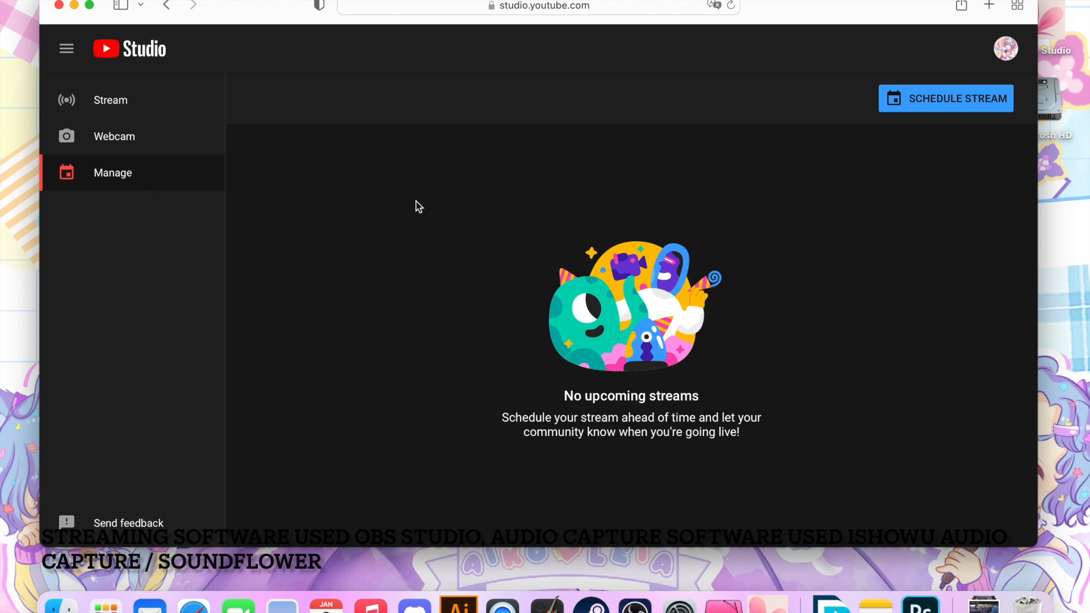
left_click(958, 101)
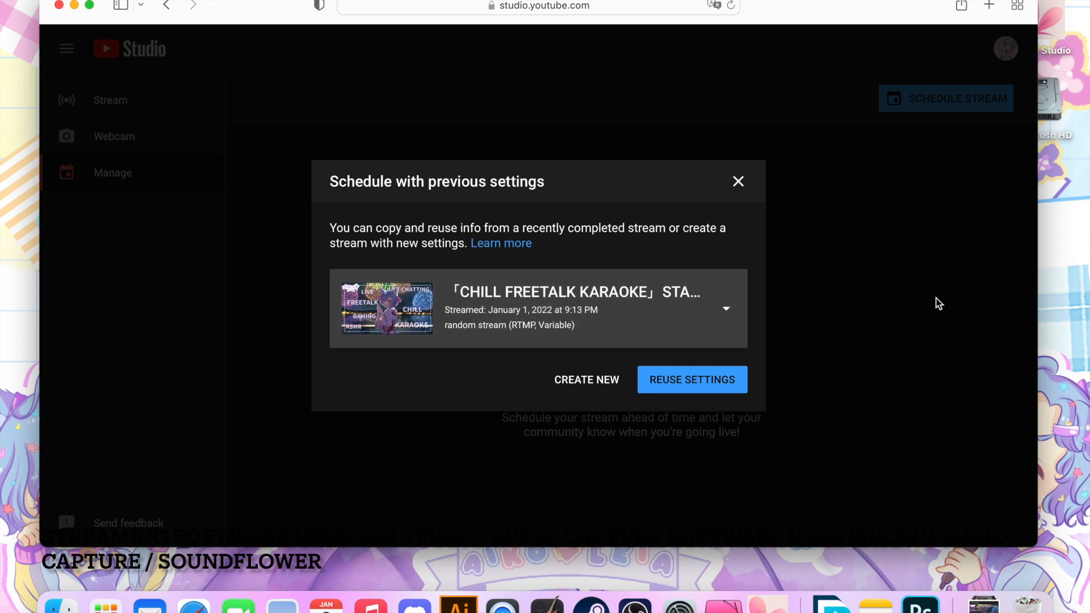
left_click(726, 309)
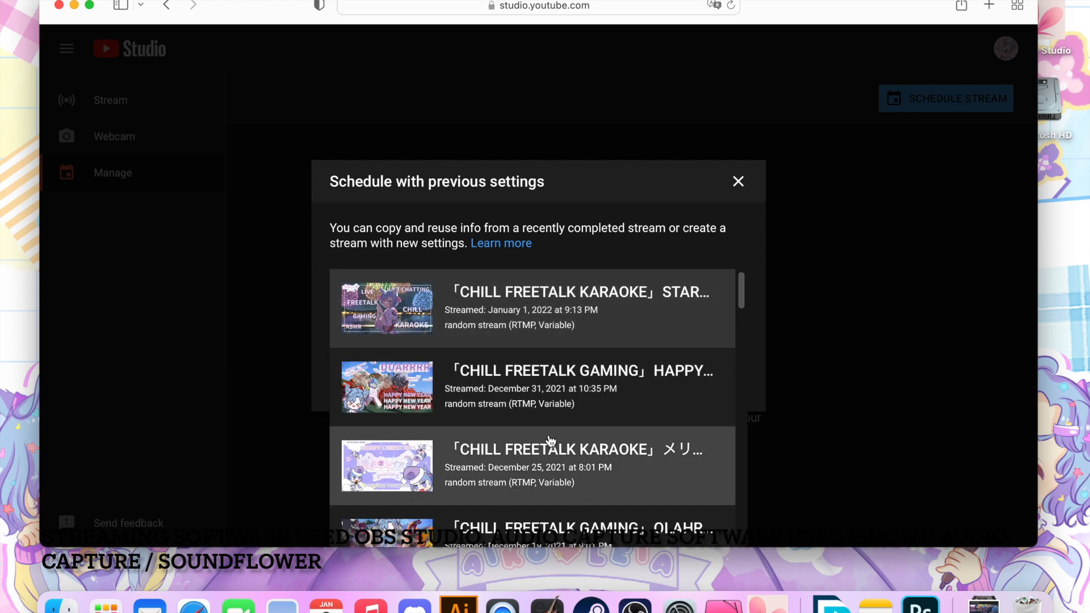
scroll(551, 442, "down", 3)
scroll(550, 442, "down", 5)
scroll(550, 445, "up", 10)
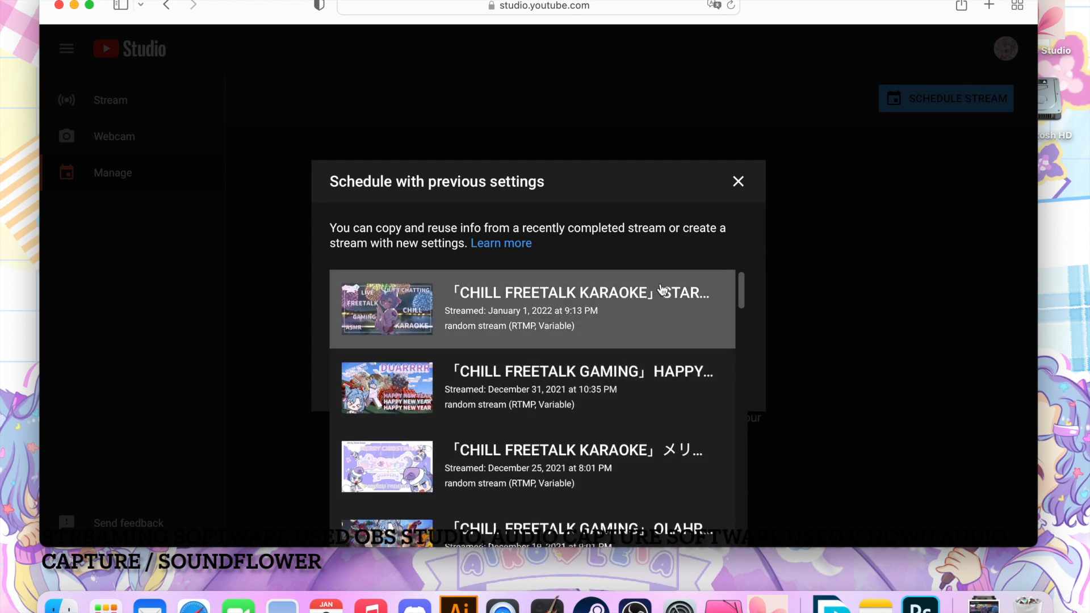
left_click(734, 183)
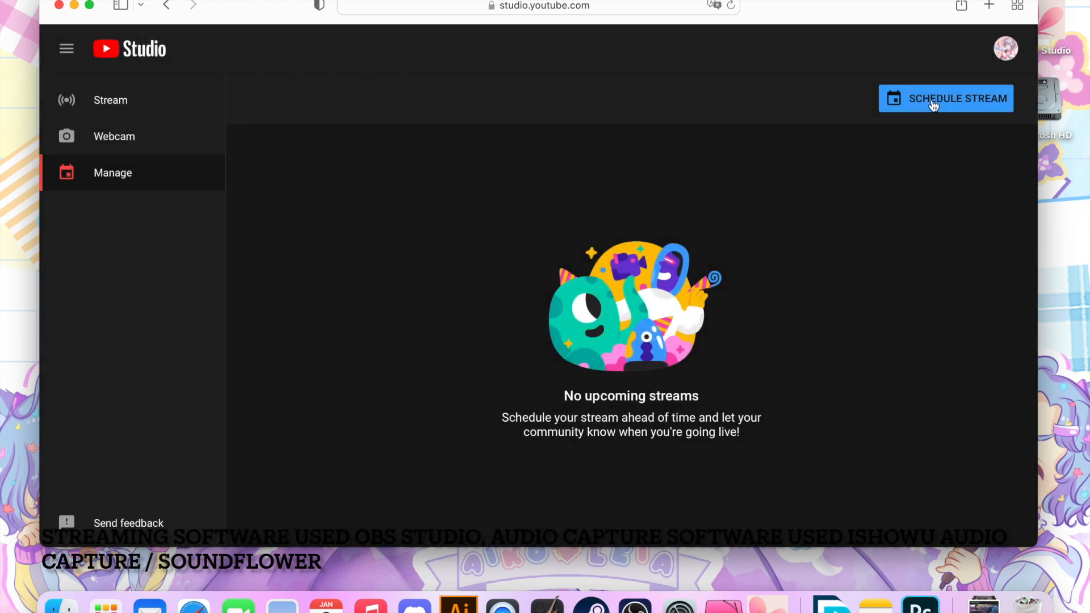
Schedule a stream that reuses the settings of the "CHILL FREETALK GAMING" MABAR SKUY stream from December 18, 2021 at 8:00 PM
left_click_drag(1038, 548, 1051, 560)
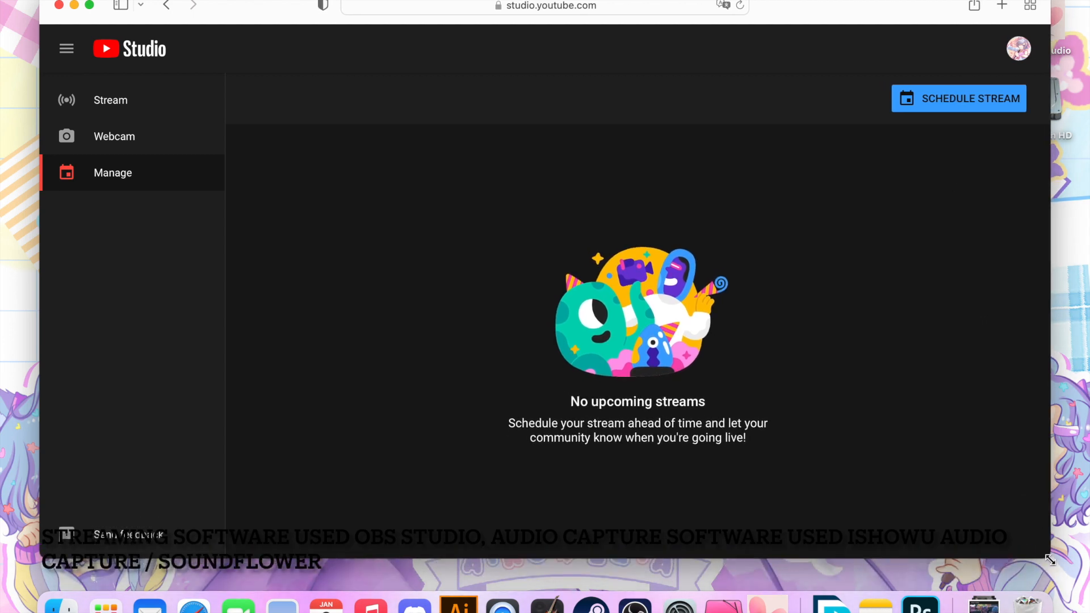
left_click(969, 107)
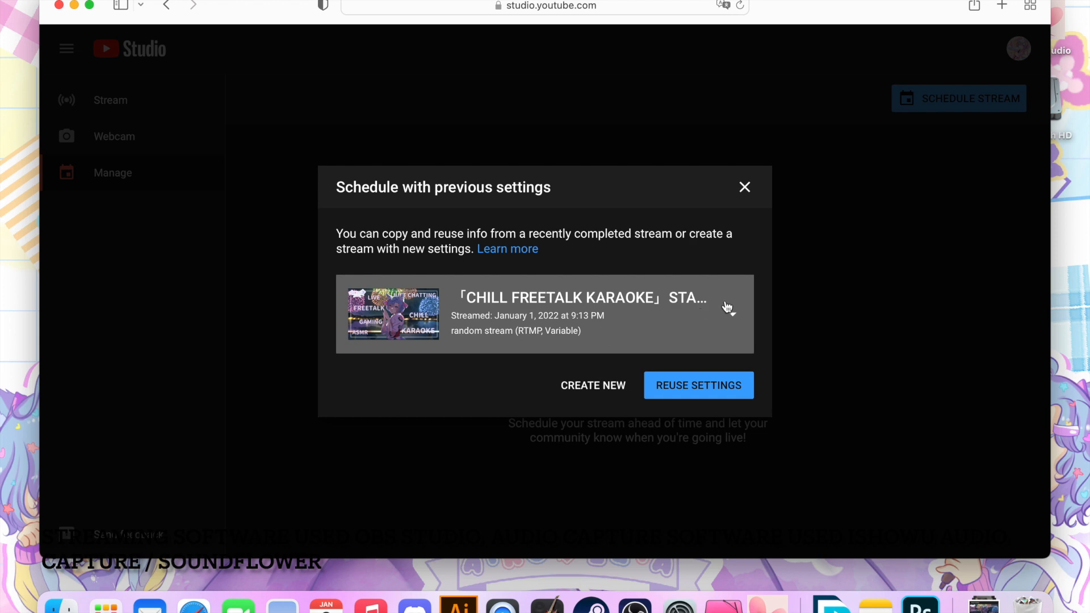
left_click(721, 310)
scroll(549, 399, "down", 5)
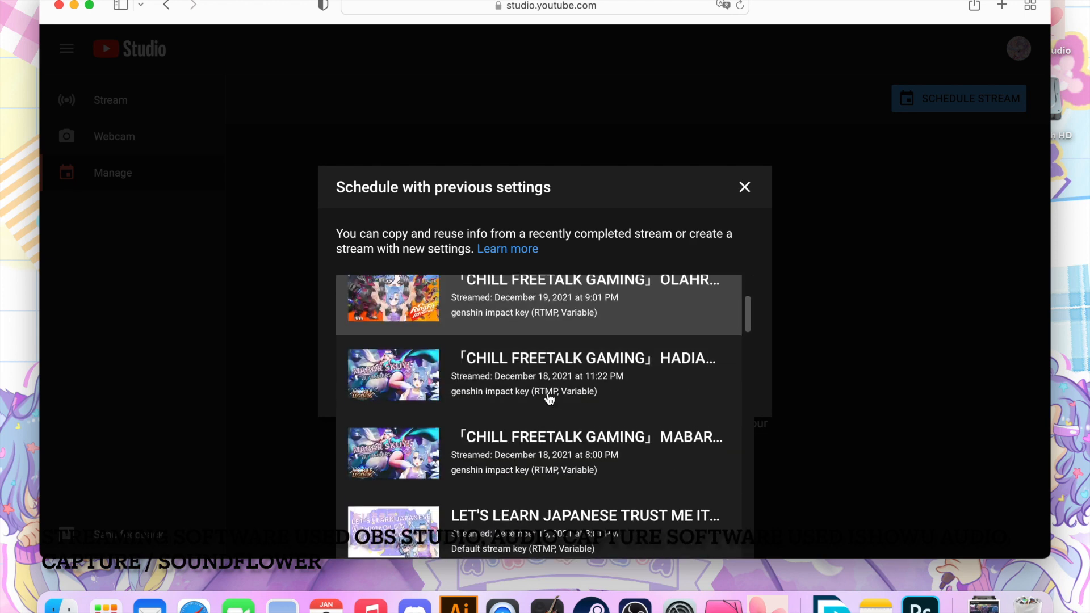
left_click(625, 453)
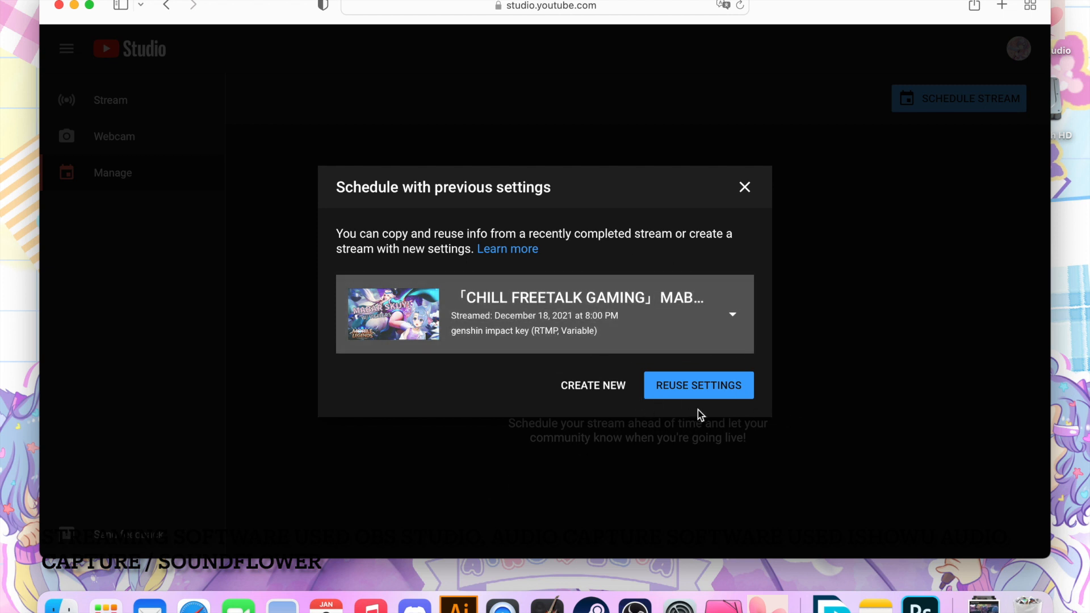
left_click(704, 392)
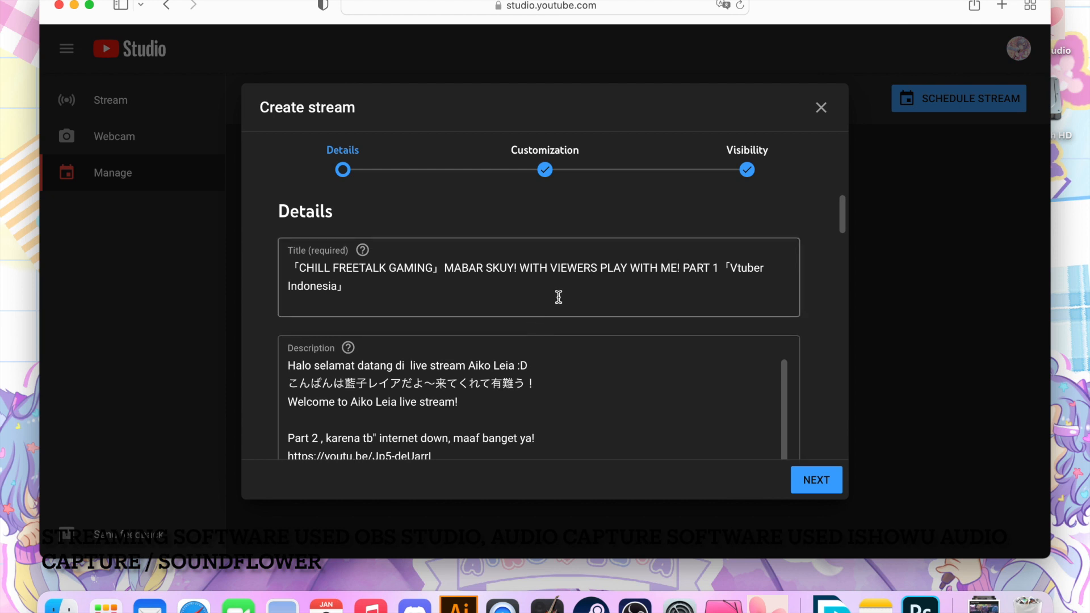
Remove the Winter Pack snow & deer snowman credit and its Twitter link from the CREDITS section of the stream description
triple_click(406, 289)
left_click(492, 284)
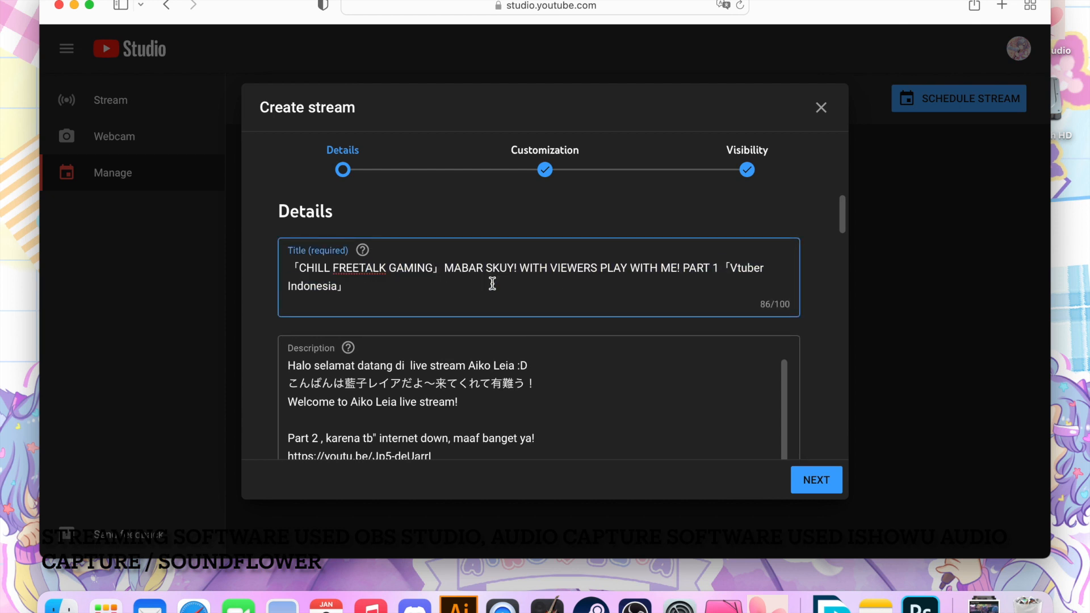
scroll(493, 284, "down", 3)
scroll(540, 352, "down", 5)
scroll(544, 358, "down", 10)
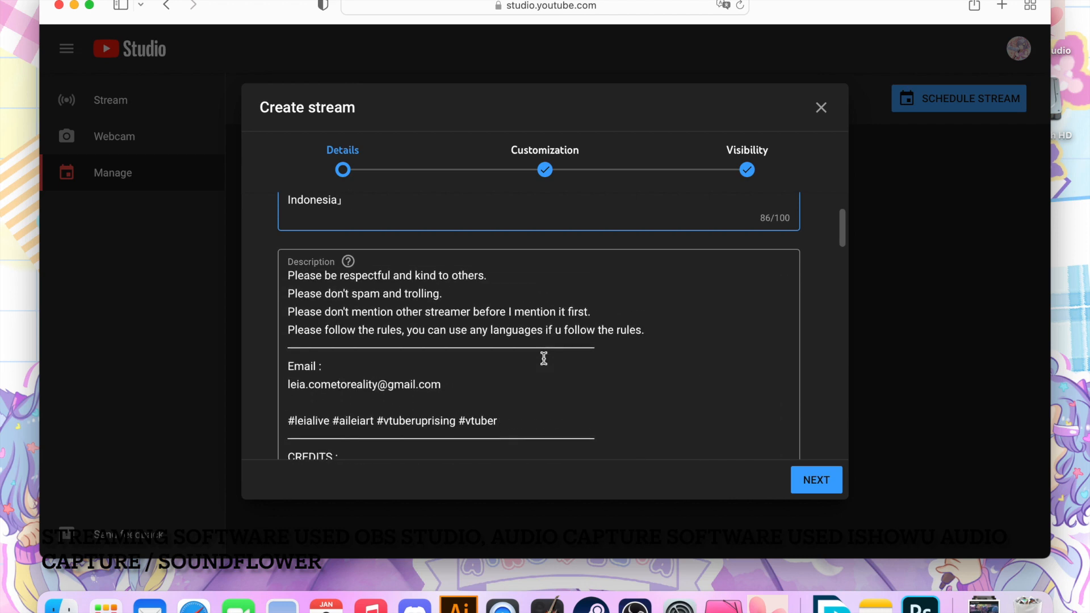
scroll(544, 358, "up", 1)
scroll(833, 360, "down", 10)
scroll(832, 362, "up", 5)
scroll(831, 362, "down", 10)
scroll(831, 363, "up", 10)
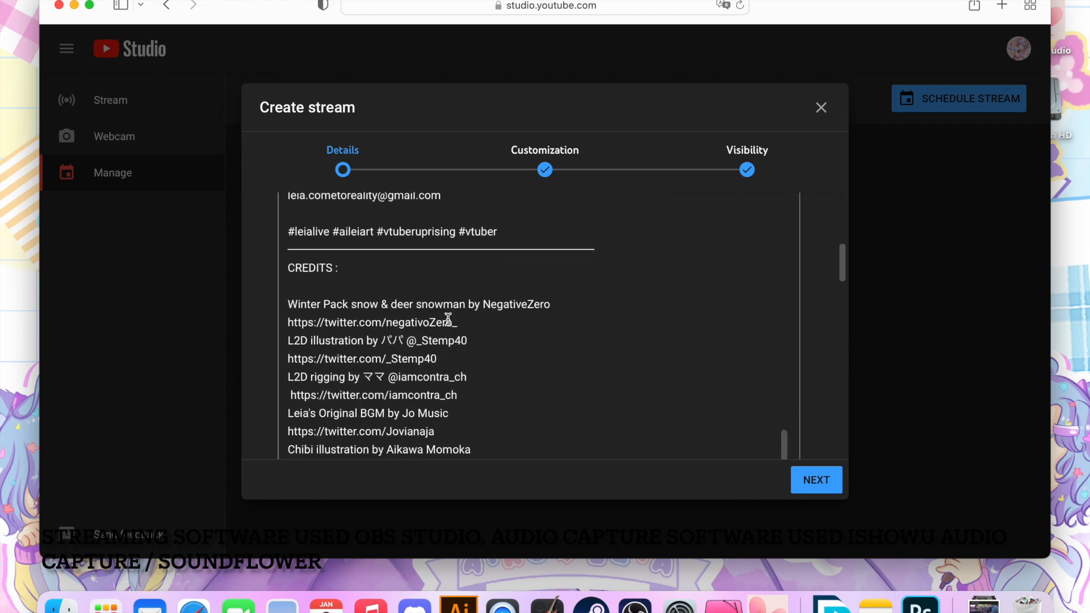
left_click_drag(412, 322, 304, 307)
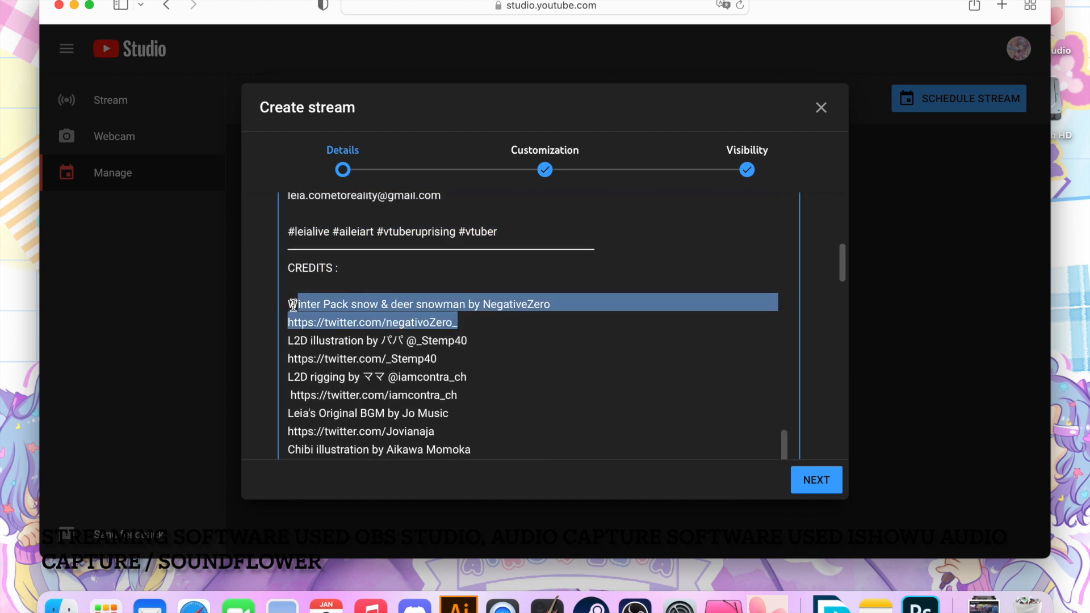
key("BackSpace")
key("BackSpace")
key("BackSpace")
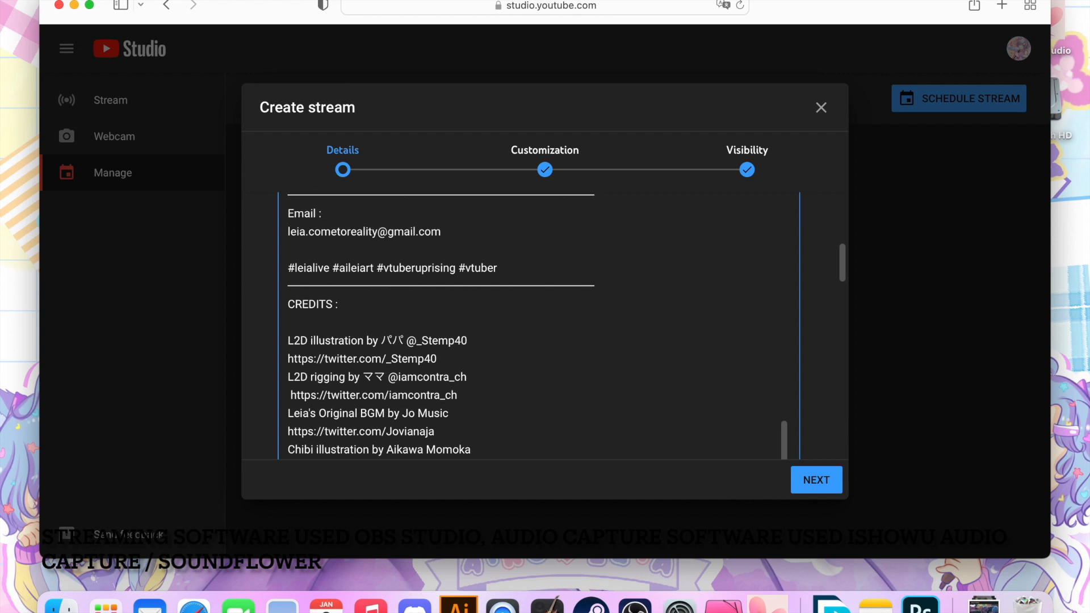
View the available stream categories, and close the list without changing the selection
scroll(829, 365, "down", 15)
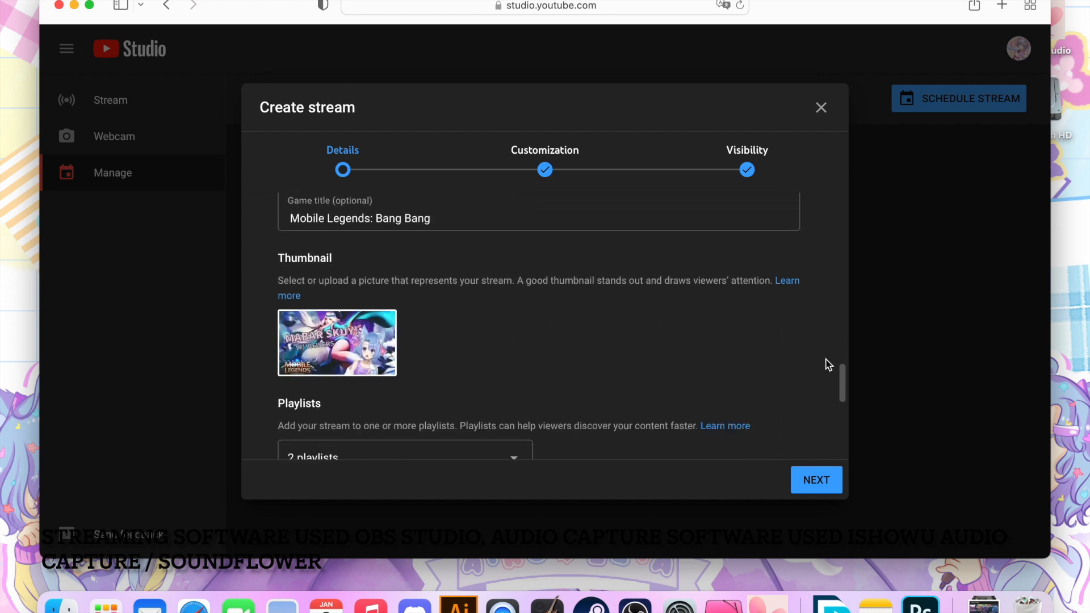
scroll(581, 226, "up", 3)
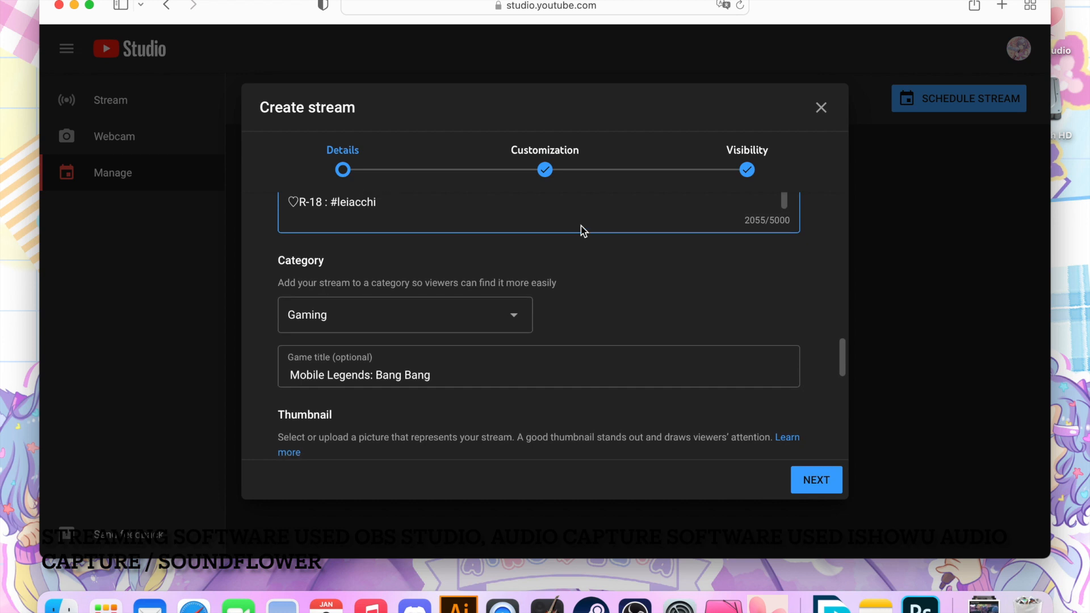
scroll(545, 244, "down", 1)
left_click(514, 291)
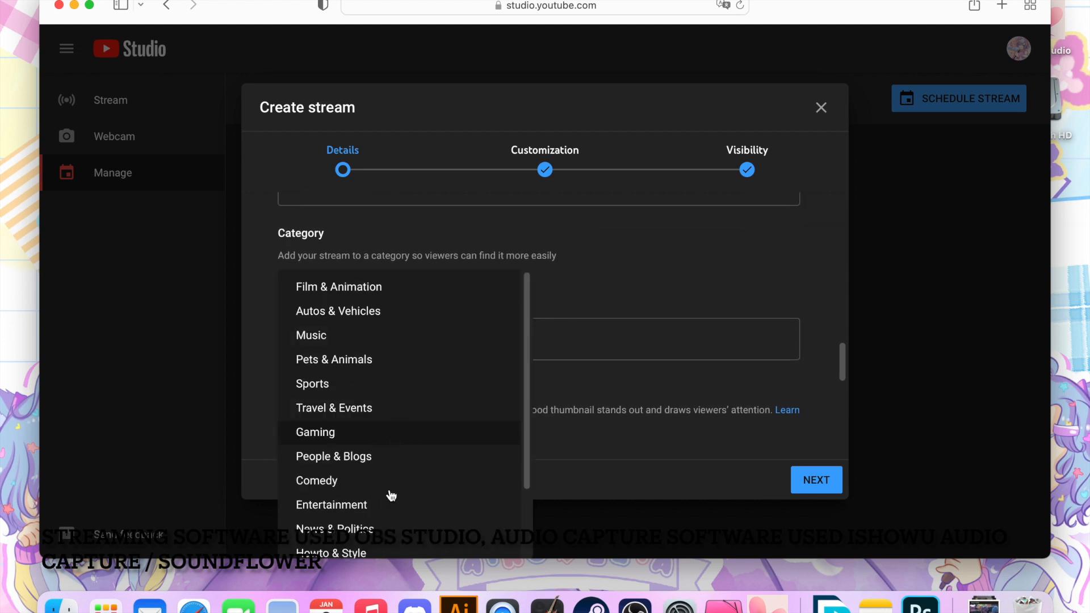
left_click(660, 278)
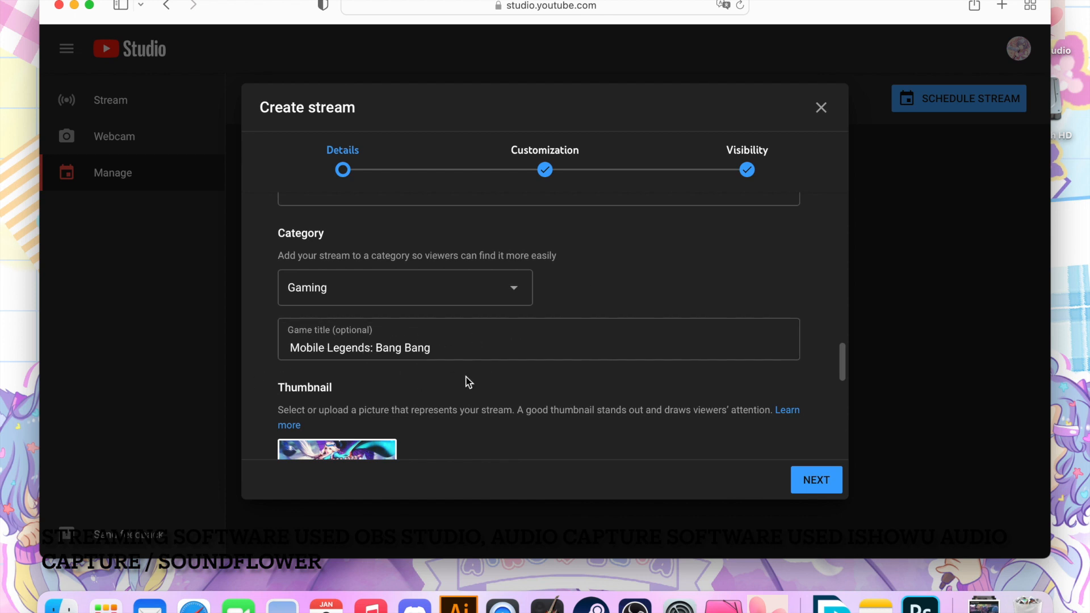
View the thumbnail's change and download options and the list of playlists, leaving both as they are
scroll(469, 378, "down", 5)
left_click(383, 318)
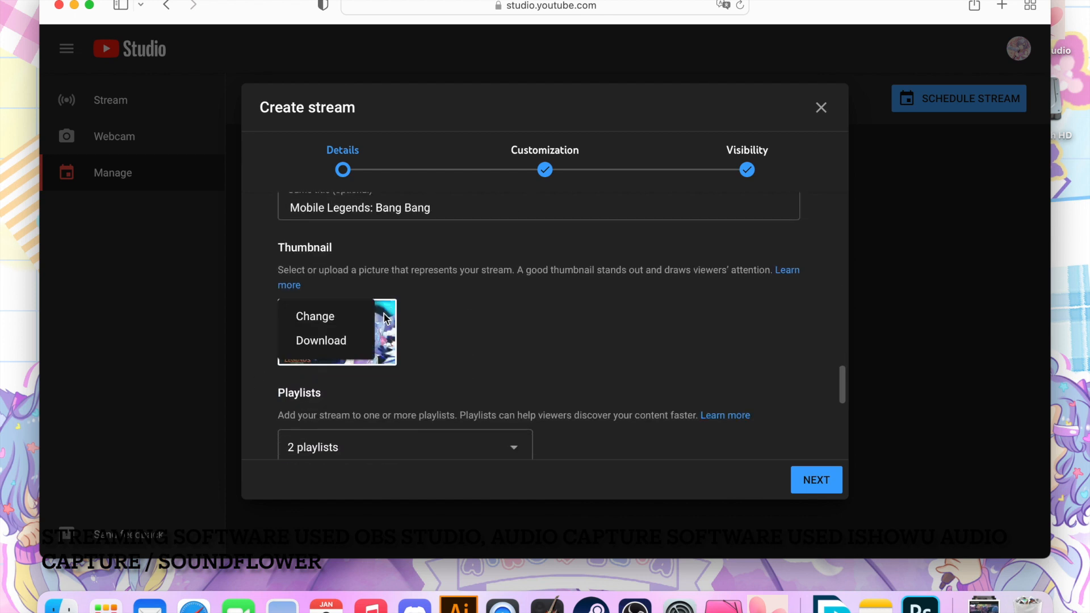
left_click(493, 324)
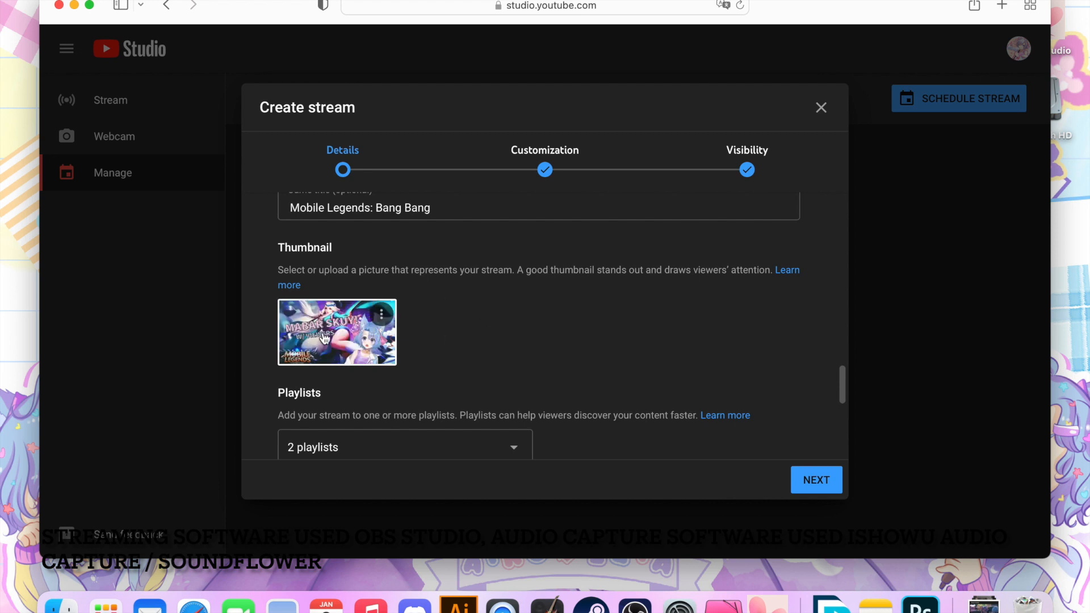
scroll(571, 329, "down", 3)
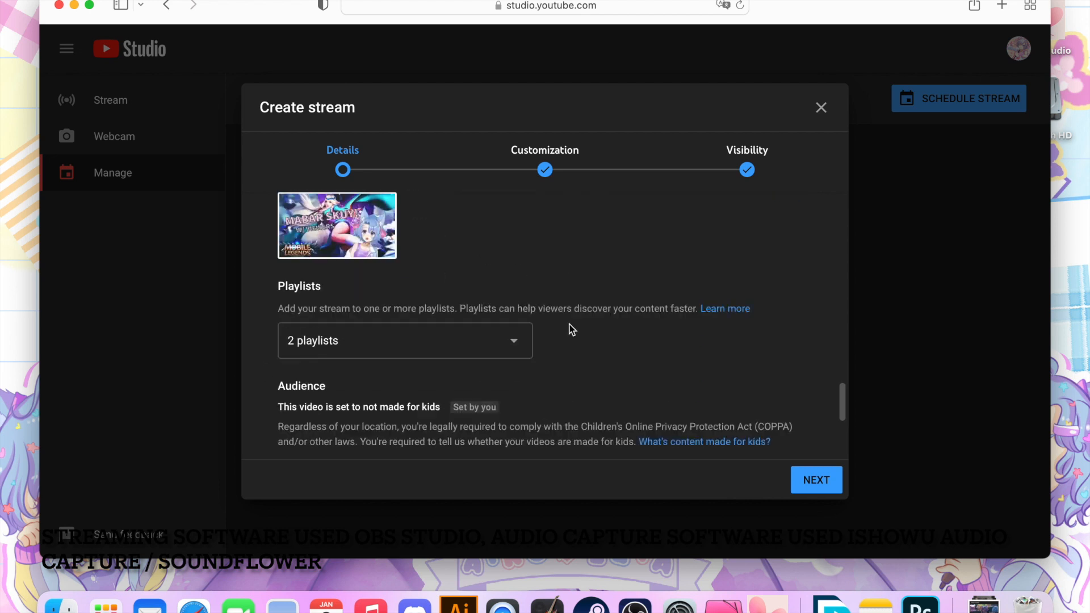
left_click(519, 338)
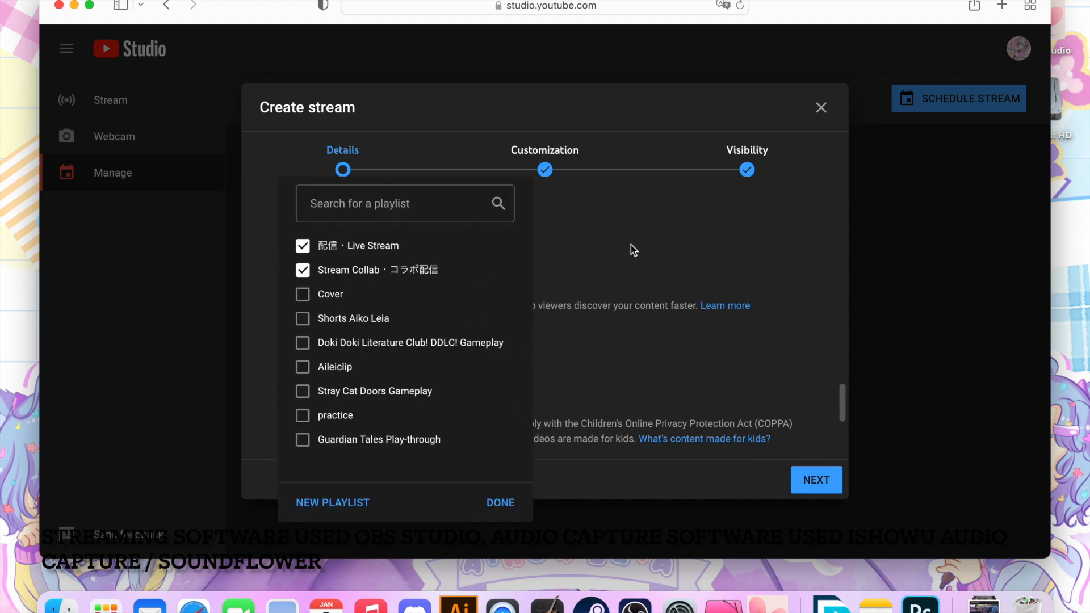
left_click(587, 252)
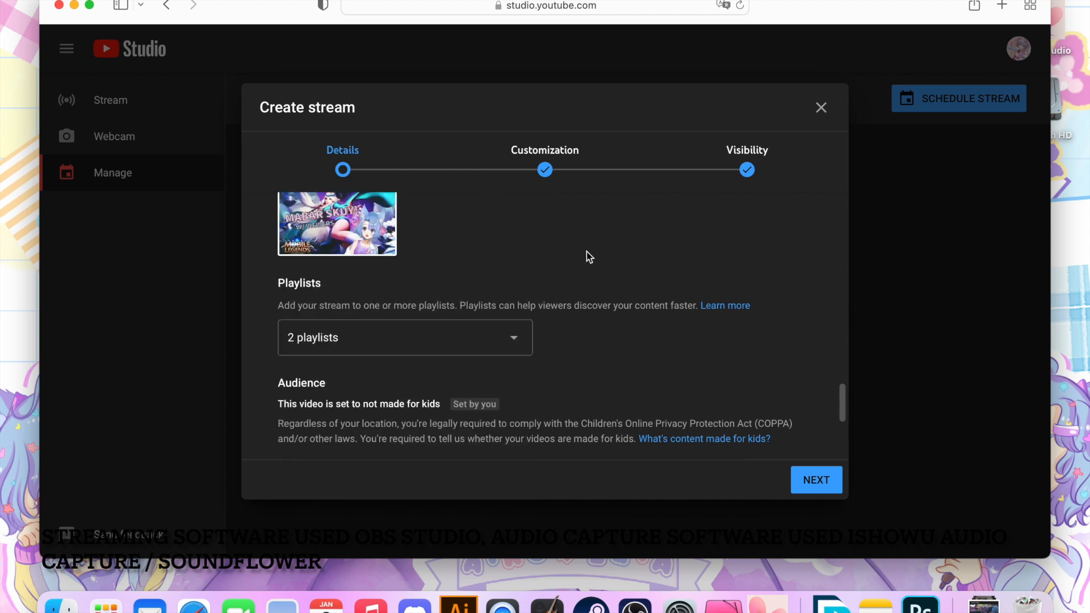
Examine the audience setting and the expanded paid promotion, automatic chapters and tags settings, collapse them, and return to the stream title
scroll(587, 251, "down", 5)
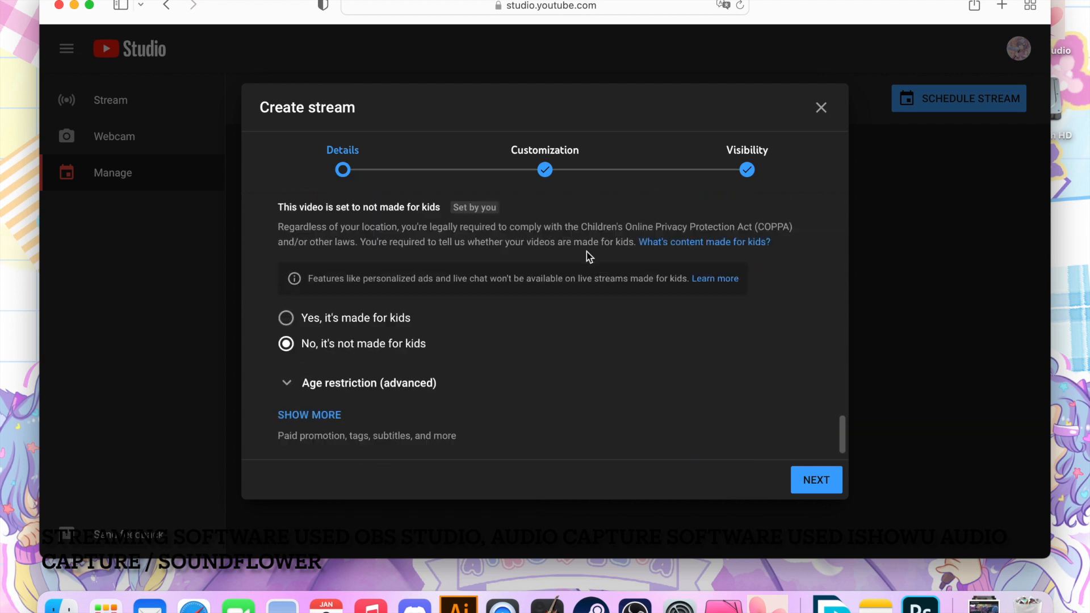
left_click(323, 400)
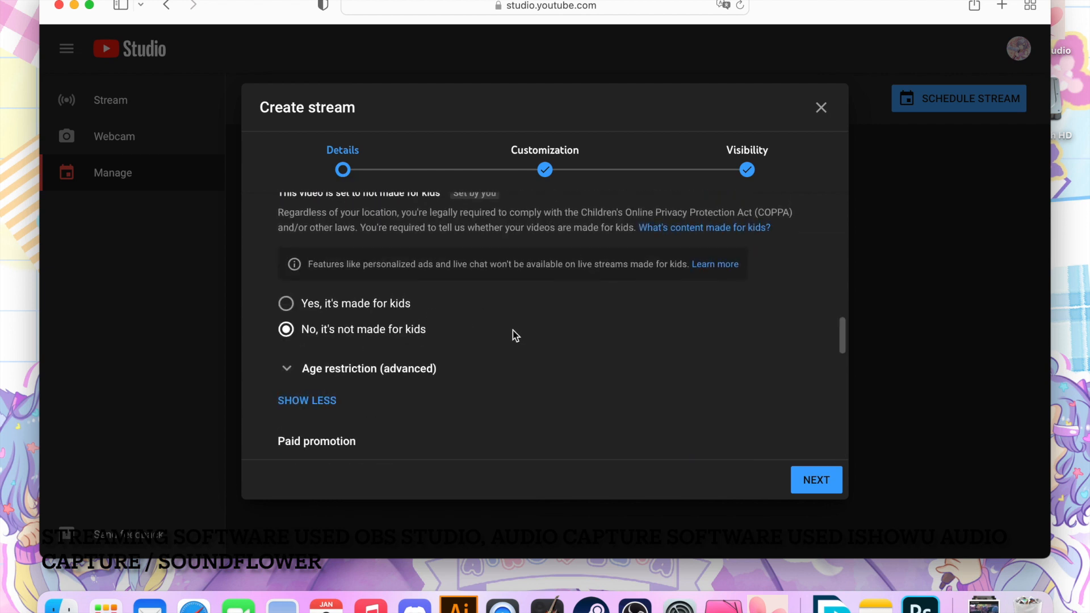
scroll(497, 338, "down", 3)
scroll(497, 338, "up", 3)
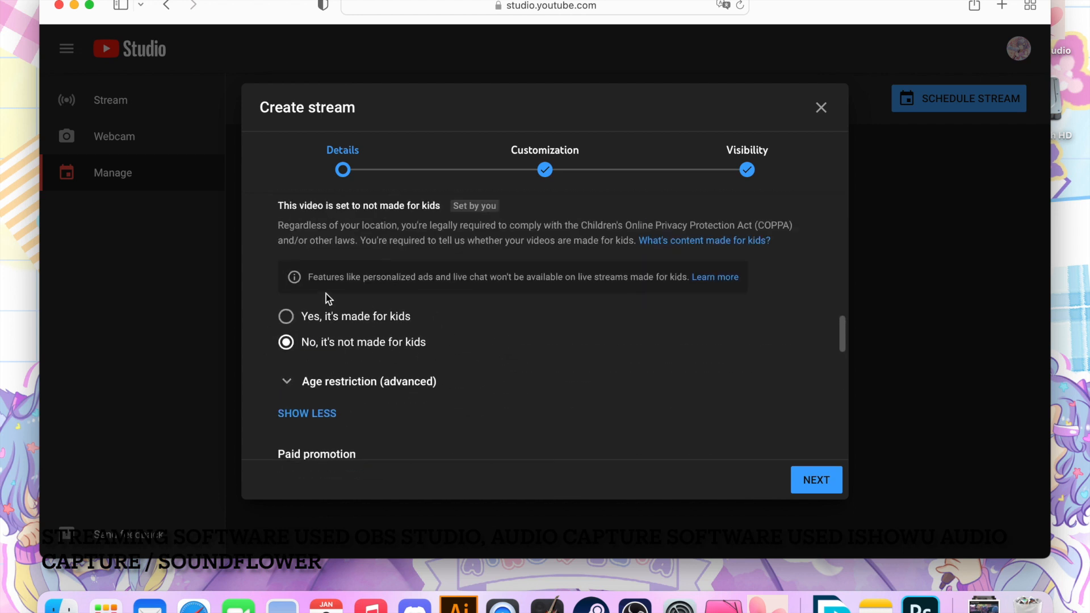
scroll(429, 339, "down", 1)
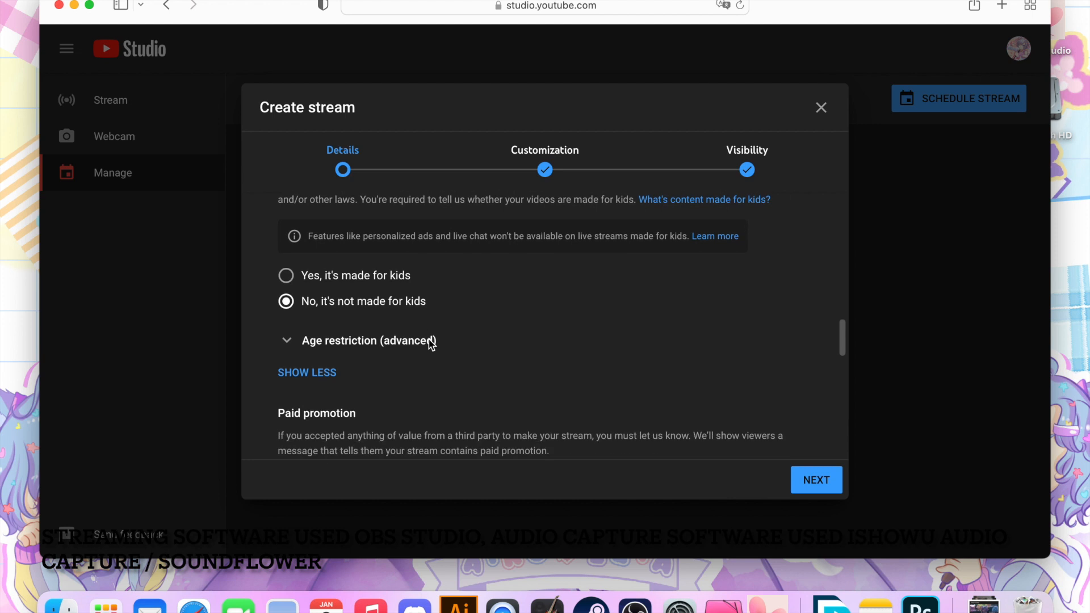
scroll(454, 393, "down", 6)
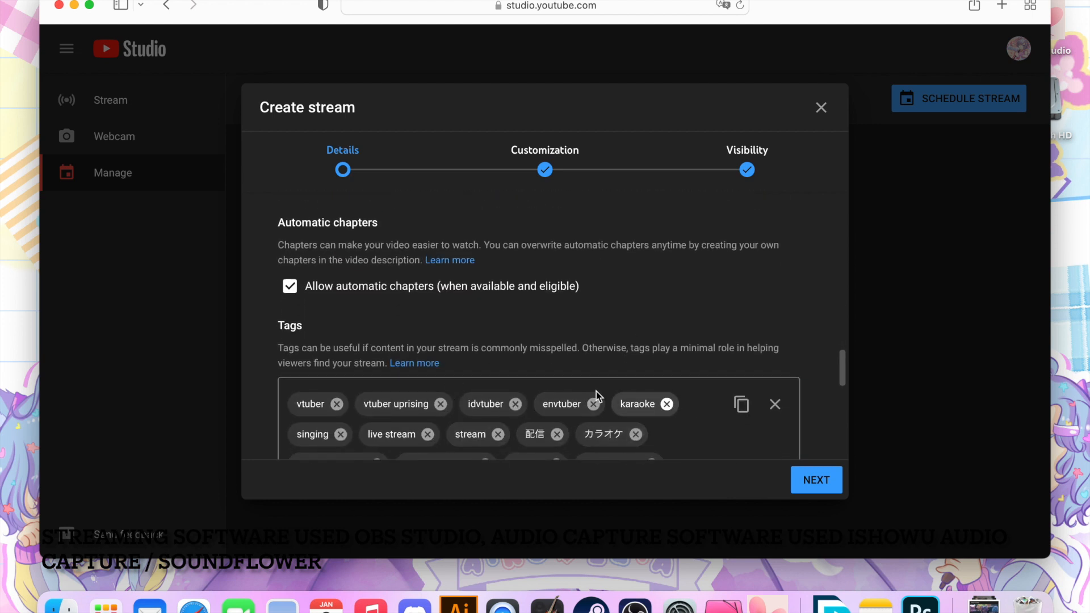
scroll(611, 303, "down", 1)
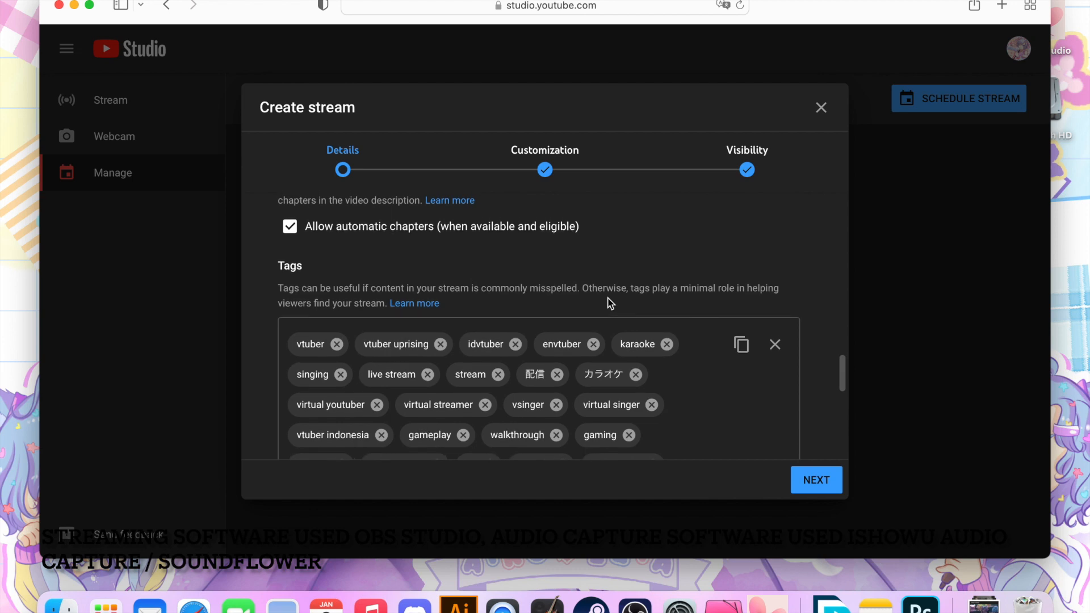
scroll(608, 303, "up", 8)
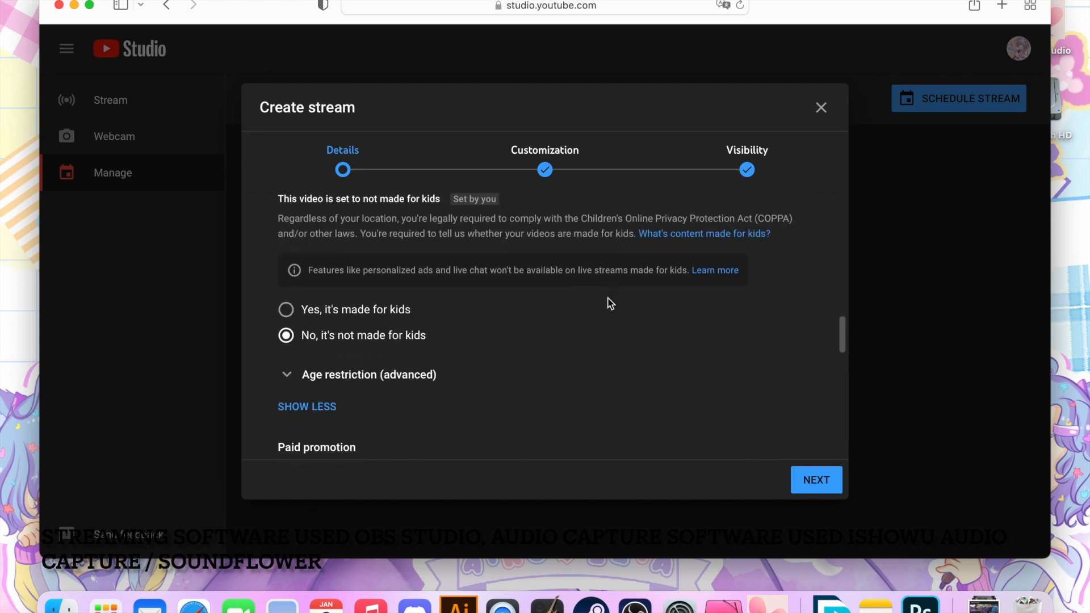
left_click(318, 396)
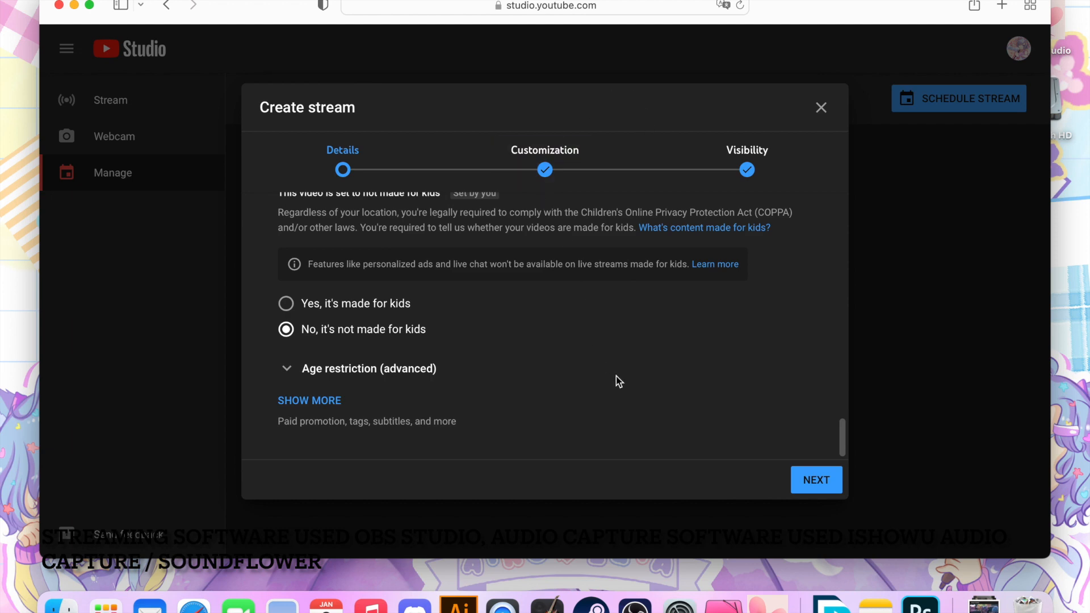
scroll(616, 376, "up", 10)
scroll(616, 376, "up", 6)
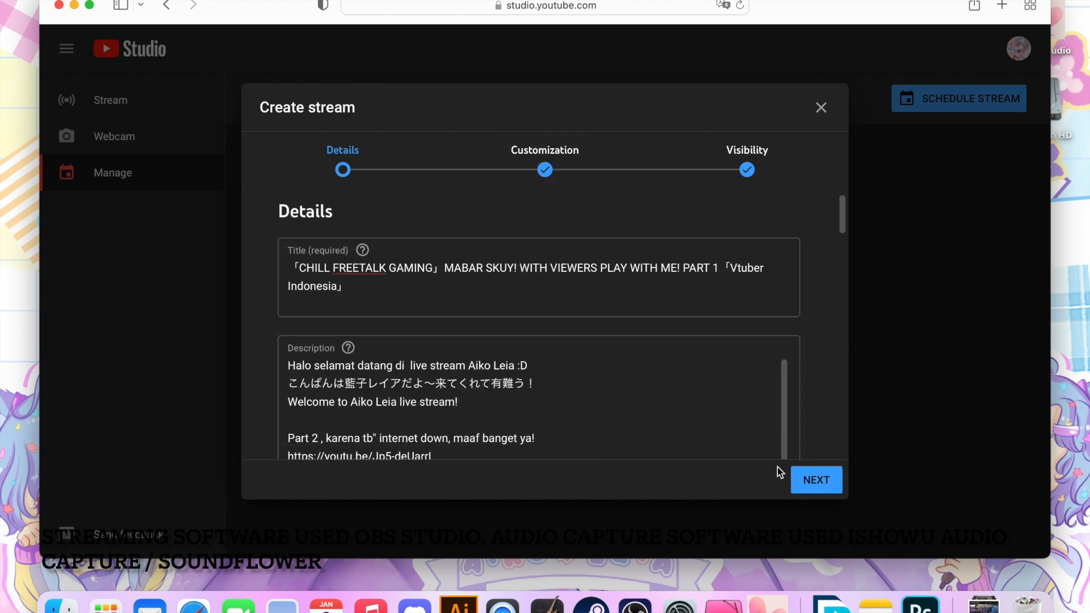
left_click(721, 267)
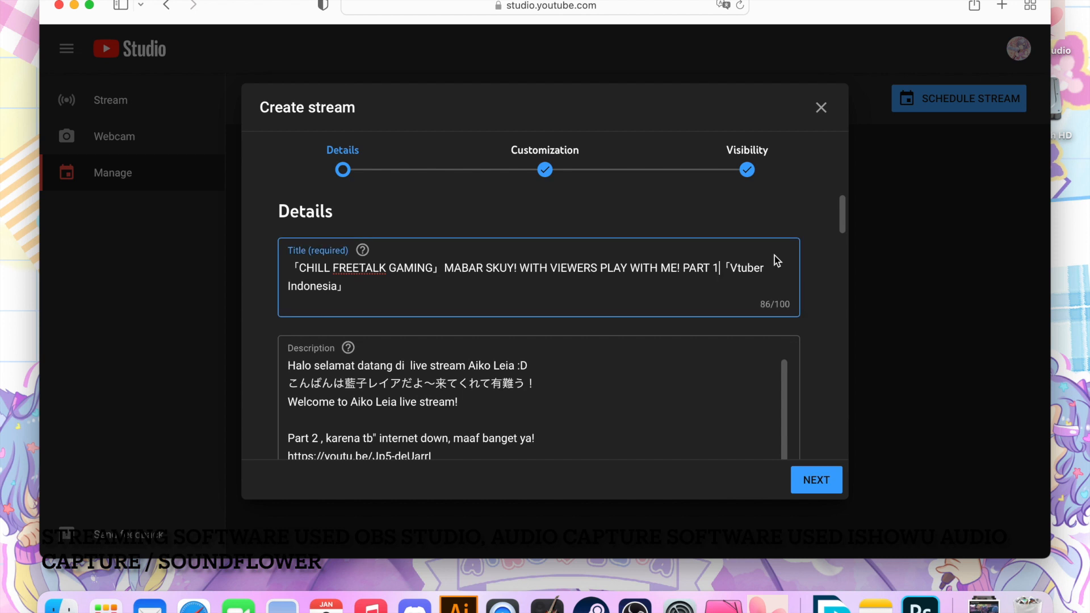
key("BackSpace")
type("2")
scroll(716, 432, "down", 2)
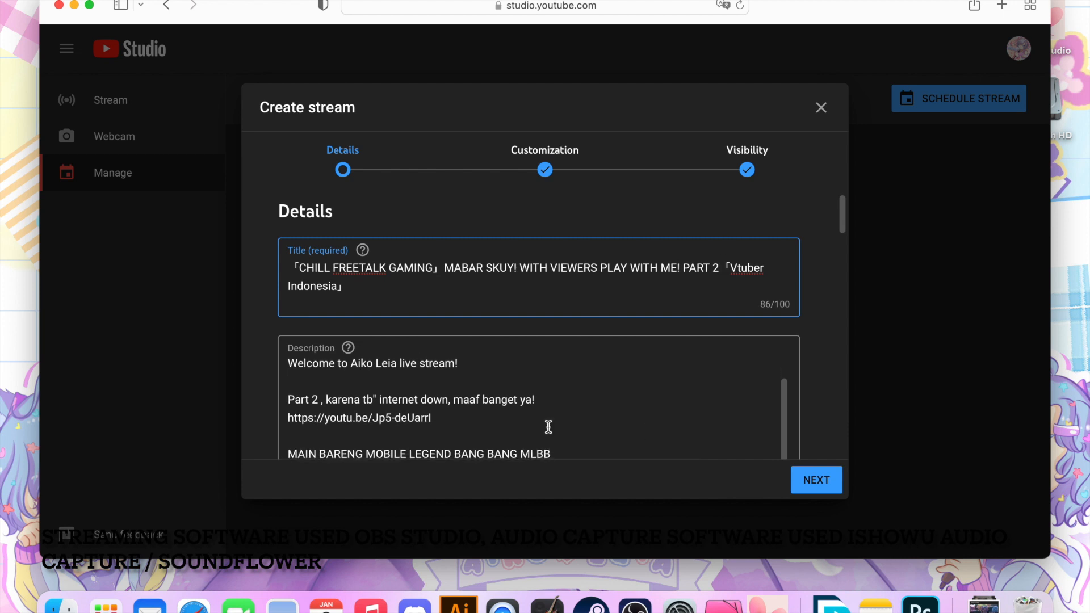
left_click_drag(458, 418, 308, 418)
scroll(419, 436, "down", 3)
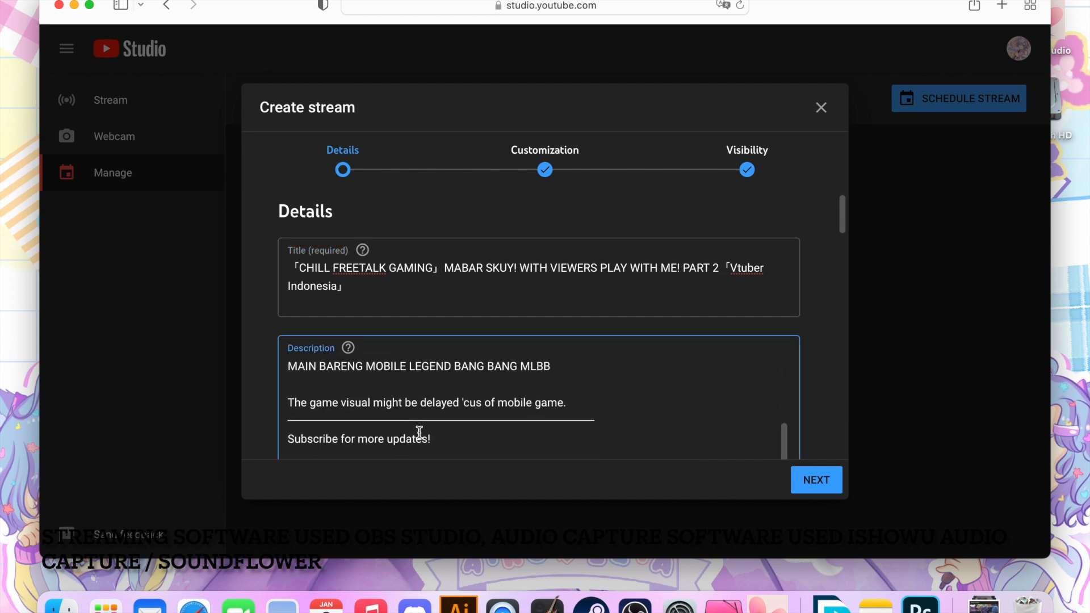
scroll(419, 432, "up", 1)
scroll(550, 391, "up", 3)
left_click(448, 430)
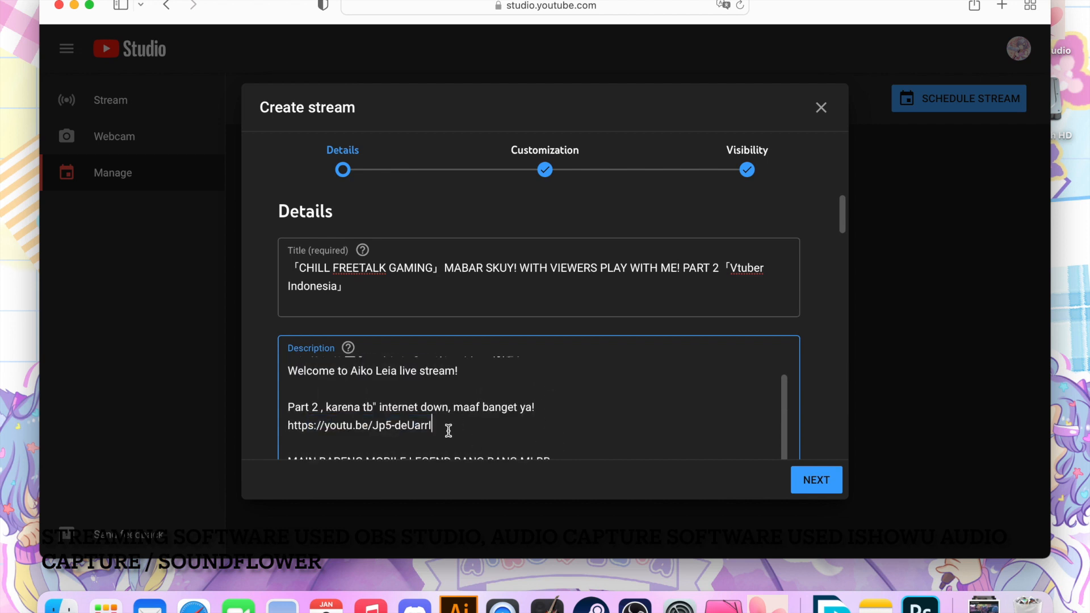
left_click_drag(457, 426, 290, 364)
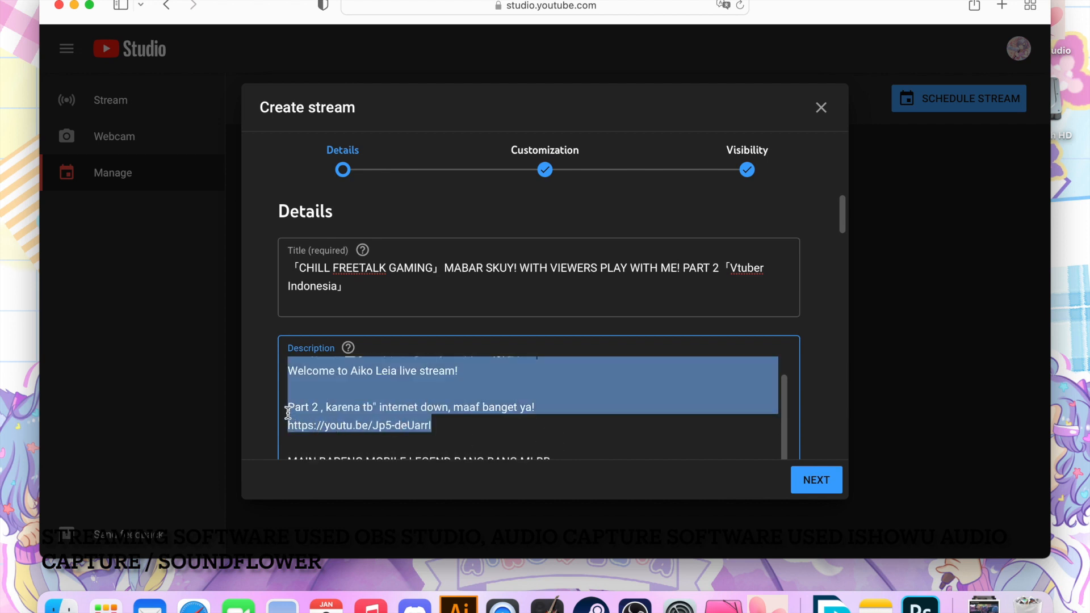
key("BackSpace")
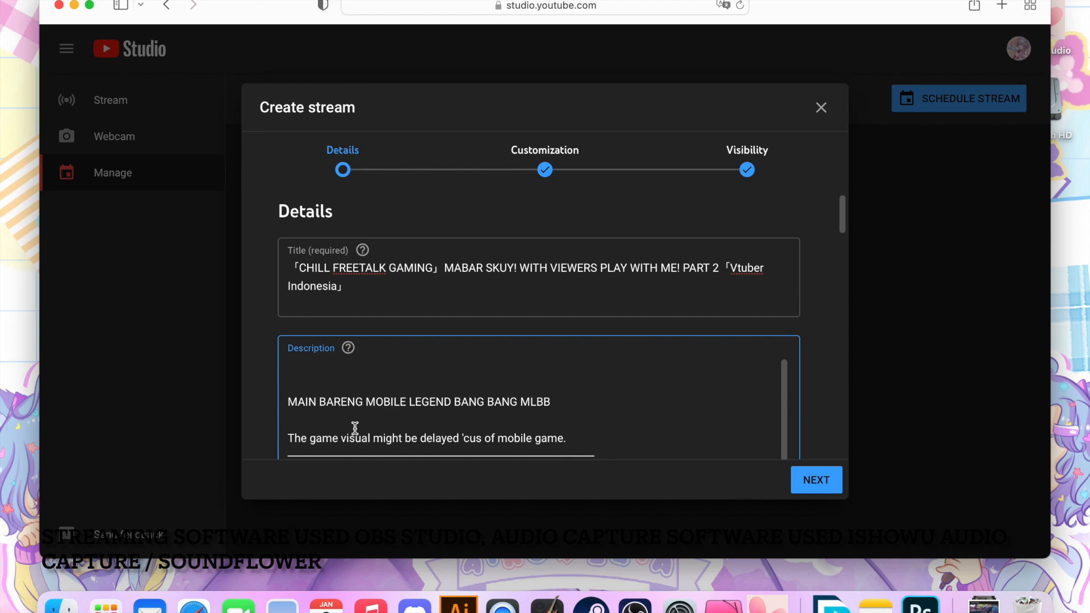
left_click(822, 108)
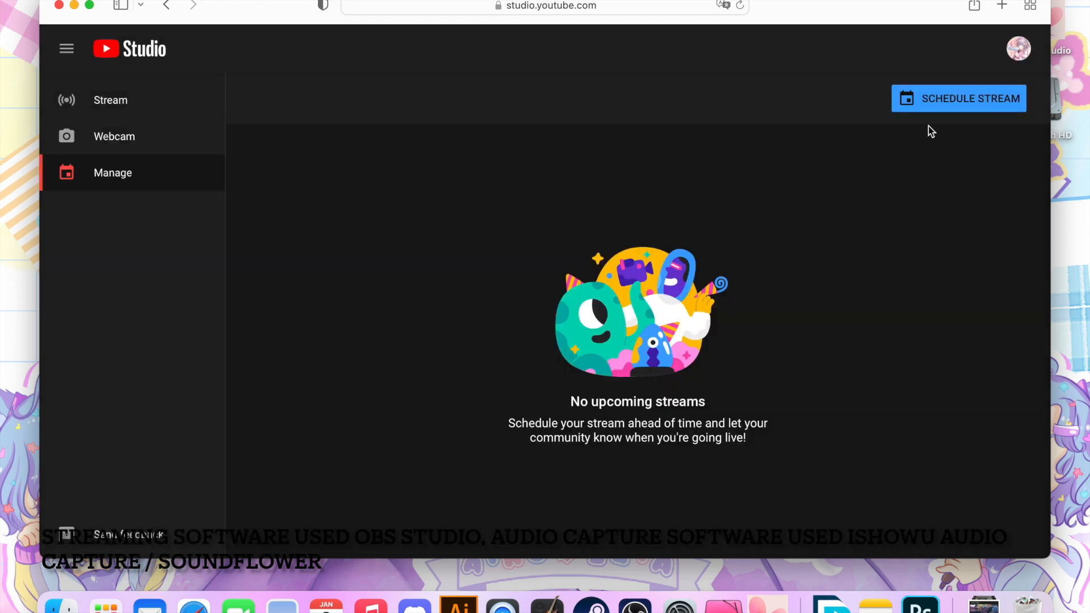
Schedule a new stream by reusing the settings of the CHILL FREETALK GAMING MABAR stream from December 18, 2021 at 8:00 PM
left_click(941, 101)
left_click(733, 320)
scroll(483, 466, "down", 2)
scroll(483, 466, "down", 5)
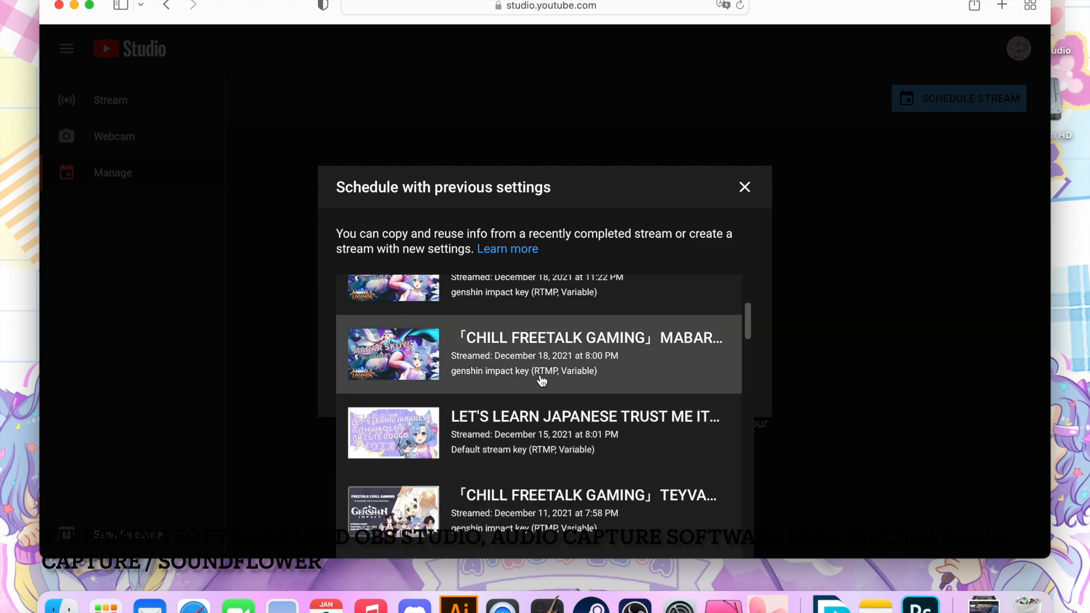
left_click(540, 382)
left_click(664, 388)
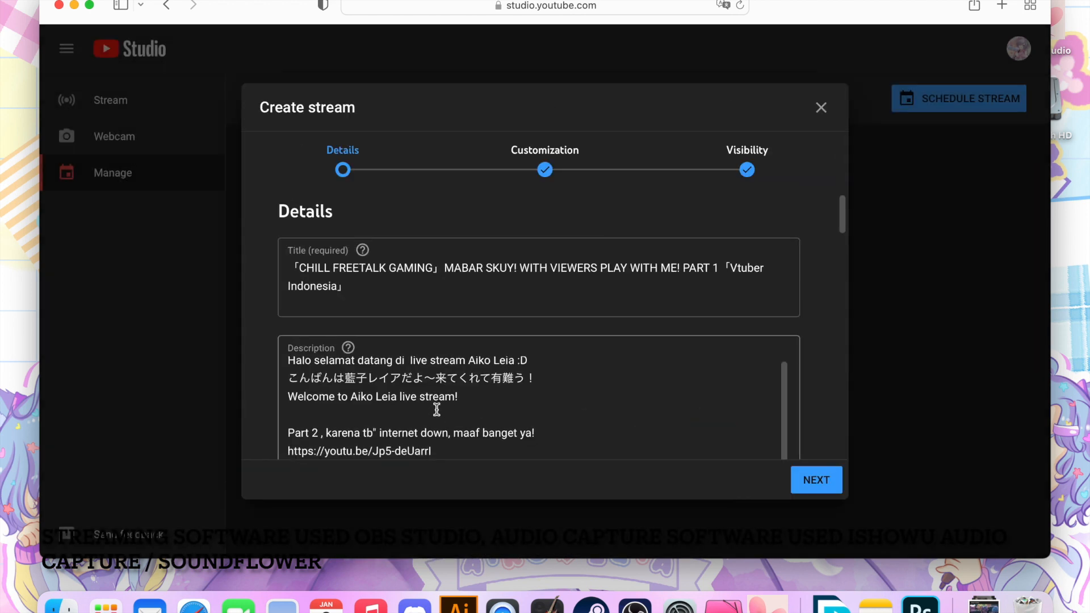
Remove the Part 2 internet-down note, its YouTube link and the extra blank line from the stream description
scroll(459, 403, "down", 2)
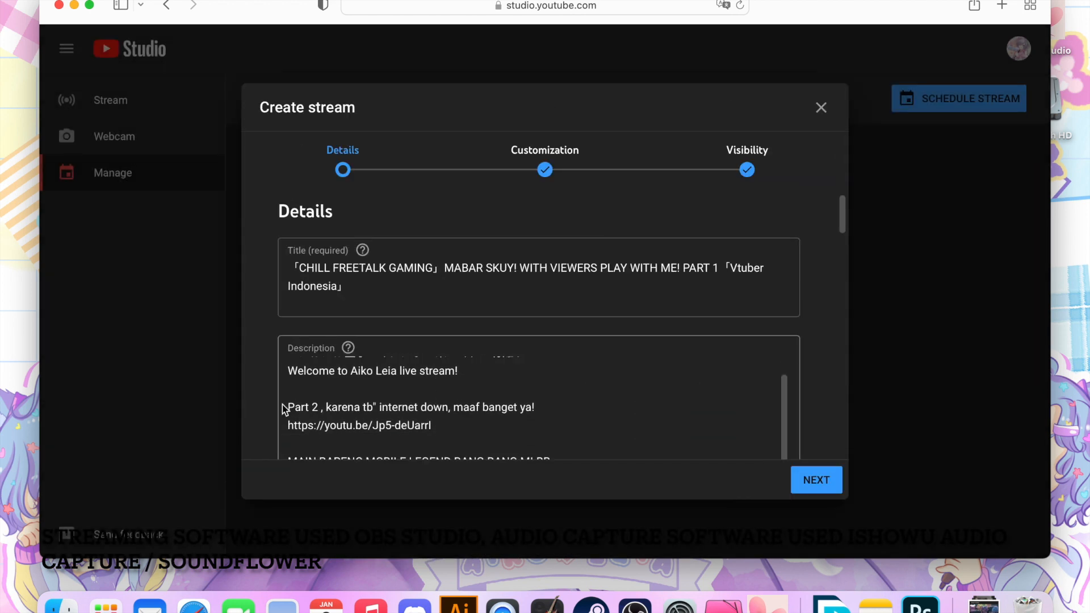
left_click_drag(289, 404, 434, 425)
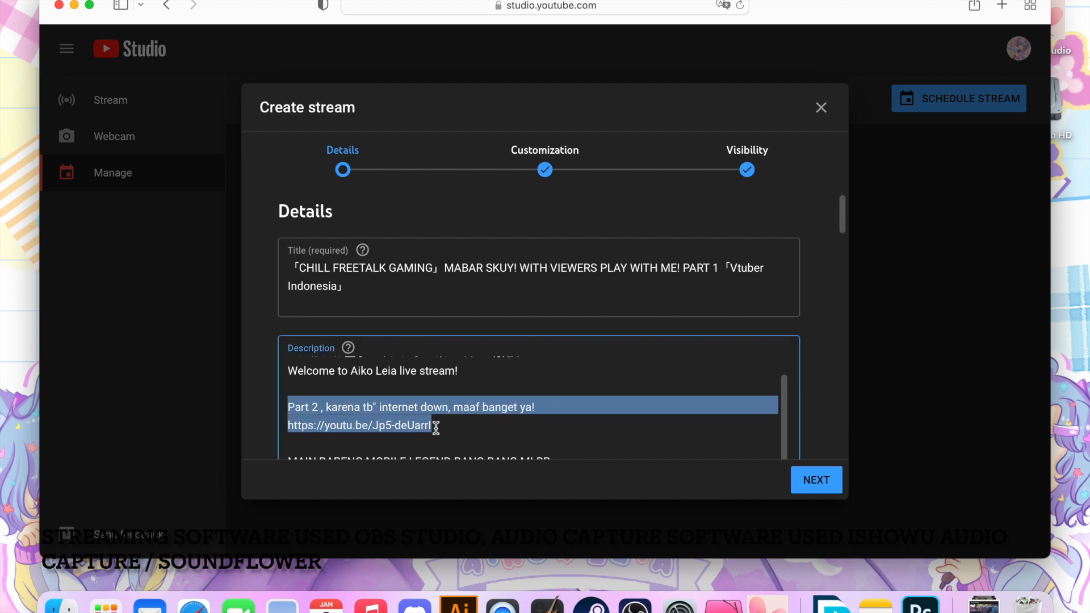
key("BackSpace")
key("BackSpace")
key("BackSpace")
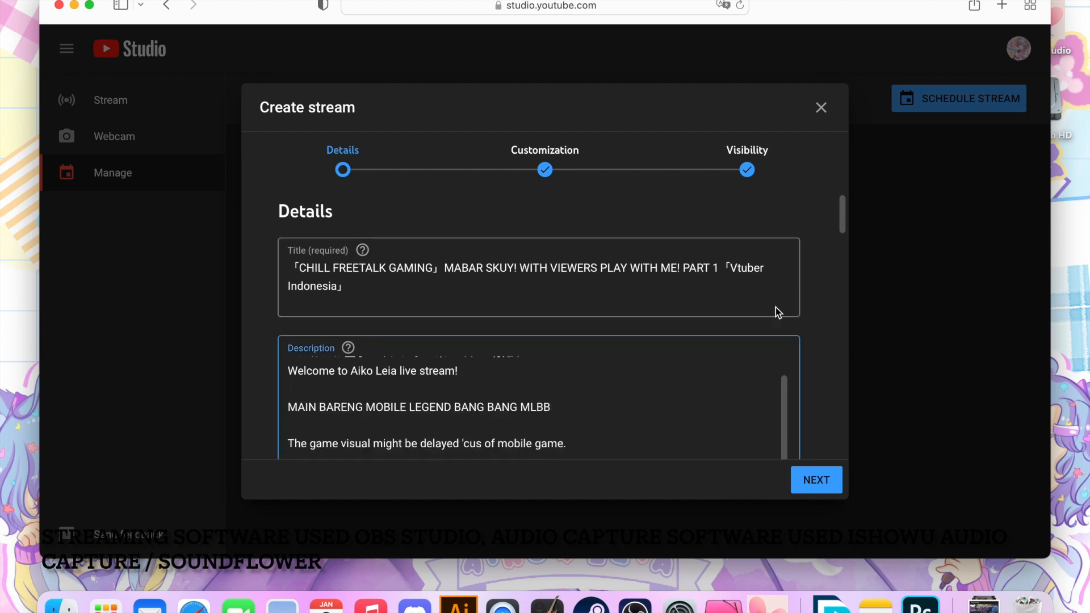
Change the part number in the stream title to PART 3 and continue to the customization settings
left_click(718, 268)
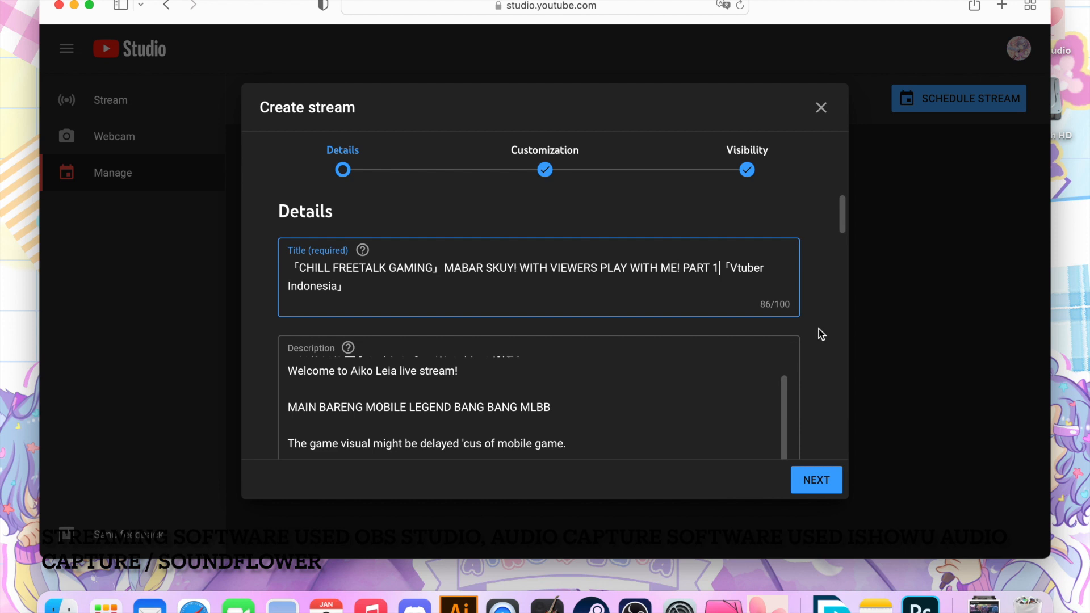
key("BackSpace")
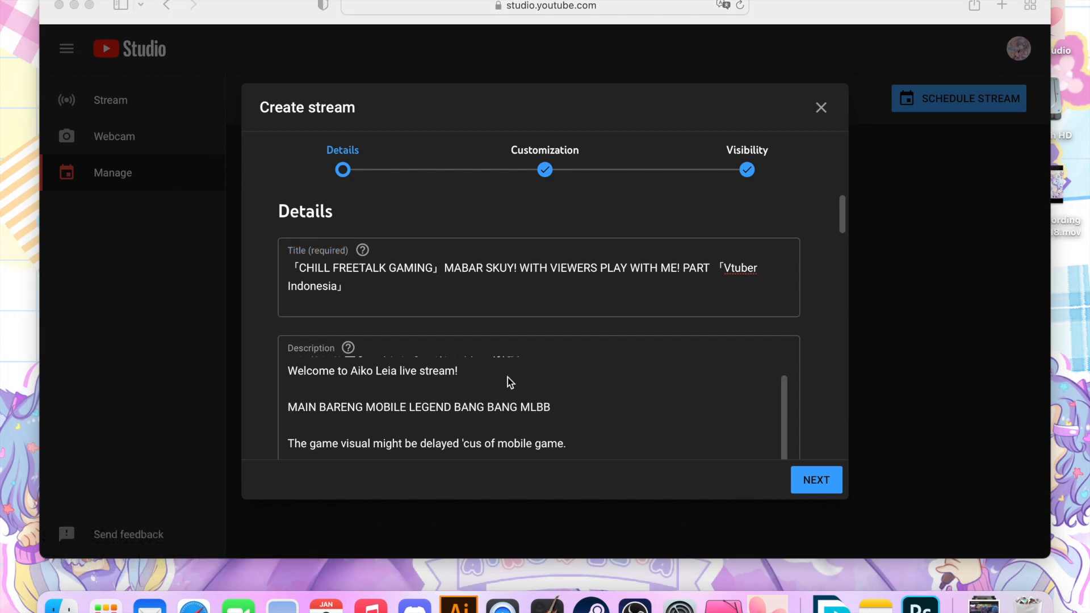
left_click(519, 383)
left_click(469, 372)
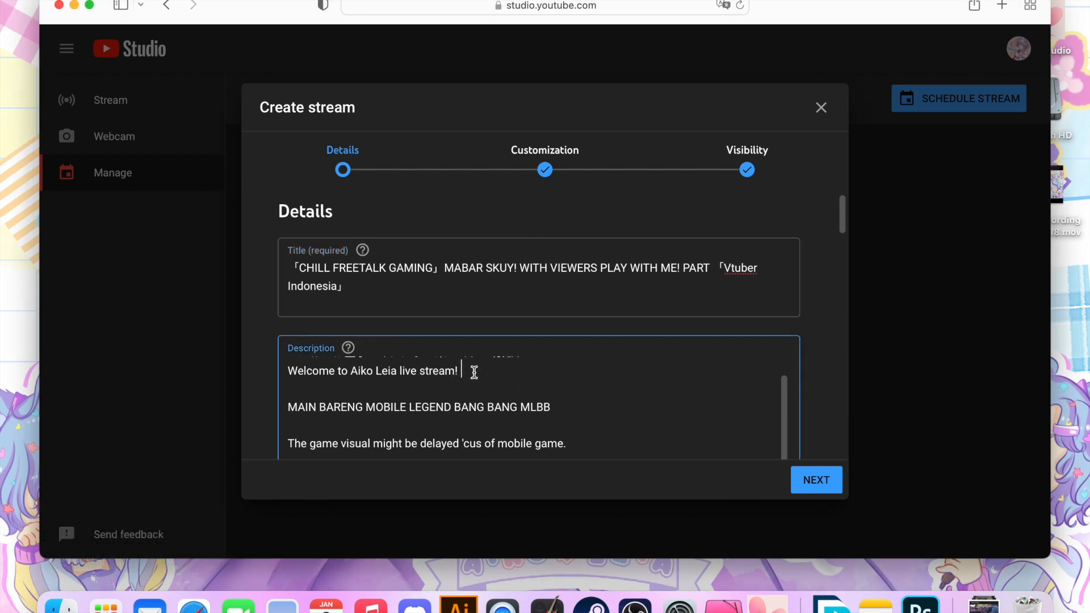
left_click(672, 273)
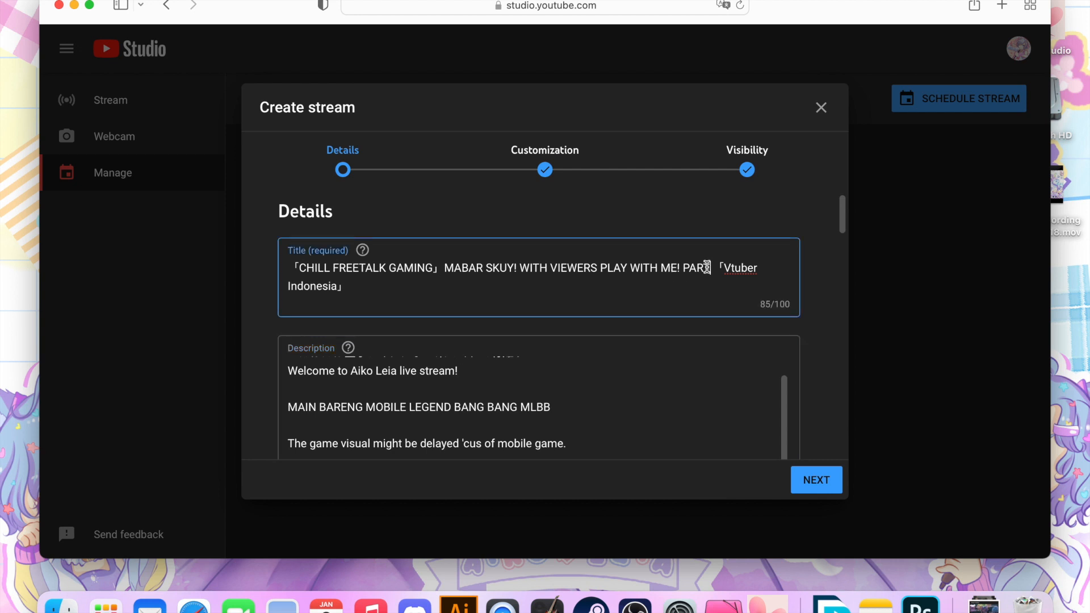
type("3")
scroll(606, 366, "up", 3)
scroll(608, 364, "down", 1)
scroll(607, 365, "down", 3)
left_click(828, 478)
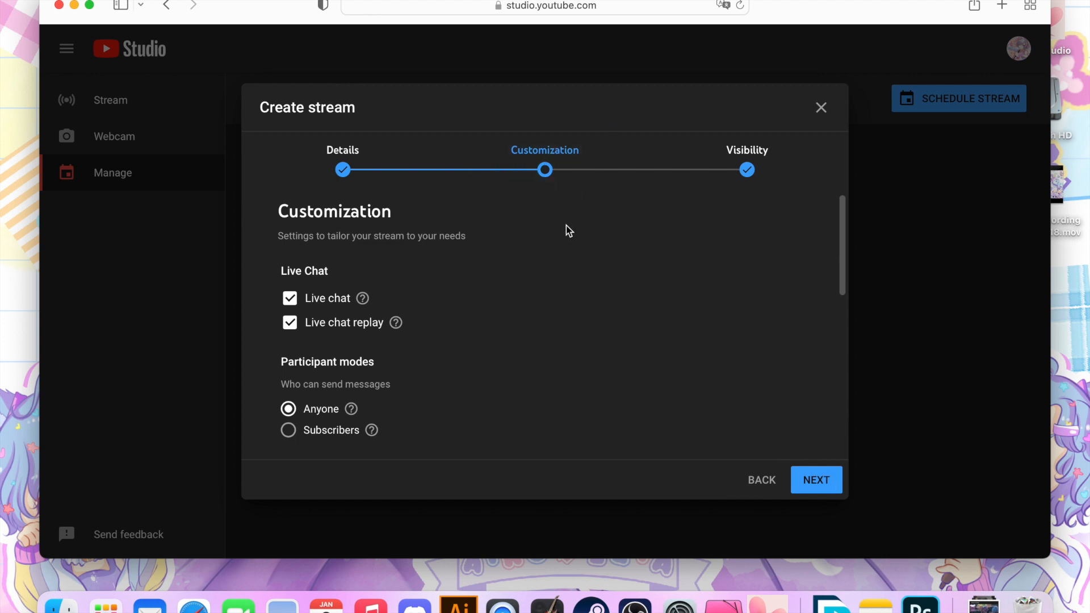
Examine the live chat, participant modes, message delay, redirect and trailer settings and their explanations, leaving them as they are
scroll(469, 257, "down", 1)
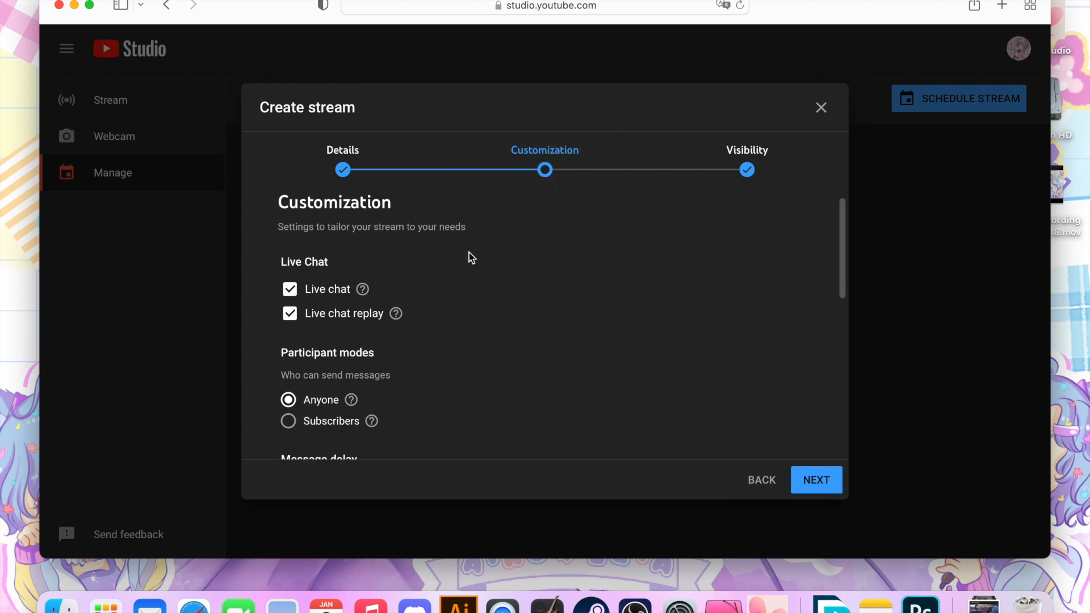
mouse_move(367, 279)
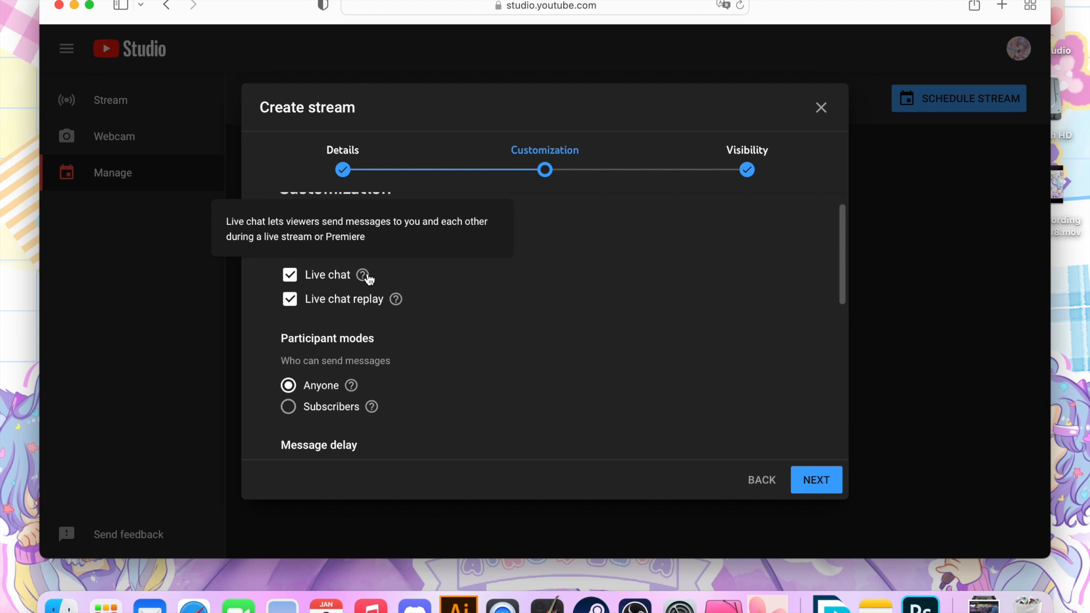
mouse_move(401, 304)
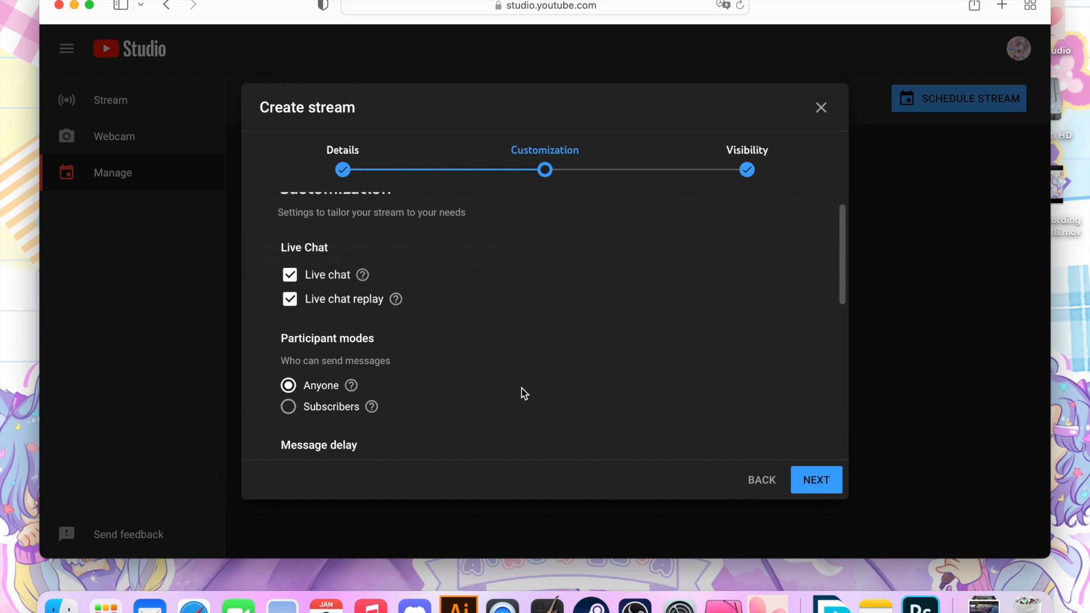
scroll(524, 393, "down", 3)
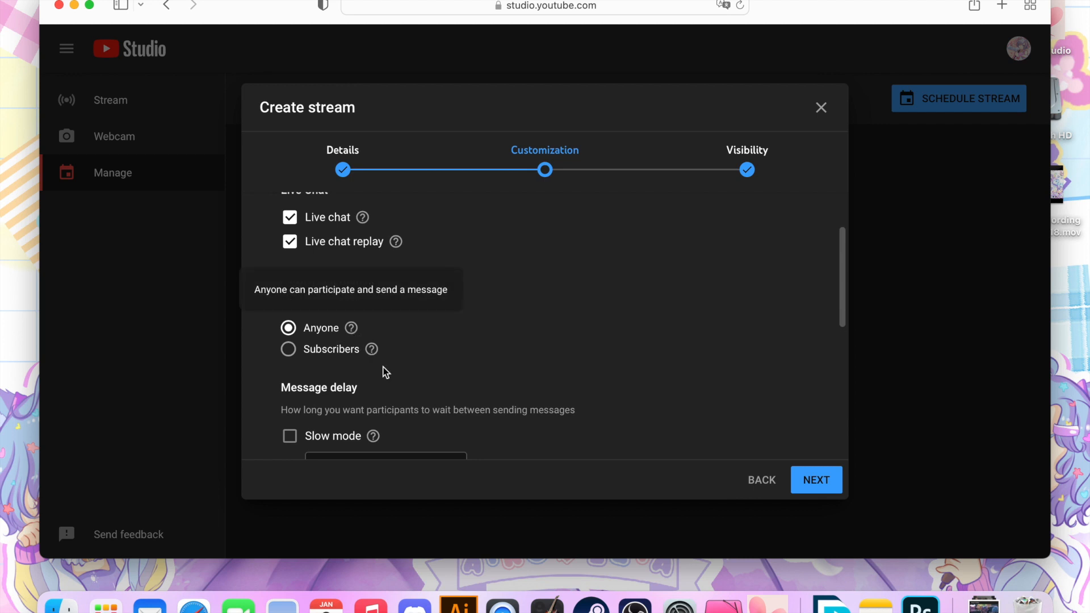
mouse_move(376, 351)
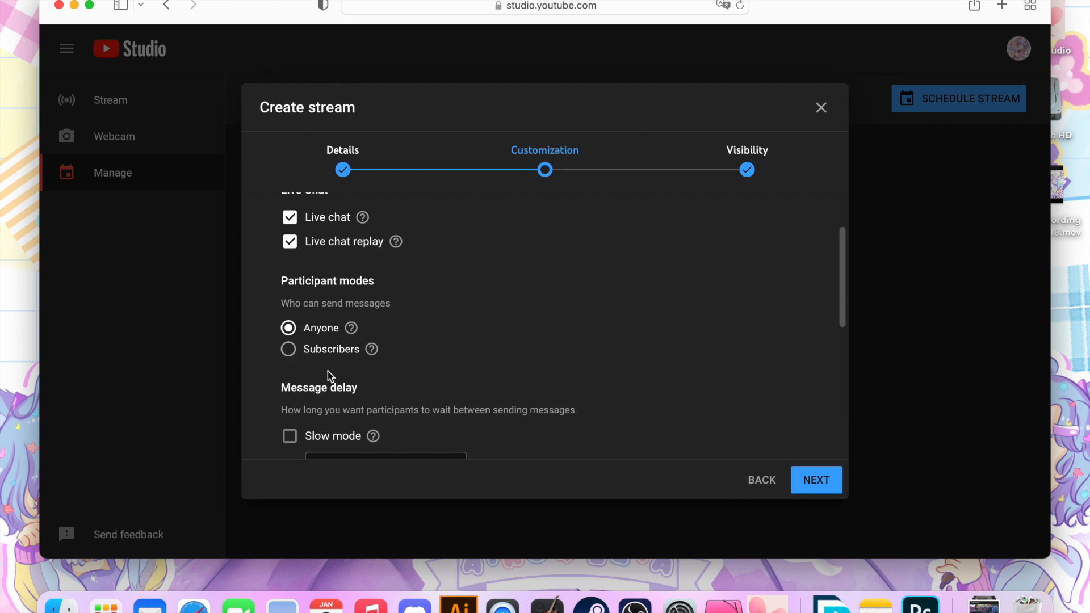
scroll(363, 371, "down", 3)
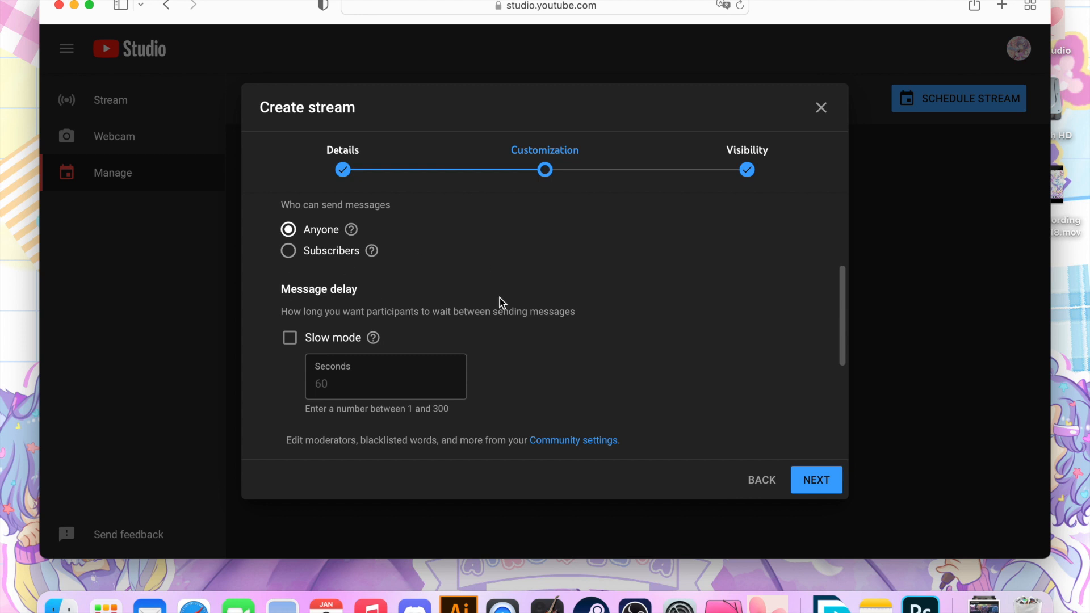
scroll(500, 298, "down", 5)
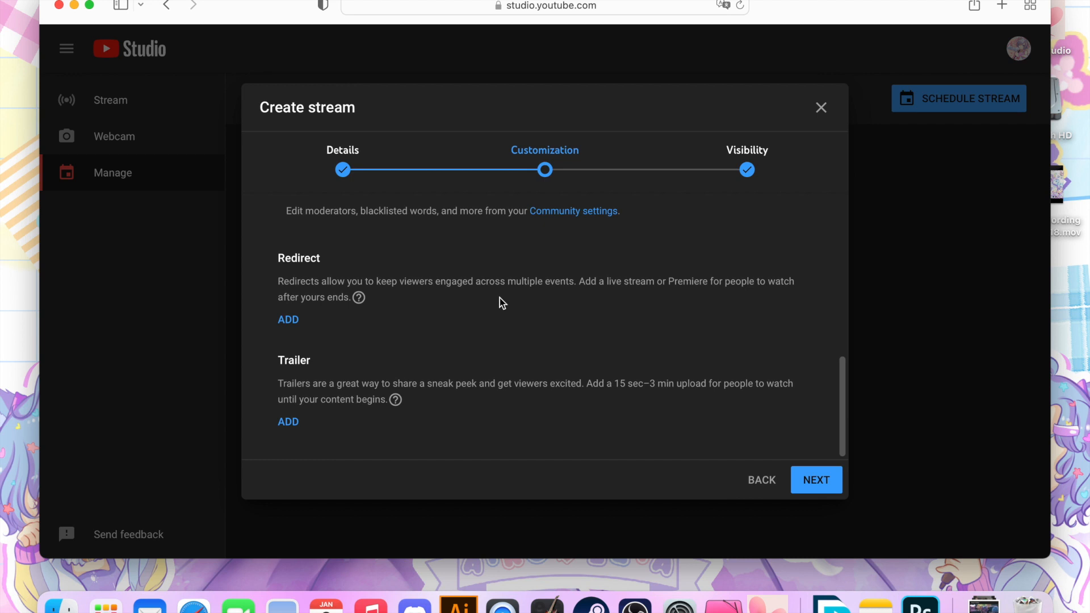
scroll(499, 298, "up", 5)
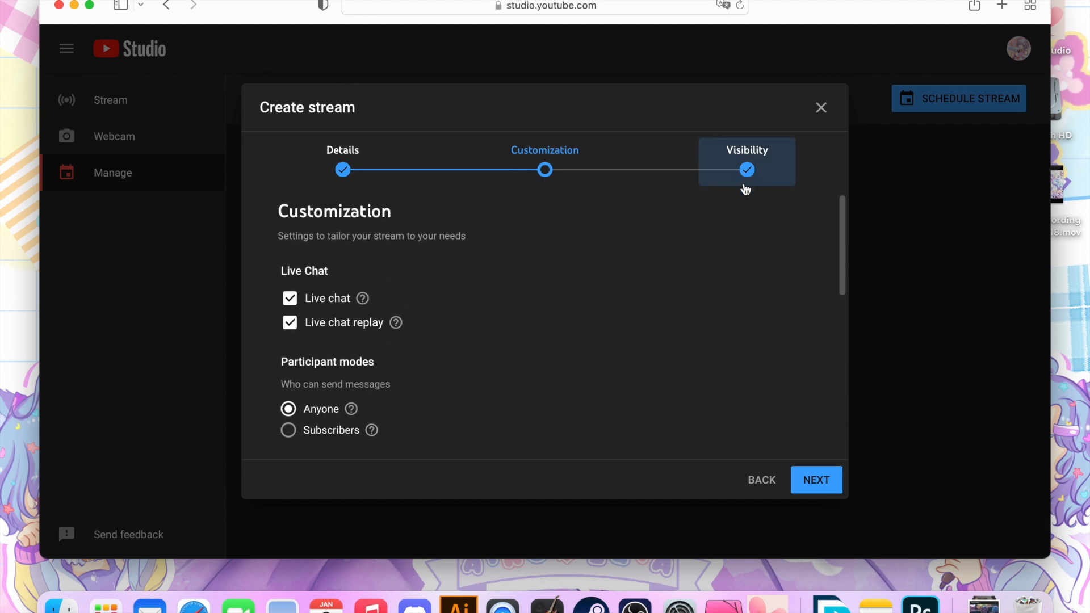
scroll(591, 325, "down", 2)
scroll(591, 325, "up", 2)
Keep the stream's privacy Public, set its start time to 8:00 PM on Jan 2, 2022, and finish creating it
left_click(829, 487)
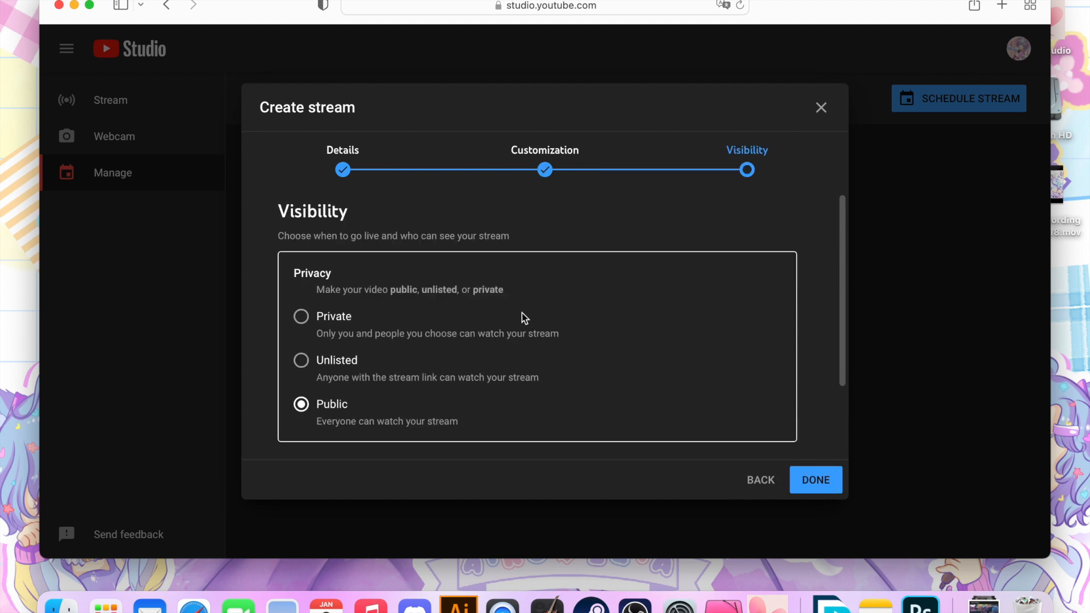
scroll(553, 261, "down", 2)
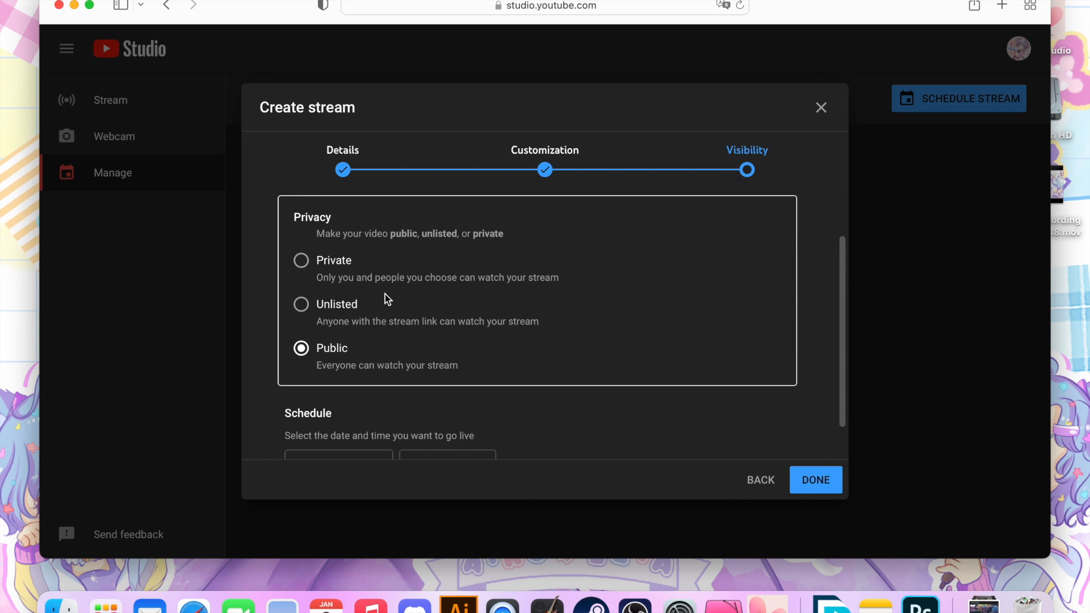
scroll(385, 294, "down", 2)
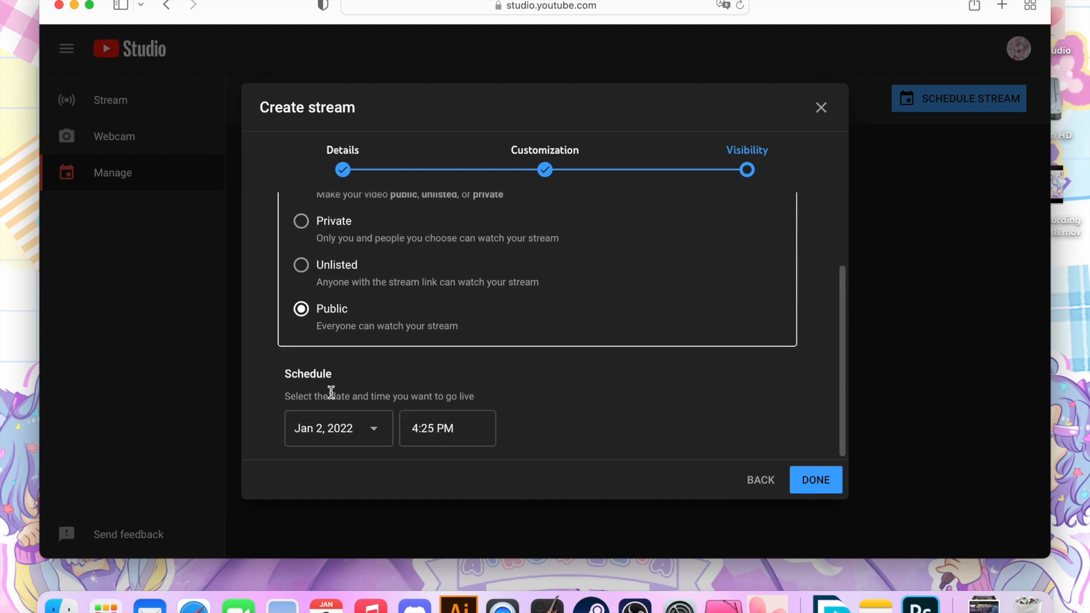
left_click(468, 427)
left_click(463, 430)
left_click(465, 431)
scroll(438, 320, "down", 8)
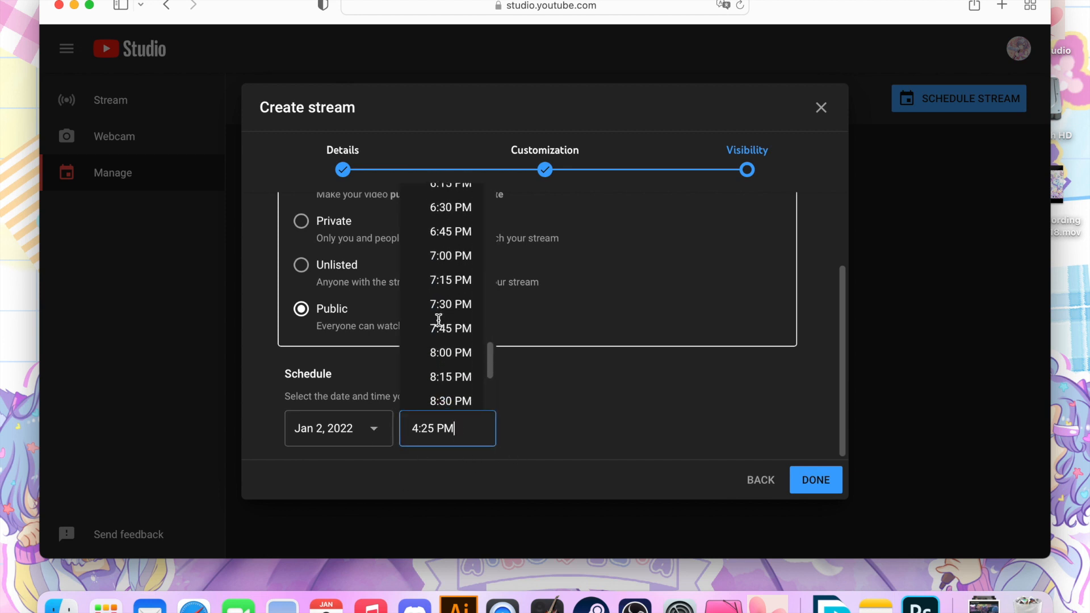
left_click(463, 324)
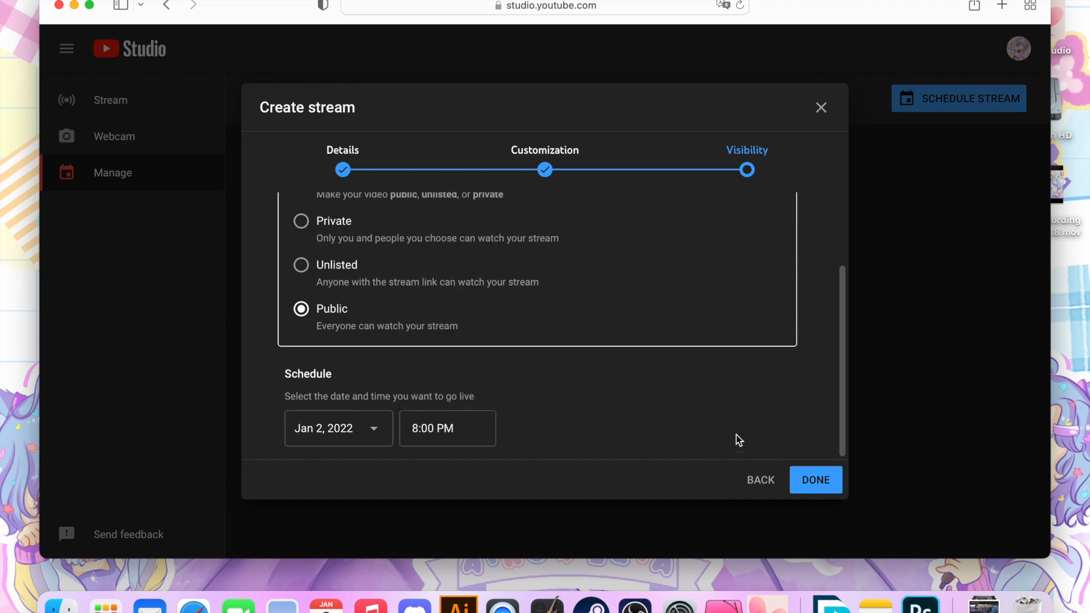
left_click(826, 480)
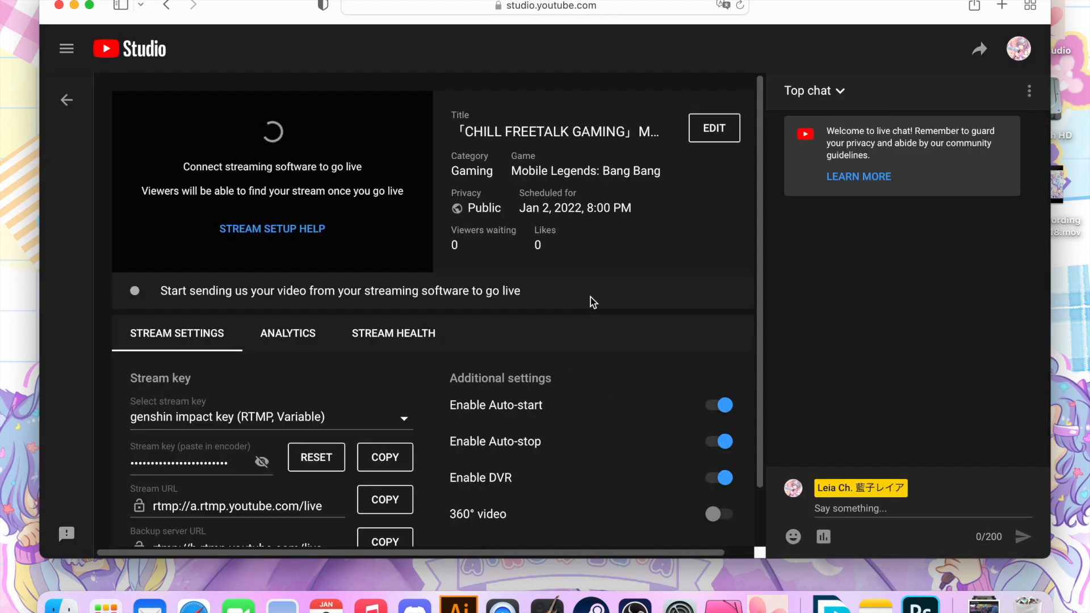
Try the Default stream key for the scheduled stream and switch back to the genshin impact key
left_click(402, 421)
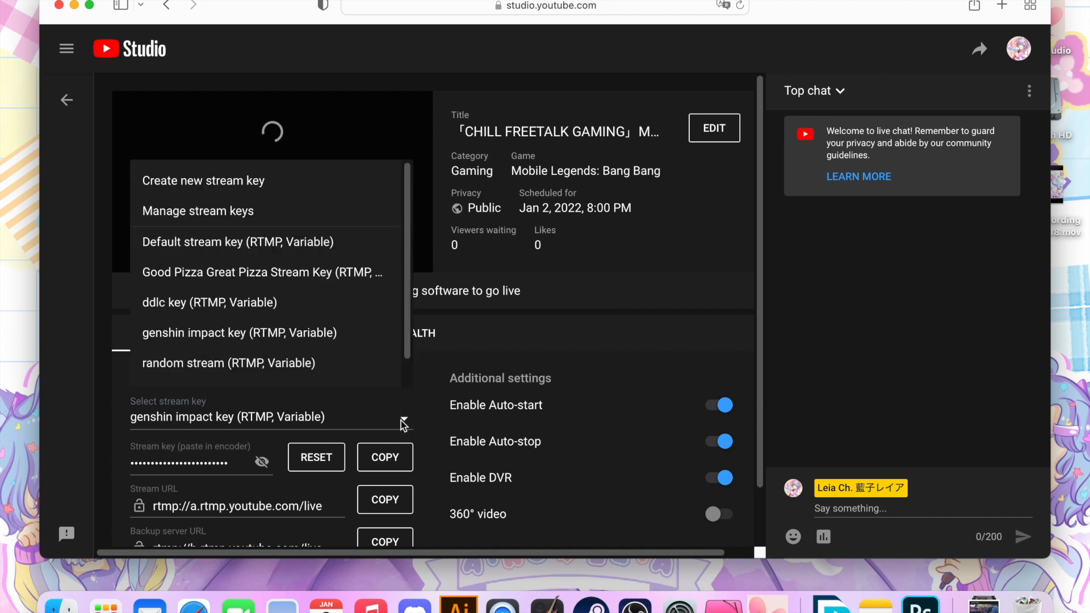
scroll(251, 282, "down", 1)
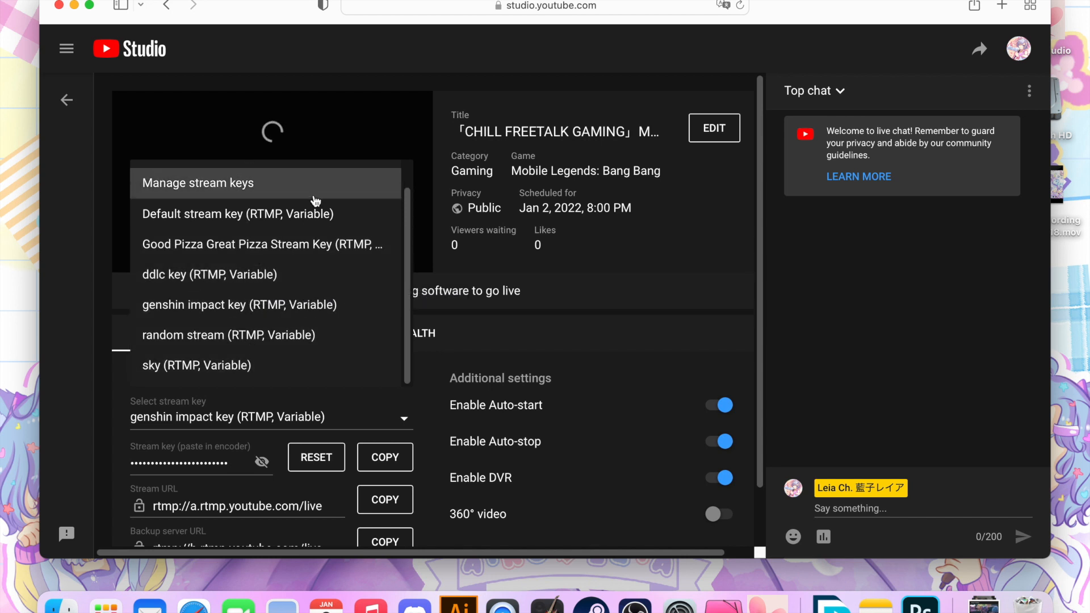
left_click(268, 215)
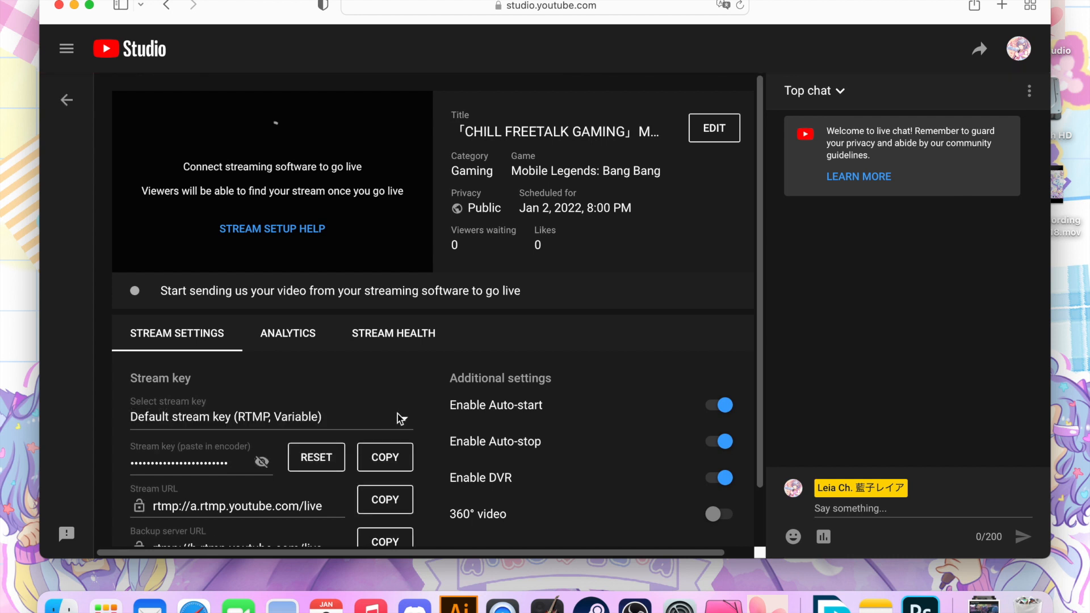
left_click(406, 425)
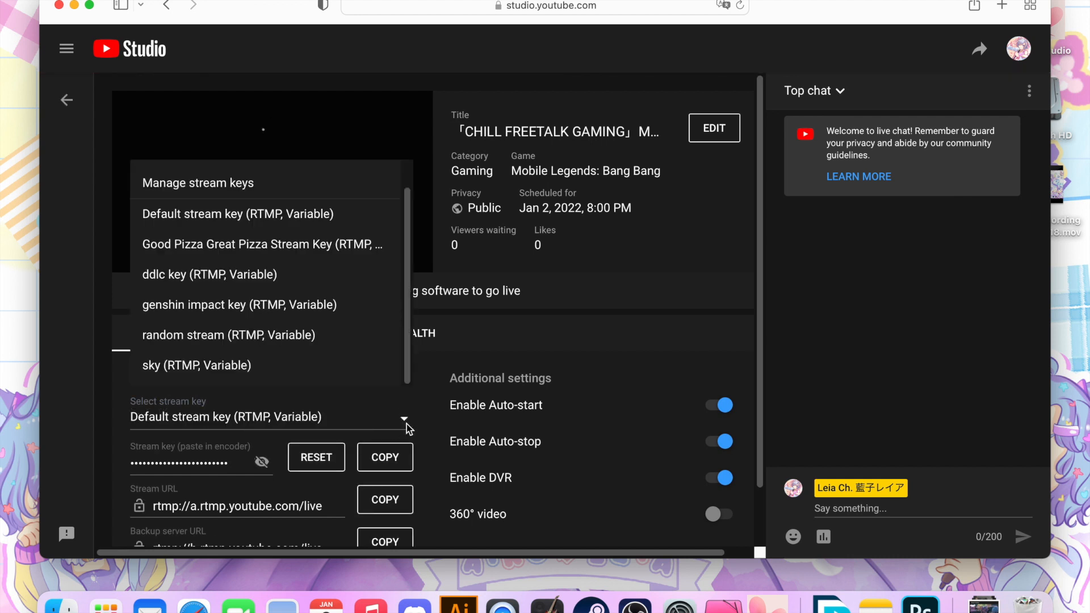
left_click(303, 311)
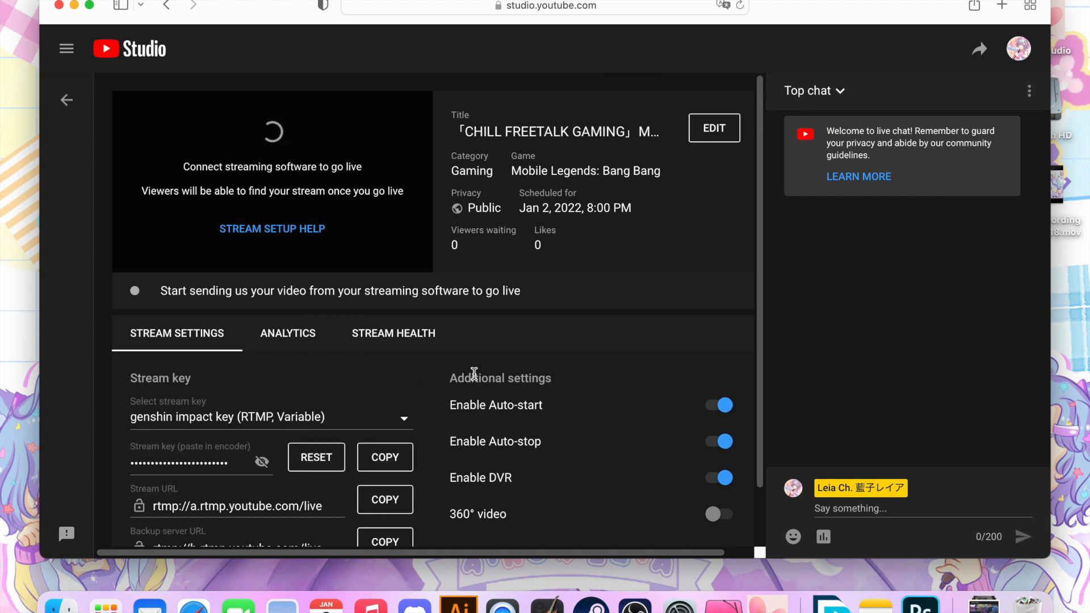
Examine the stream's additional settings, server URLs and latency options, including the explanation of stream latency
scroll(547, 358, "down", 3)
scroll(547, 357, "up", 2)
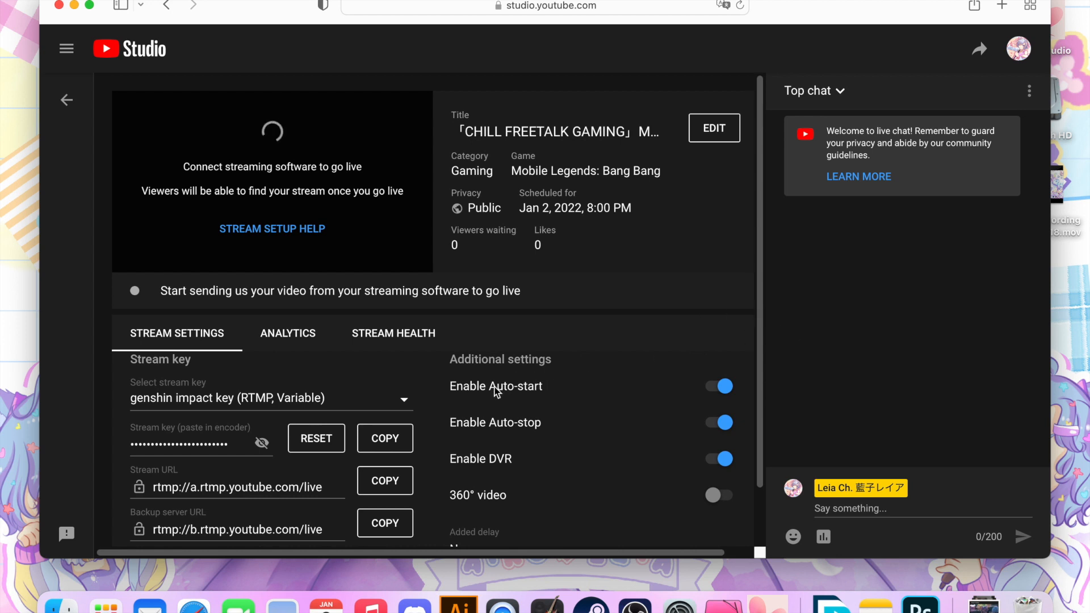
scroll(493, 405, "down", 5)
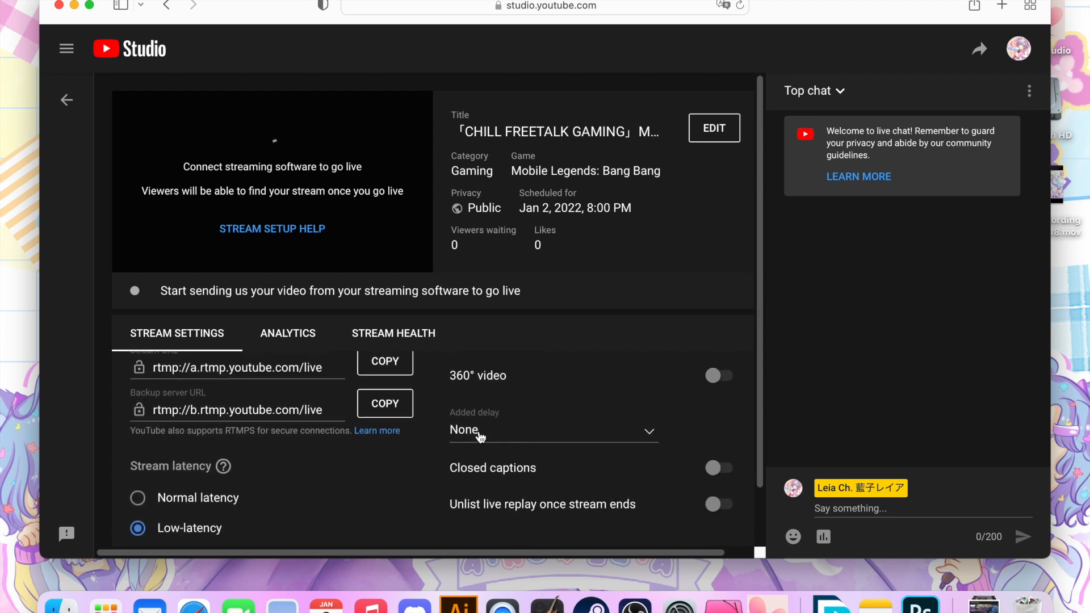
scroll(254, 524, "down", 2)
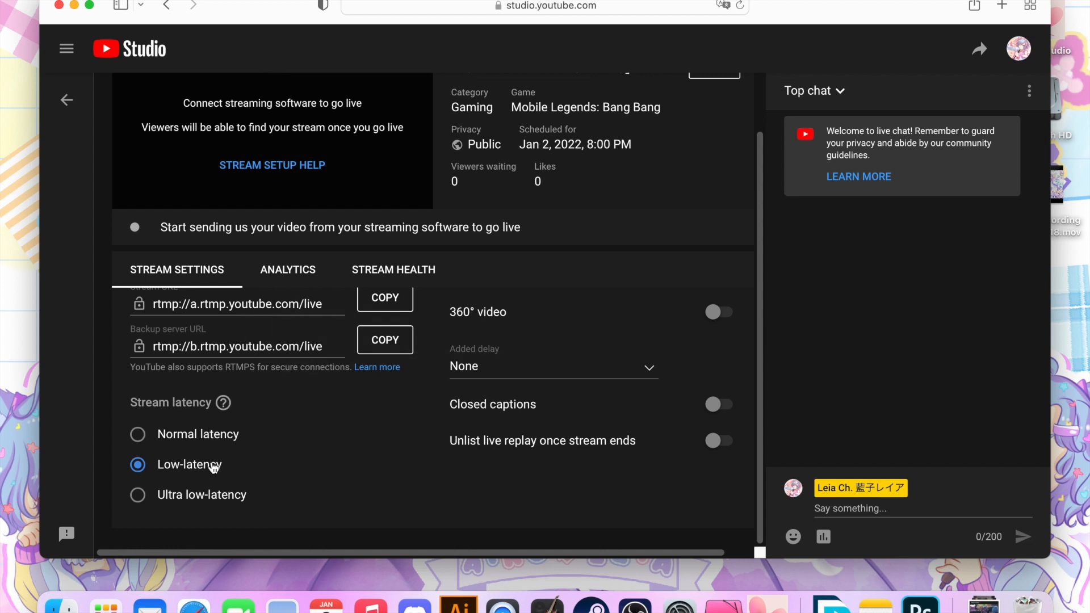
mouse_move(225, 405)
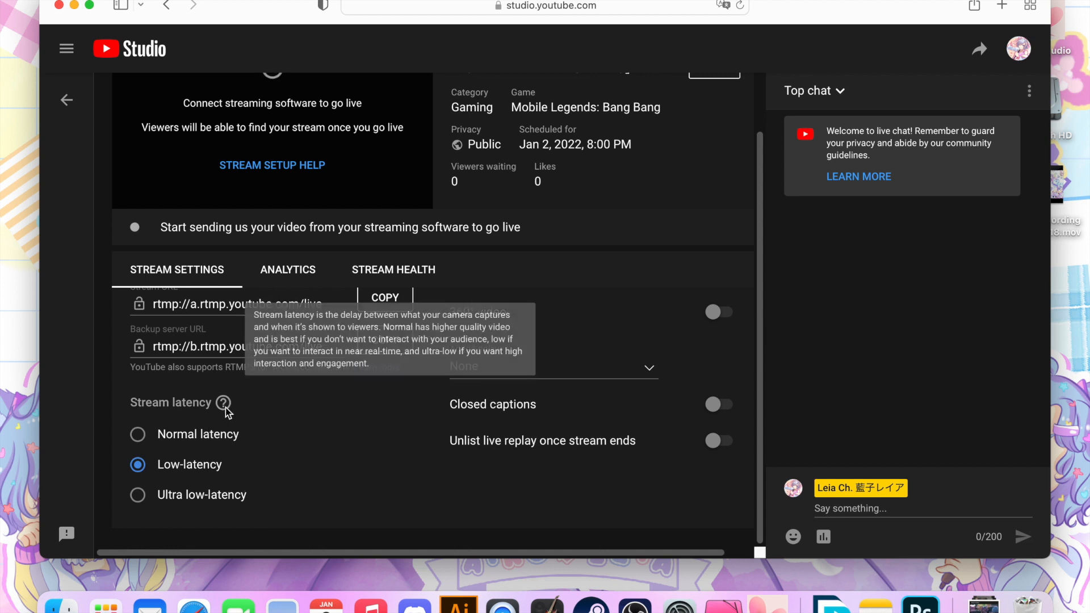
scroll(267, 423, "up", 4)
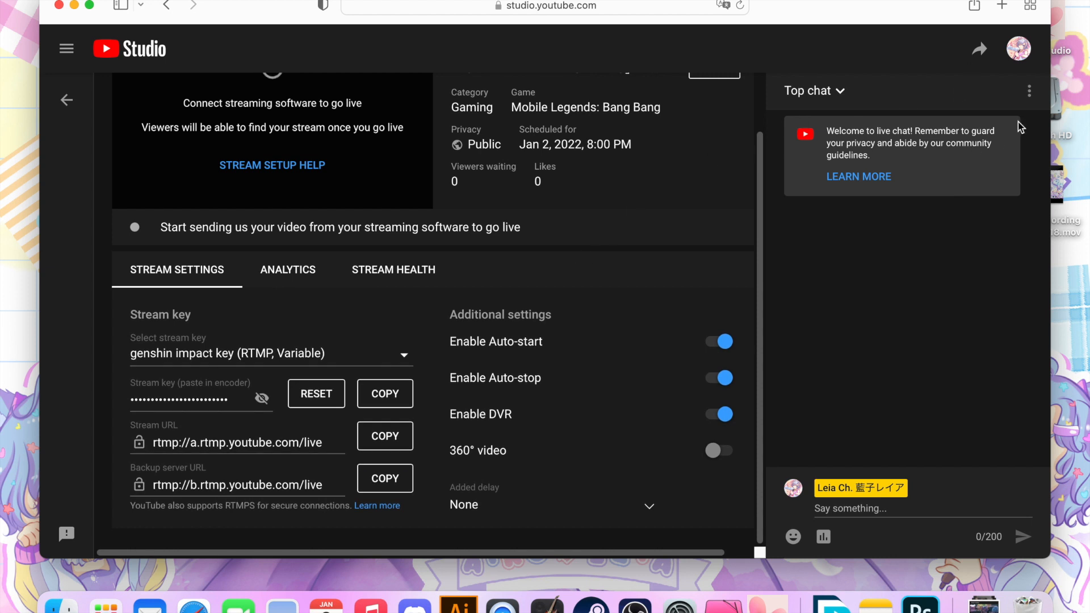
scroll(710, 194, "up", 2)
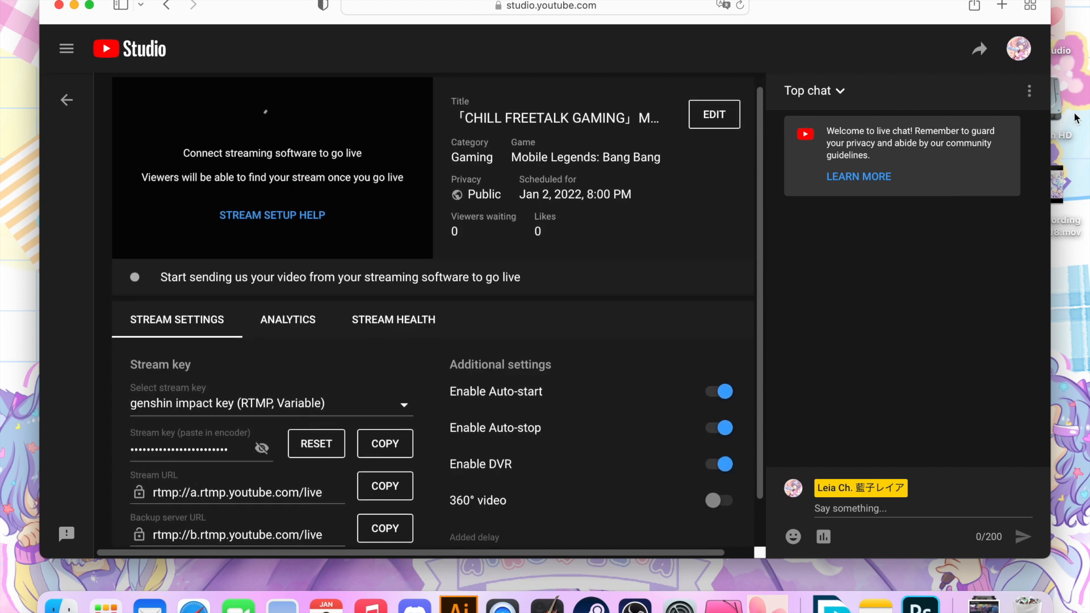
Pop out the stream's live chat, copy the chat window's website address and close that window
left_click(1029, 95)
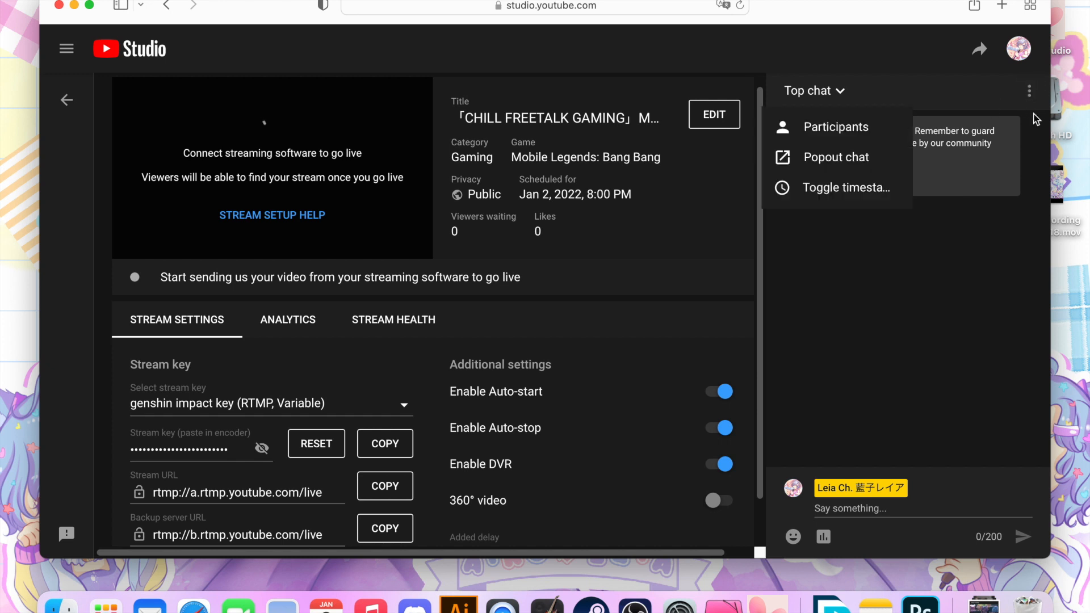
left_click(848, 163)
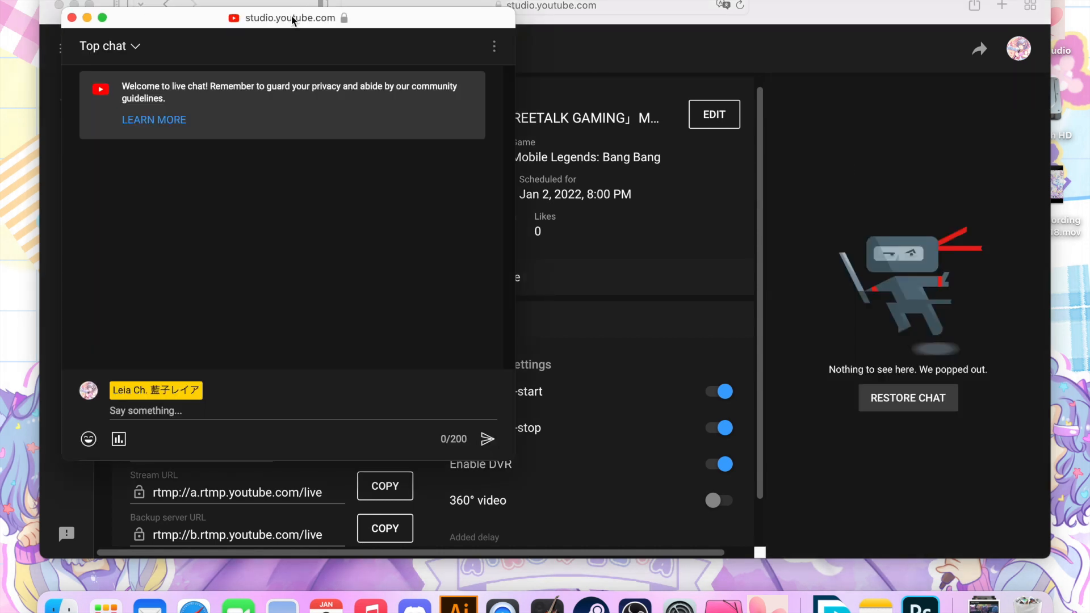
right_click(297, 24)
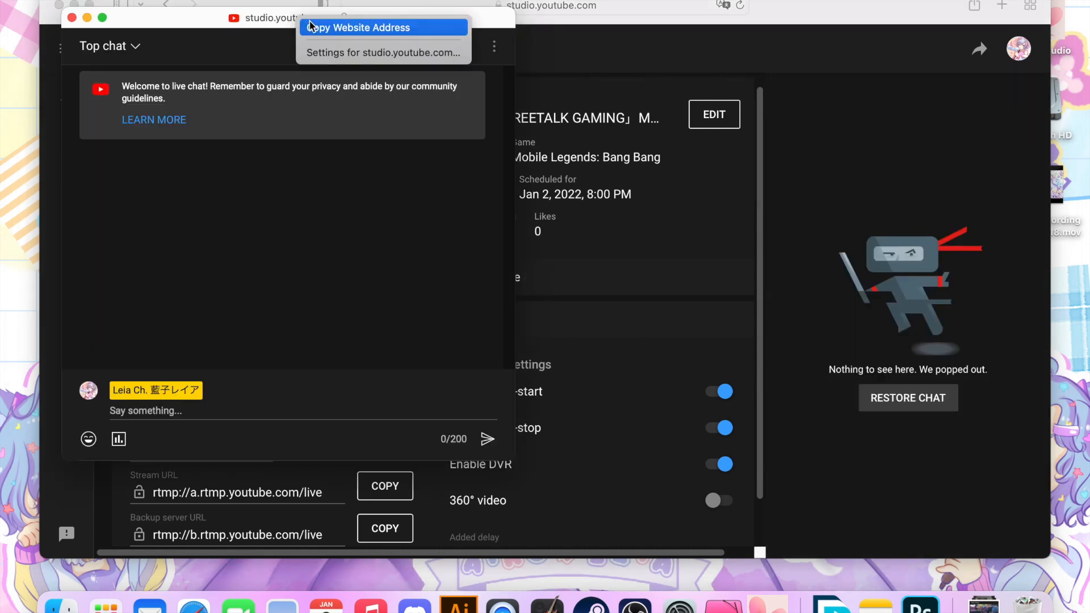
left_click(335, 31)
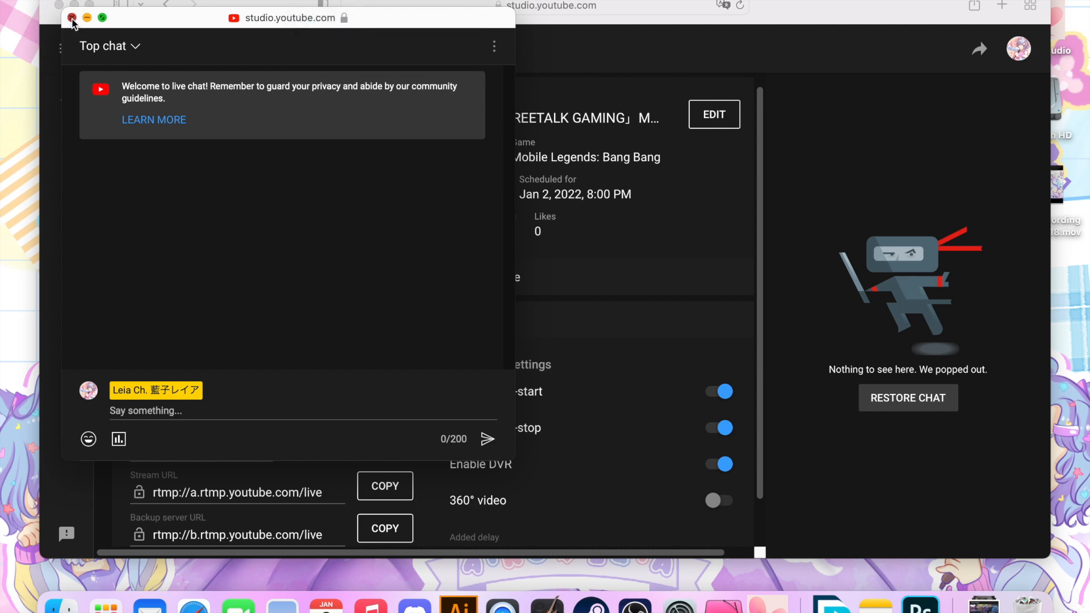
left_click(71, 18)
Switch to OBS and replace the chatbox source's URL with the copied live chat address, saving its properties
left_click(635, 605)
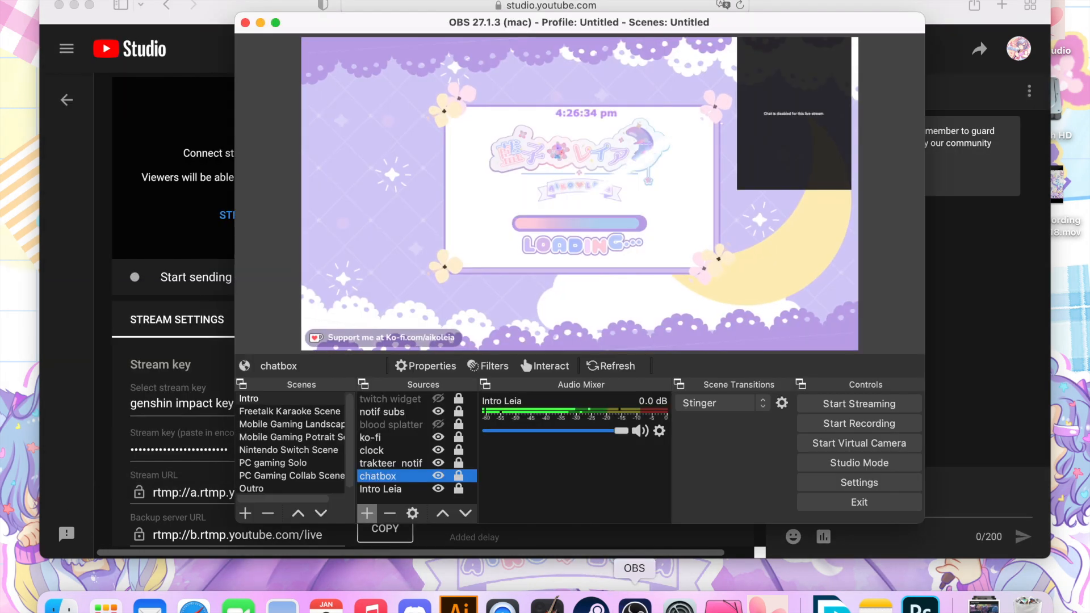
right_click(395, 481)
left_click(437, 465)
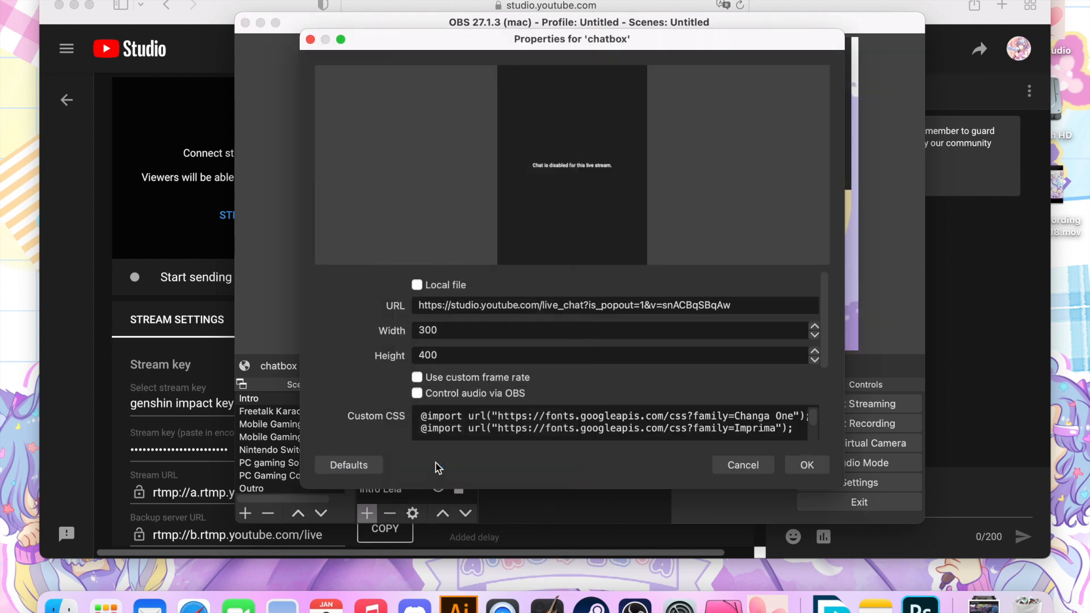
left_click_drag(745, 305, 362, 286)
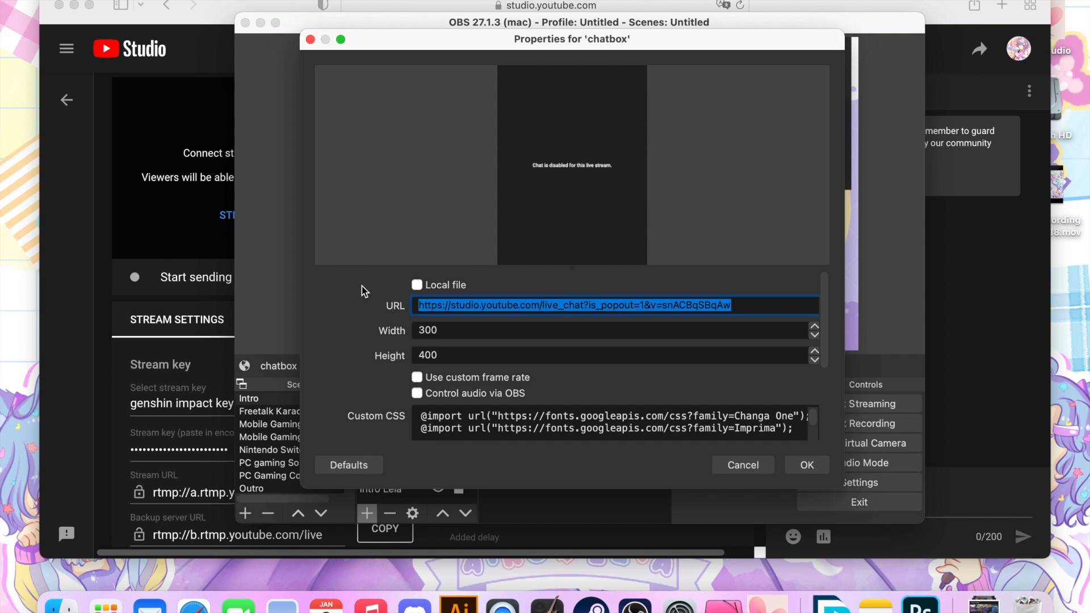
key("super+v")
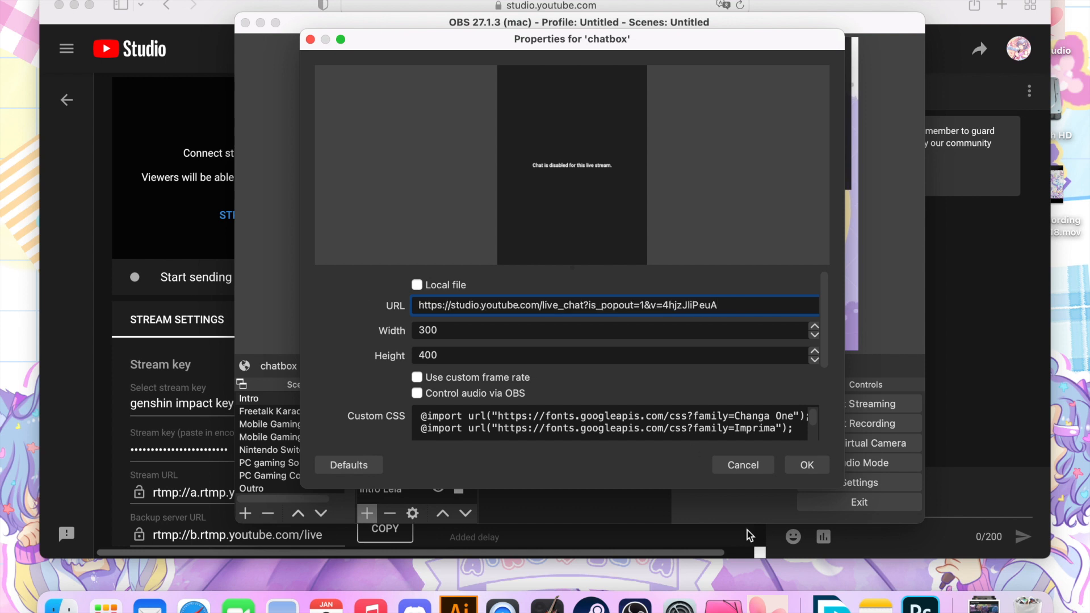
left_click(798, 466)
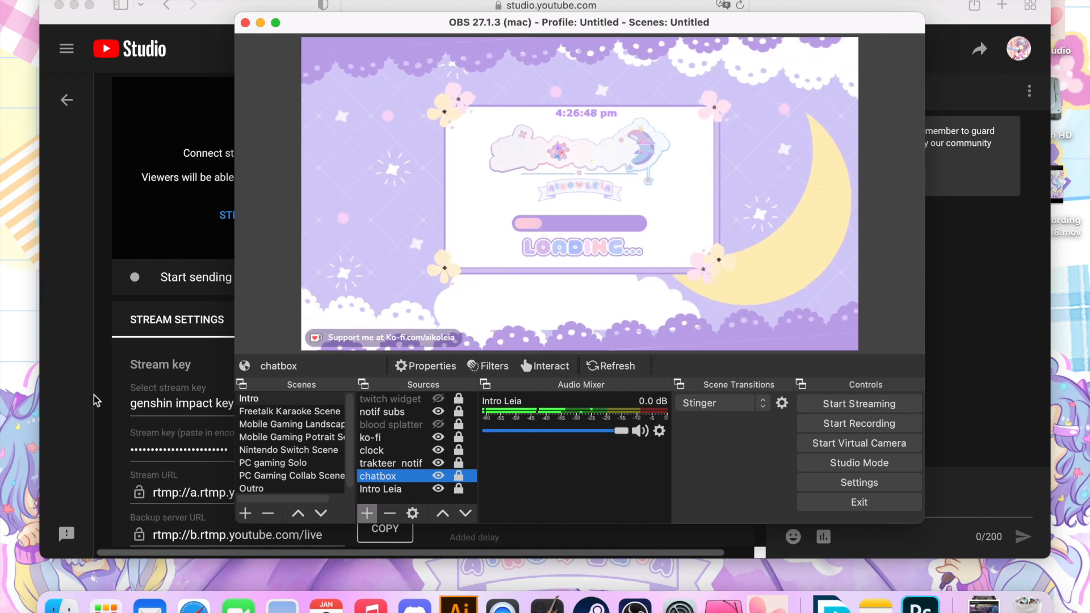
Open the OBS stream settings and choose to use a stream key for the YouTube - RTMPS service
left_click(97, 438)
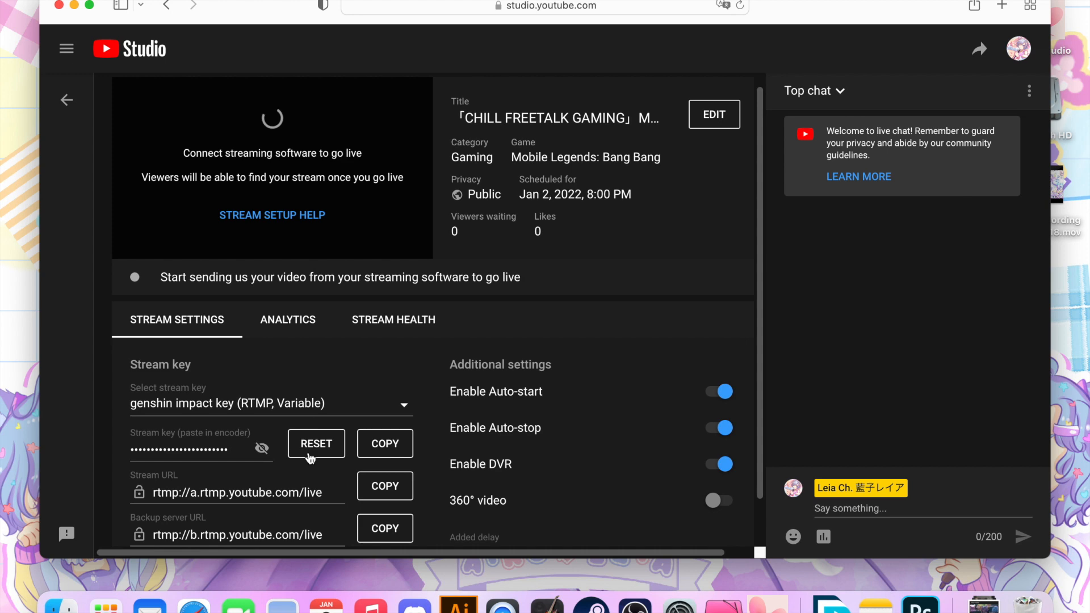
left_click(638, 605)
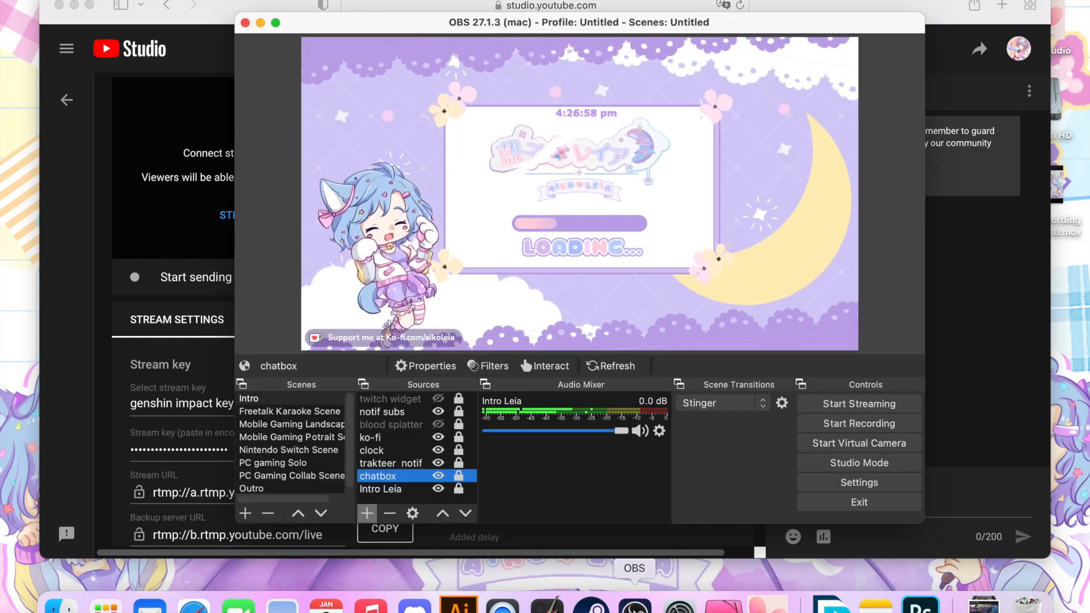
left_click_drag(647, 23, 712, 4)
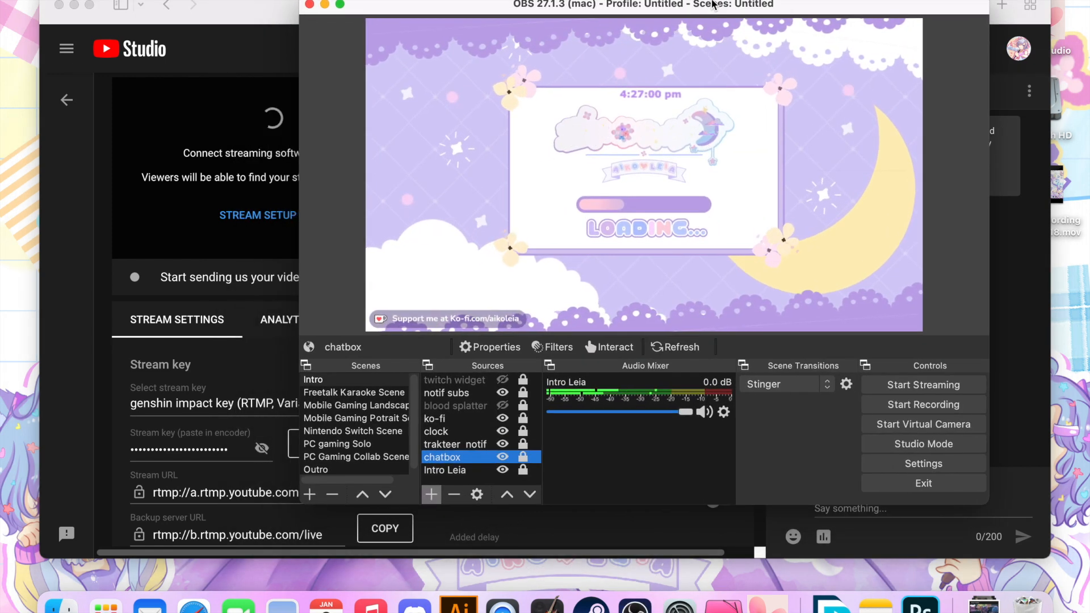
left_click(875, 466)
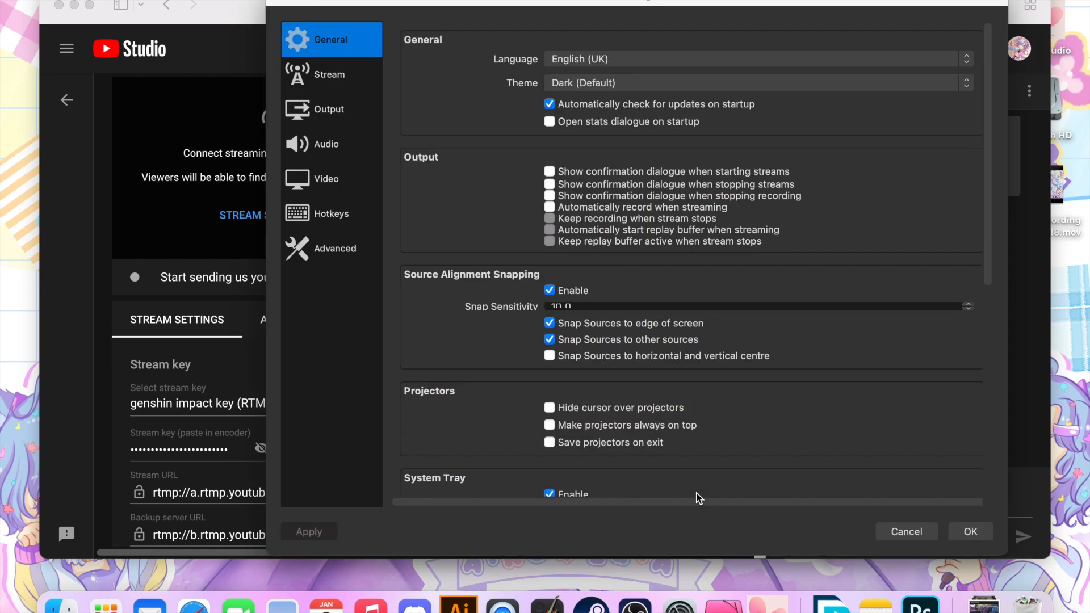
left_click(333, 84)
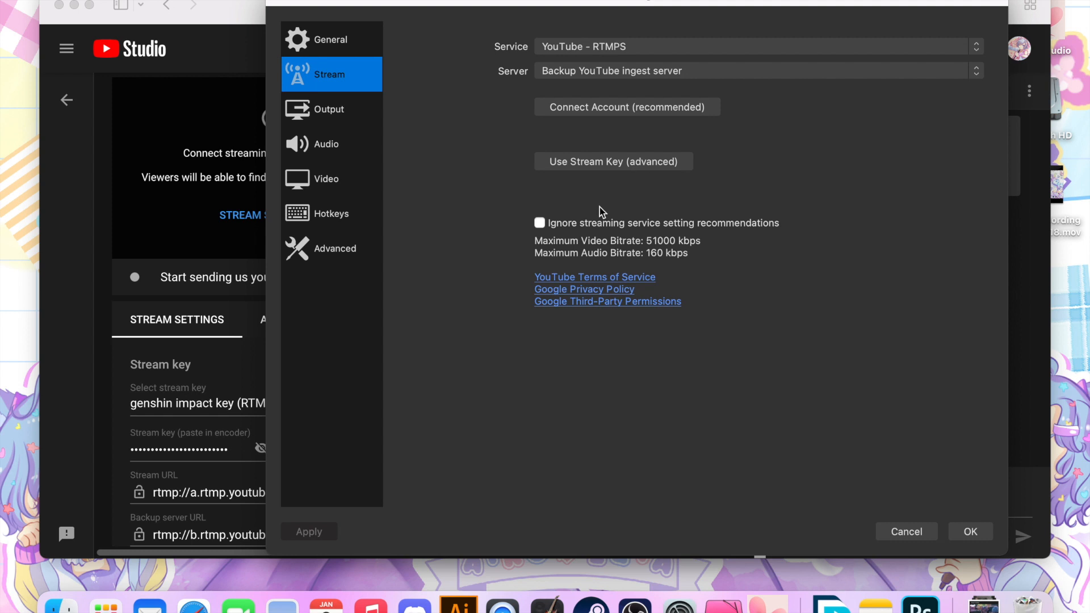
left_click(644, 163)
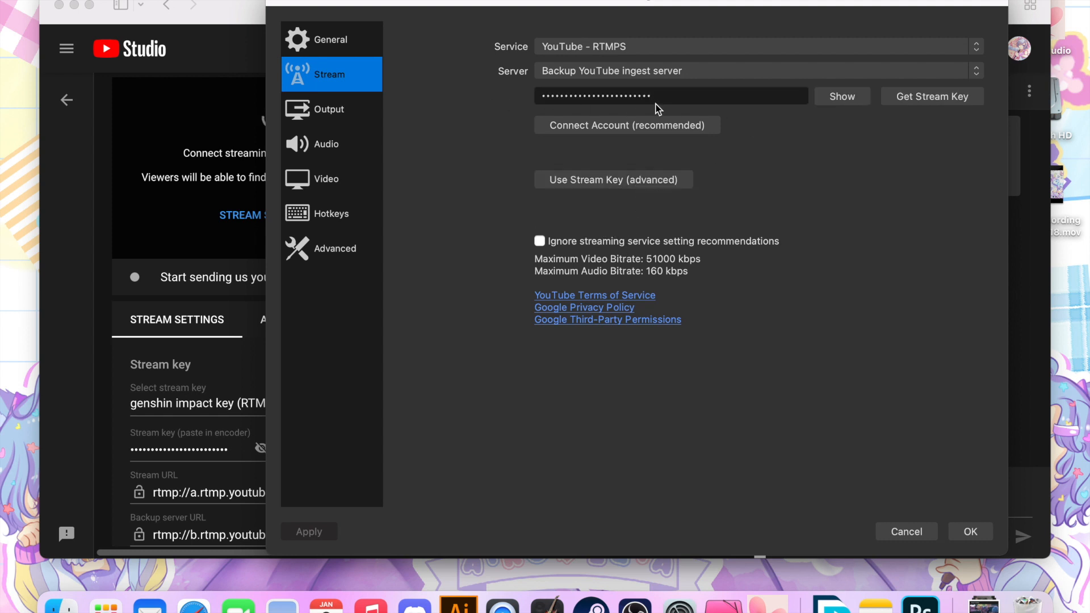
Try to replace the stream key in the OBS stream settings with the clipboard contents, and clear the field
left_click(678, 97)
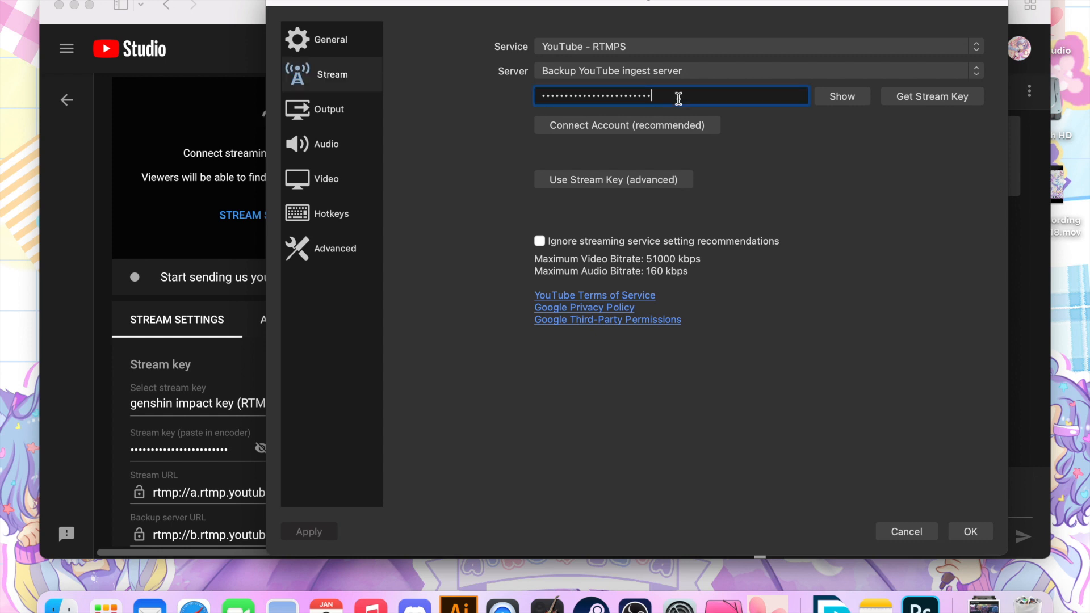
left_click_drag(690, 97, 459, 93)
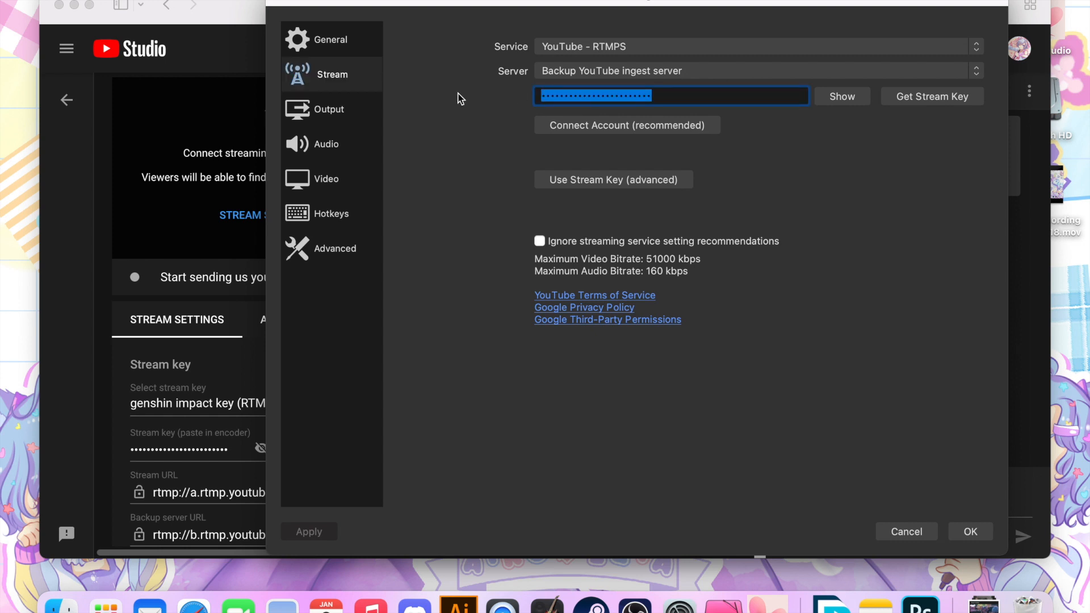
key("super+v")
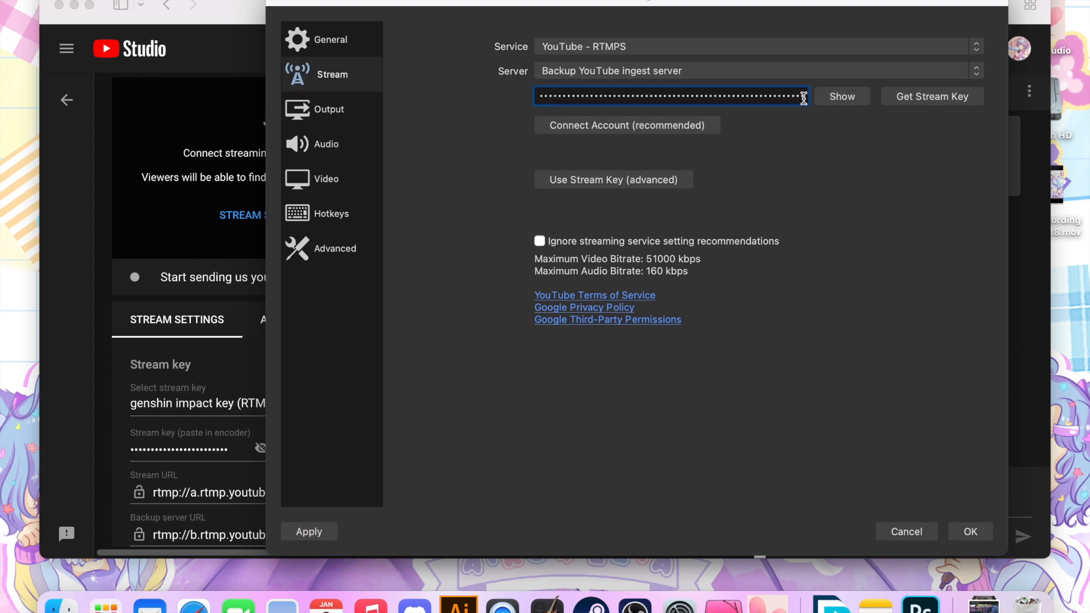
left_click_drag(806, 98, 394, 101)
key("BackSpace")
key("super+v")
left_click_drag(803, 94, 423, 89)
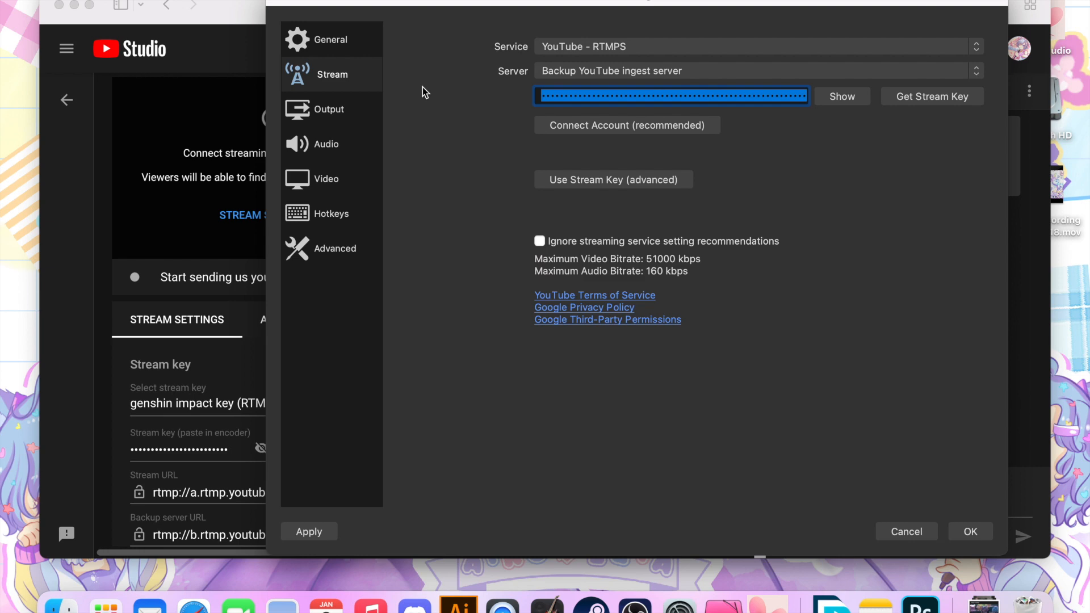
key("BackSpace")
Copy the genshin impact stream key from YouTube Studio, paste it into the OBS stream key field and save the settings
left_click(116, 432)
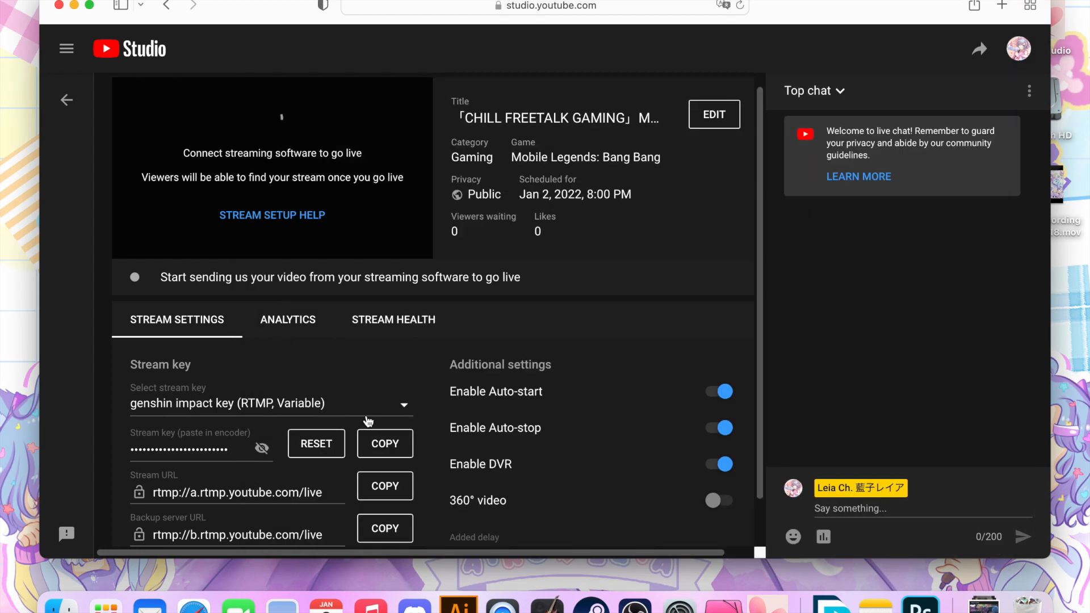
left_click(385, 444)
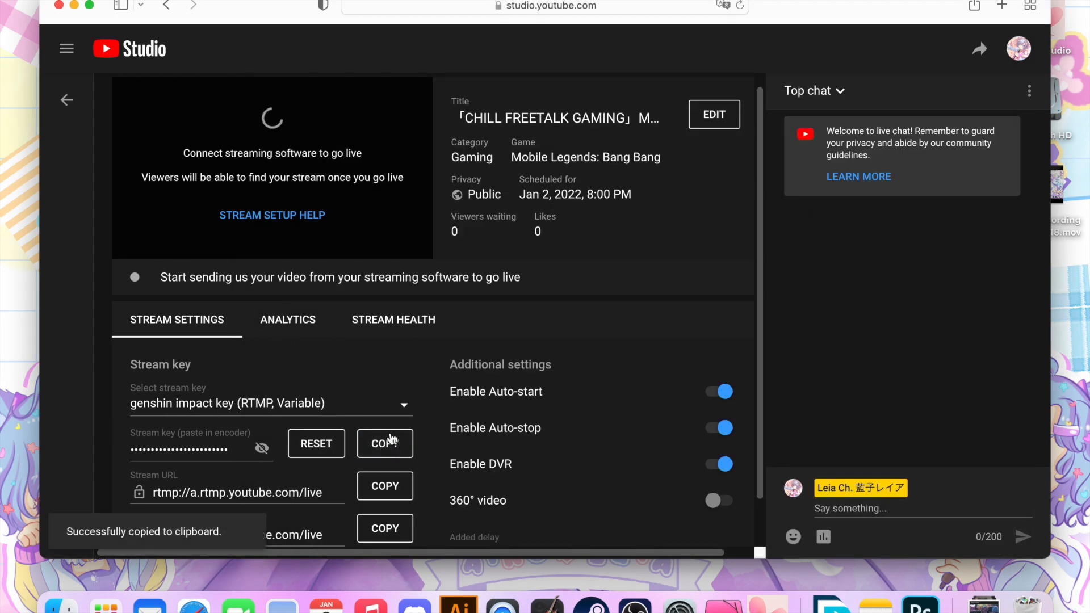
left_click(635, 605)
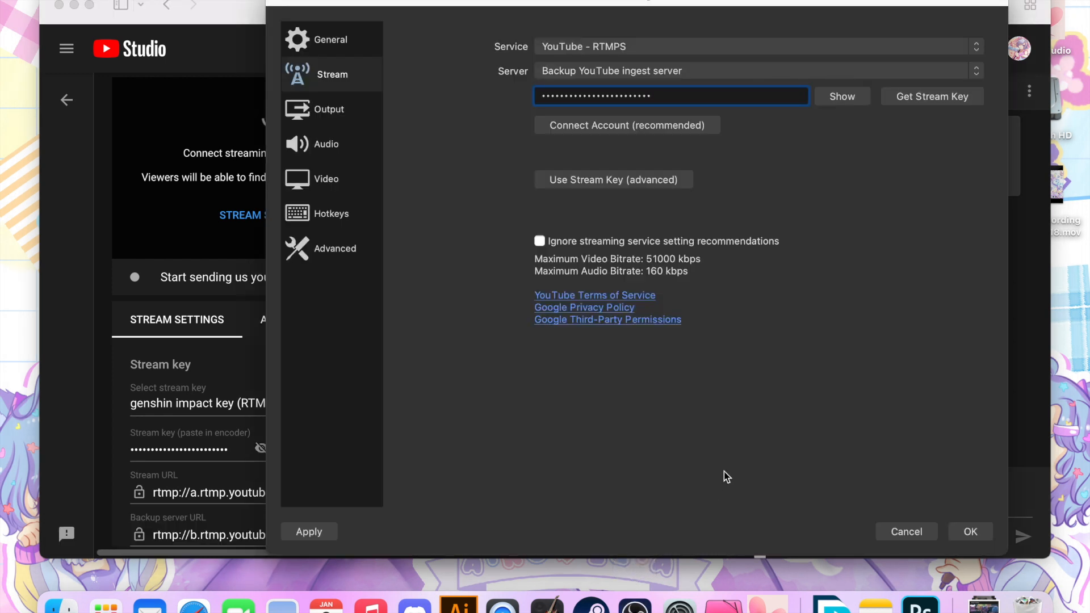
left_click(970, 532)
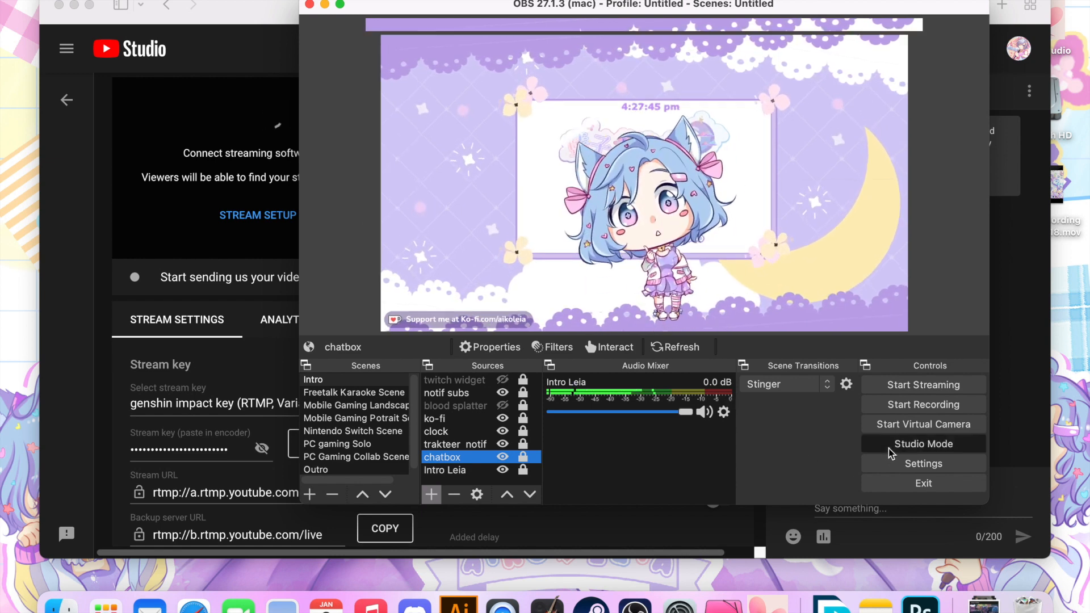
Turn on Studio Mode in OBS to show the preview and program views side by side
left_click(867, 447)
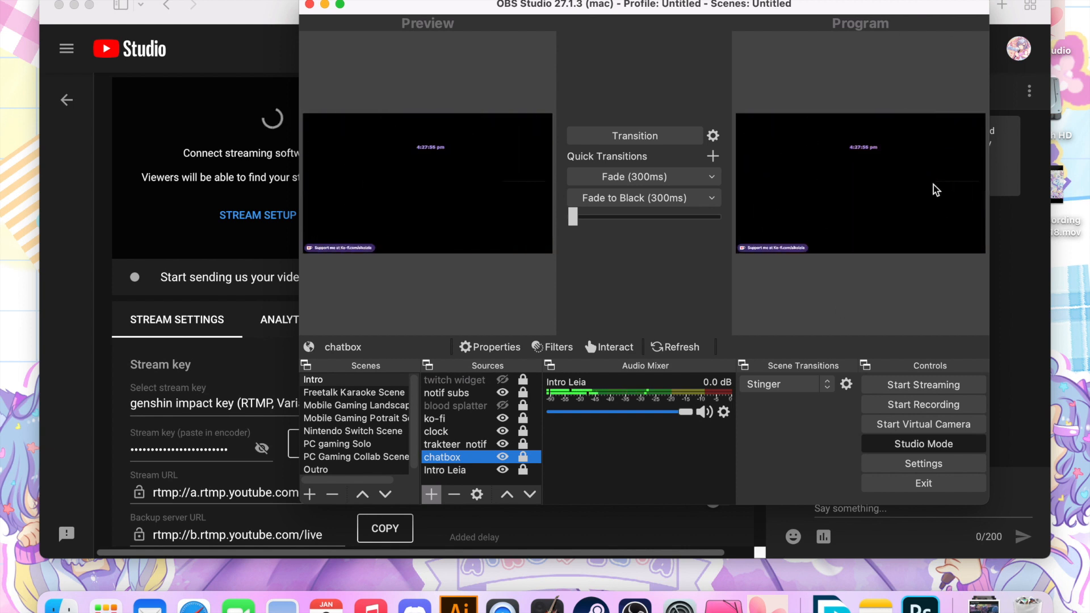
Load the Nintendo Switch and Freetalk Karaoke scenes into the preview, return to the Intro scene and turn off Studio Mode
left_click(349, 432)
left_click(359, 393)
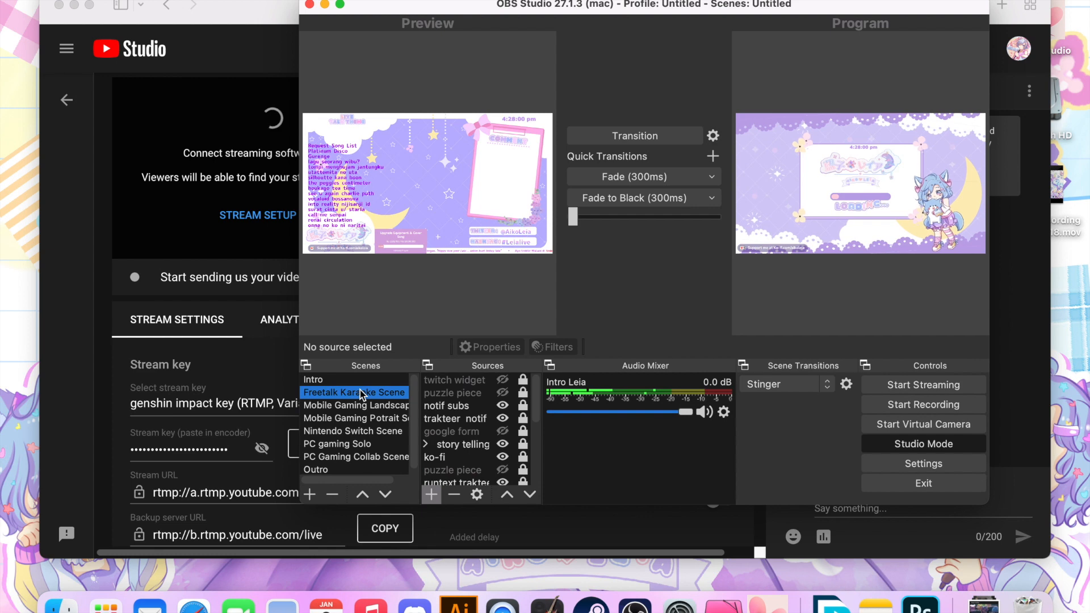
left_click(350, 380)
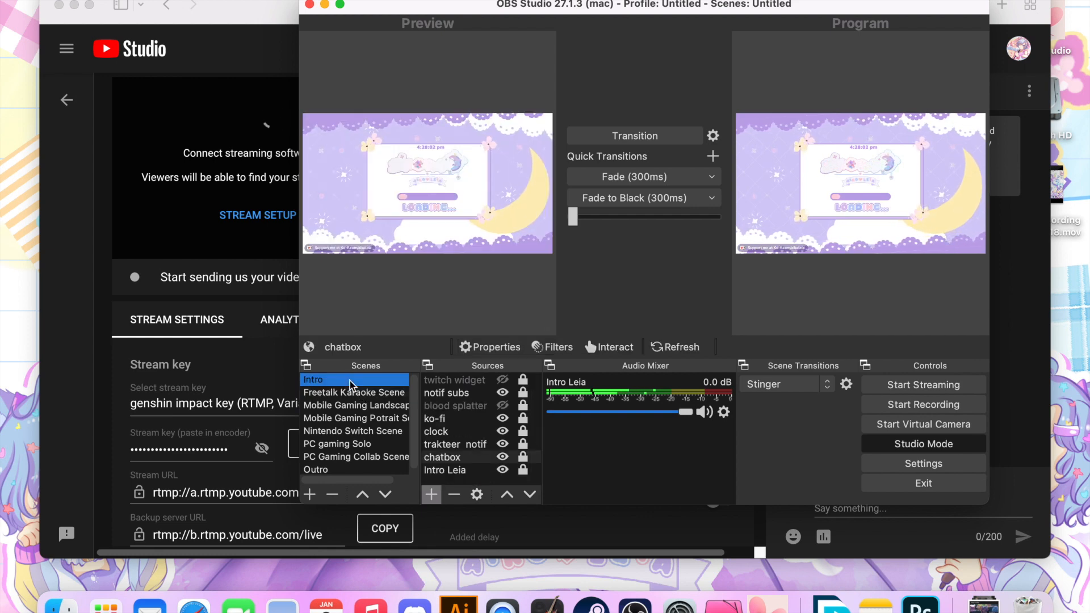
left_click(898, 447)
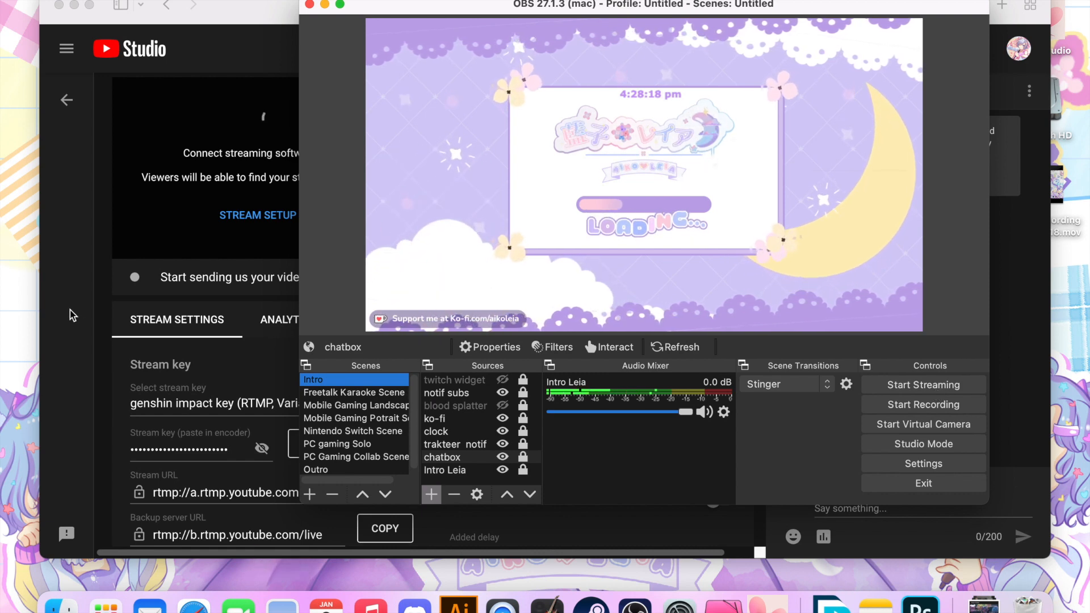
Exit OBS, dismiss the problem report without reopening it, and return to the YouTube Studio live stream page
left_click(130, 223)
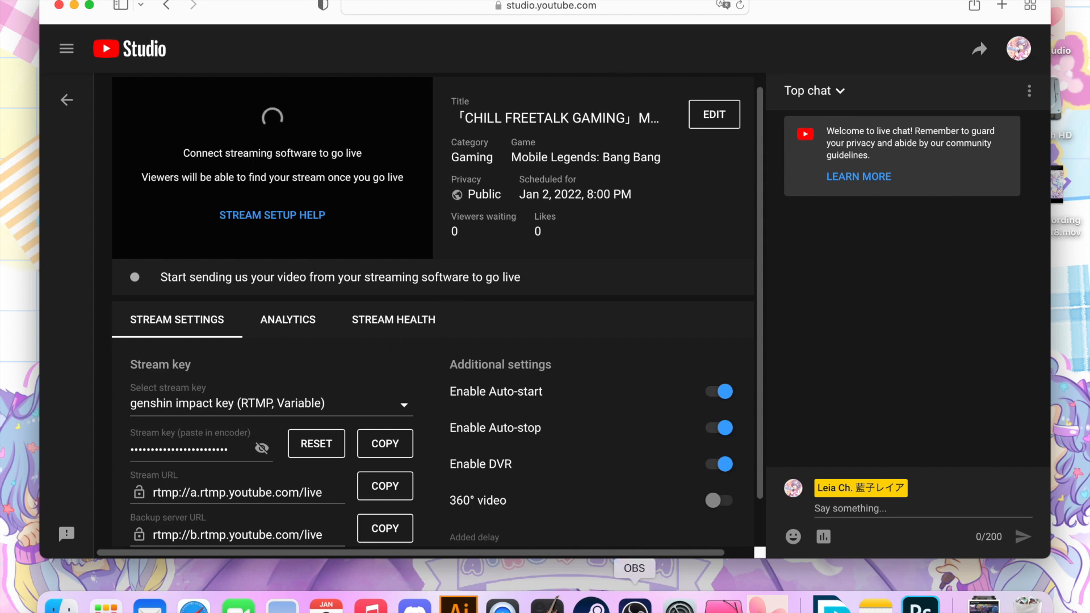
left_click(635, 606)
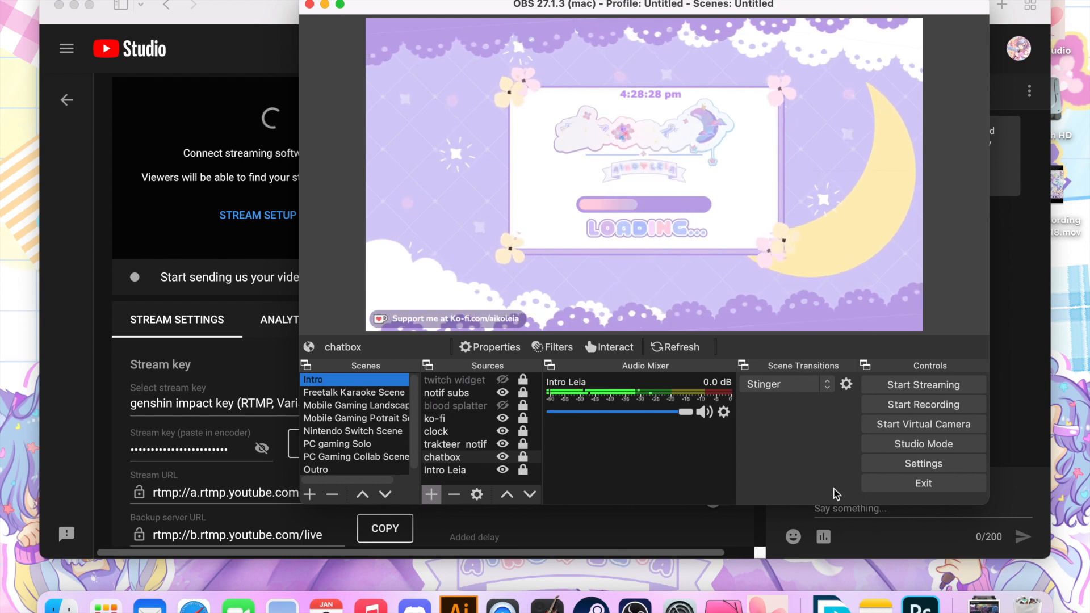
left_click(892, 489)
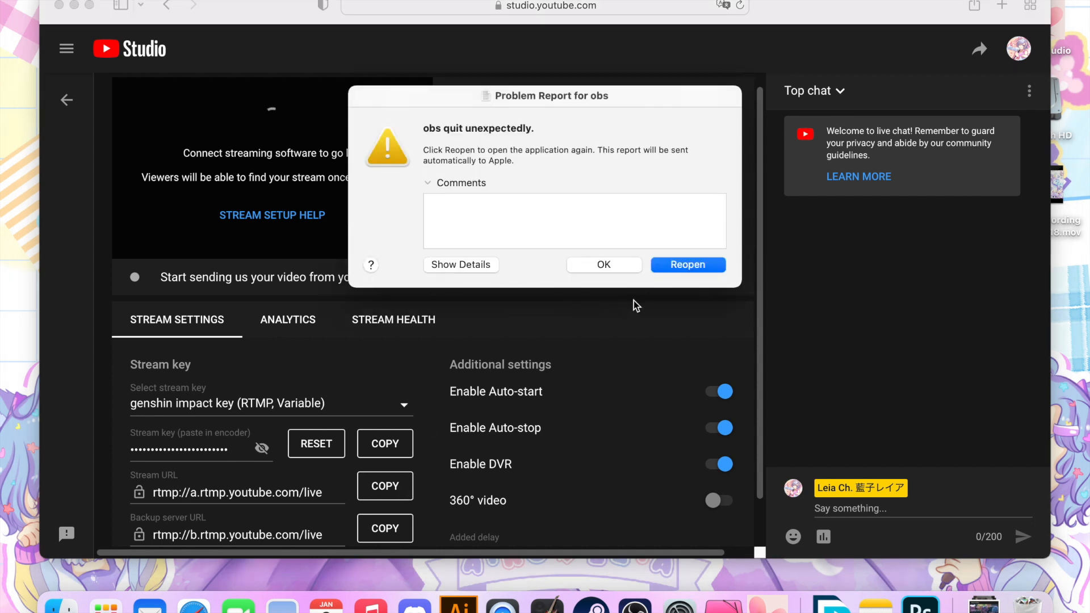
left_click(612, 264)
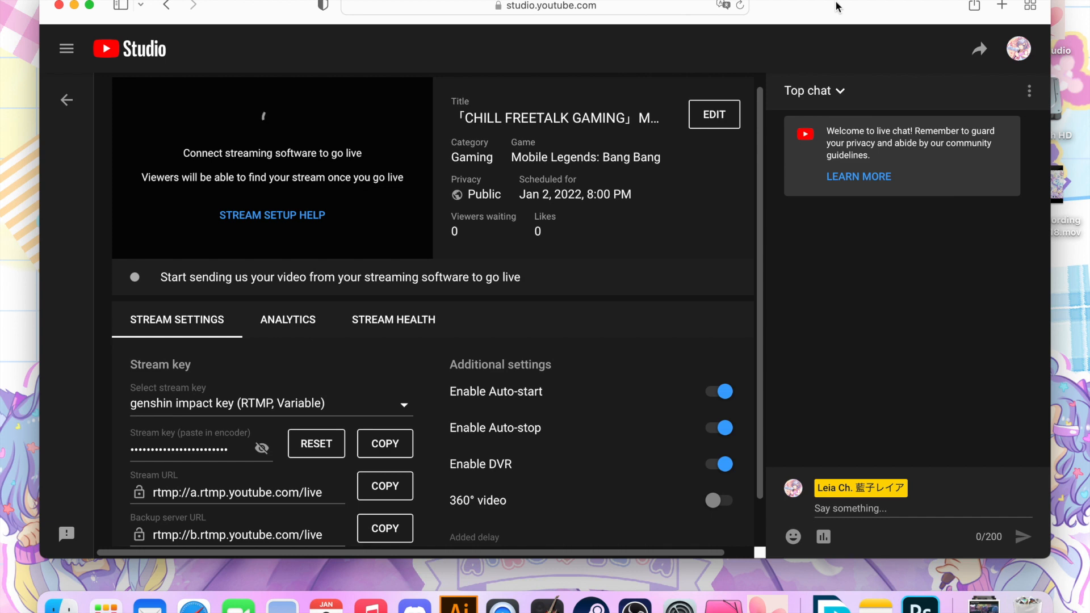
left_click_drag(838, 7, 854, 10)
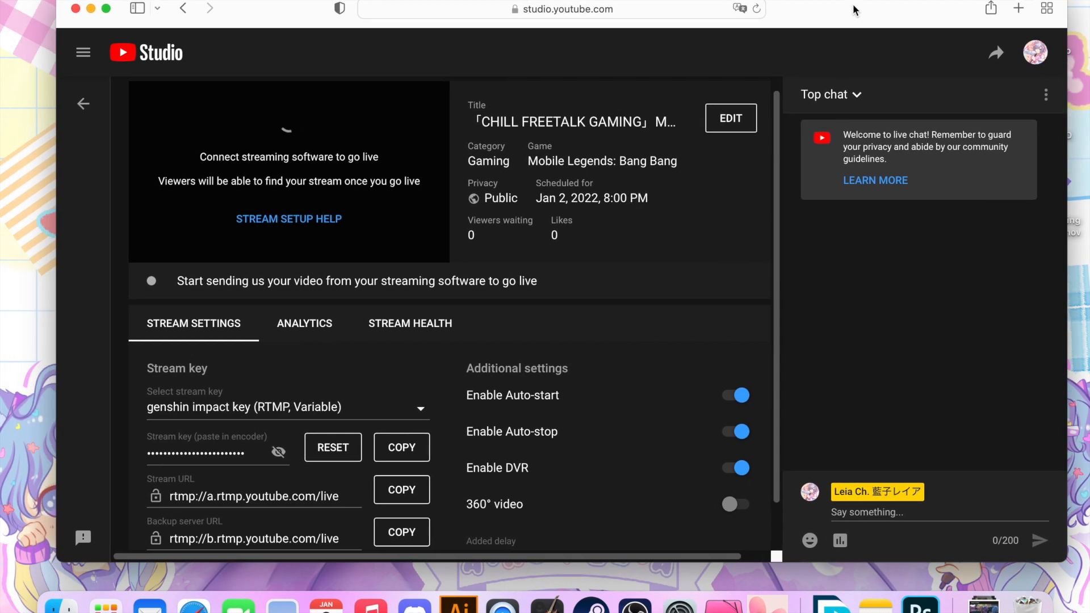